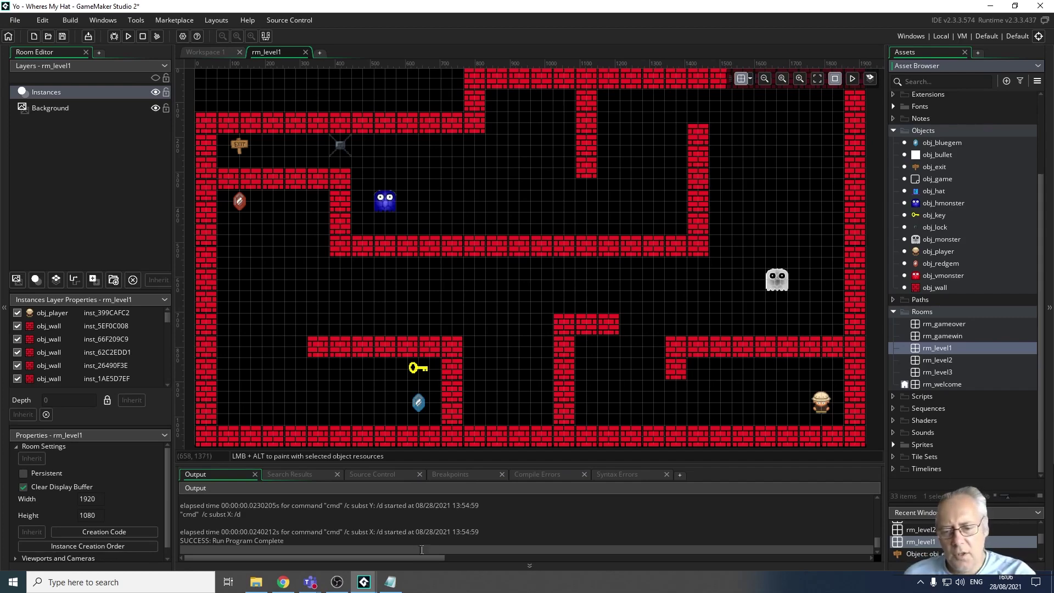
Switch to the Notepad notes, highlight the BeepBox and ChipTone web addresses, and minimize the notes
{"action": "mouse_move", "coordinate": [392, 586]}
{"action": "left_click", "coordinate": [391, 586]}
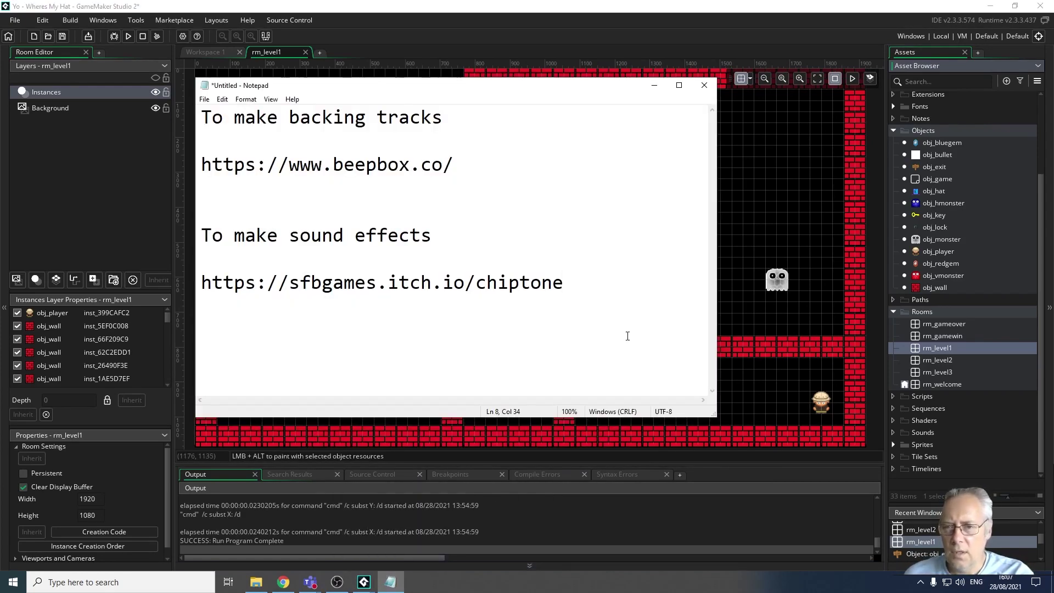
{"action": "left_click_drag", "start_coordinate": [454, 164], "coordinate": [206, 171]}
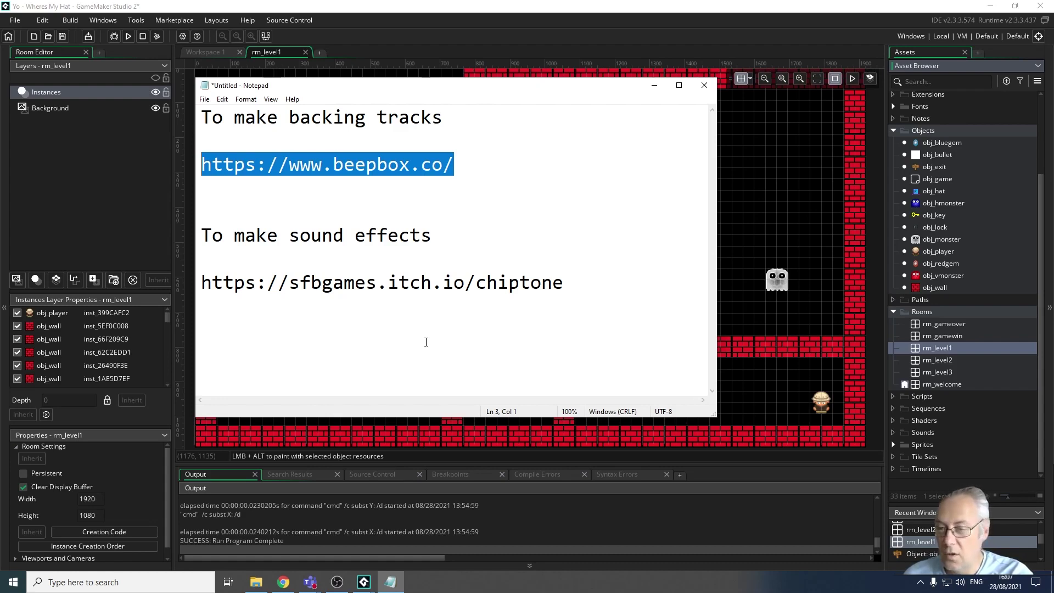
{"action": "left_click_drag", "start_coordinate": [572, 290], "coordinate": [209, 297]}
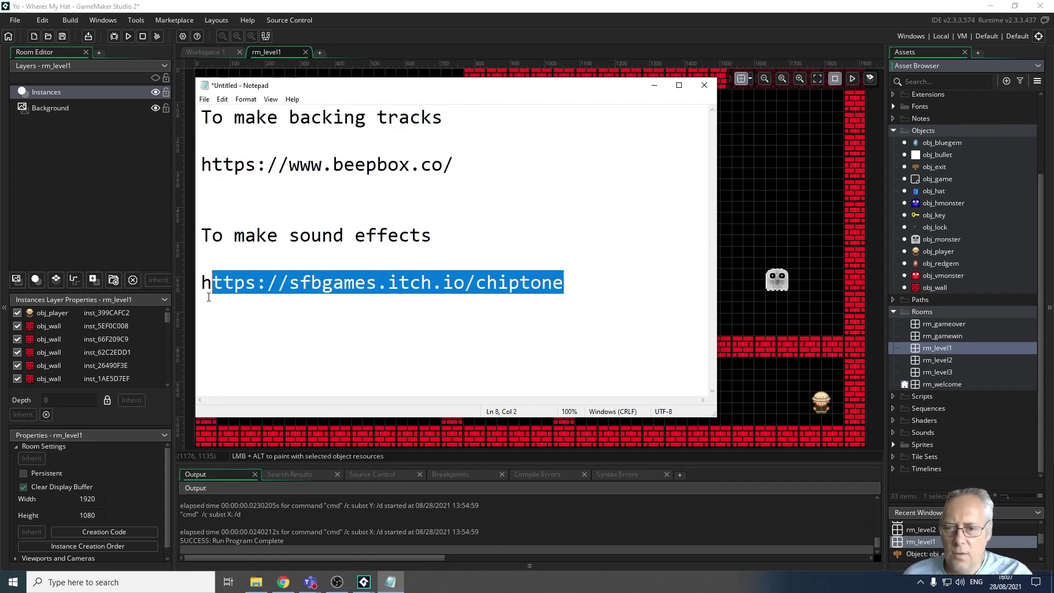
{"action": "left_click_drag", "start_coordinate": [569, 284], "coordinate": [203, 287]}
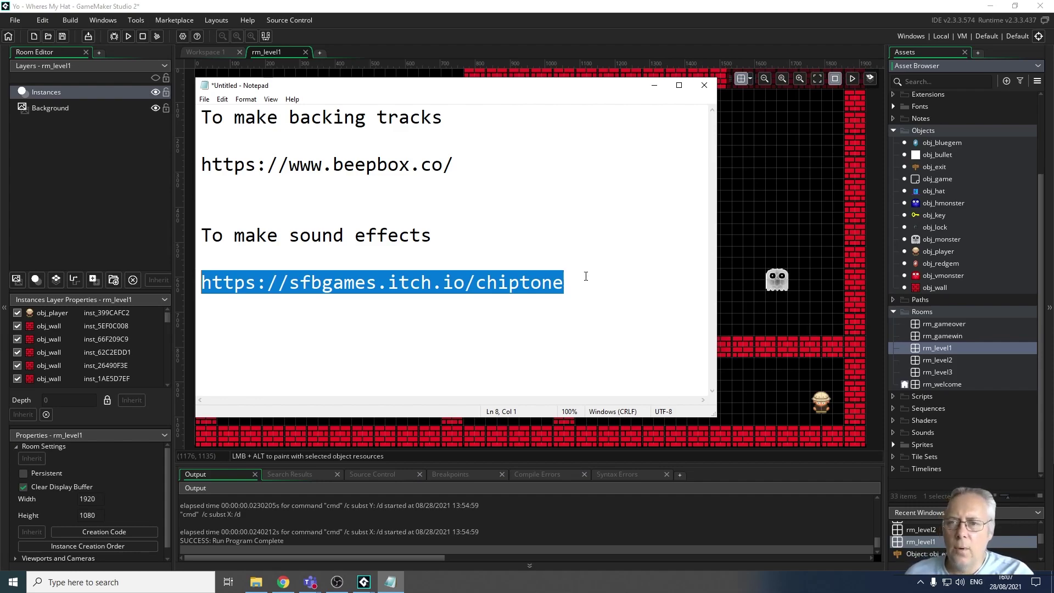
{"action": "left_click", "coordinate": [653, 85]}
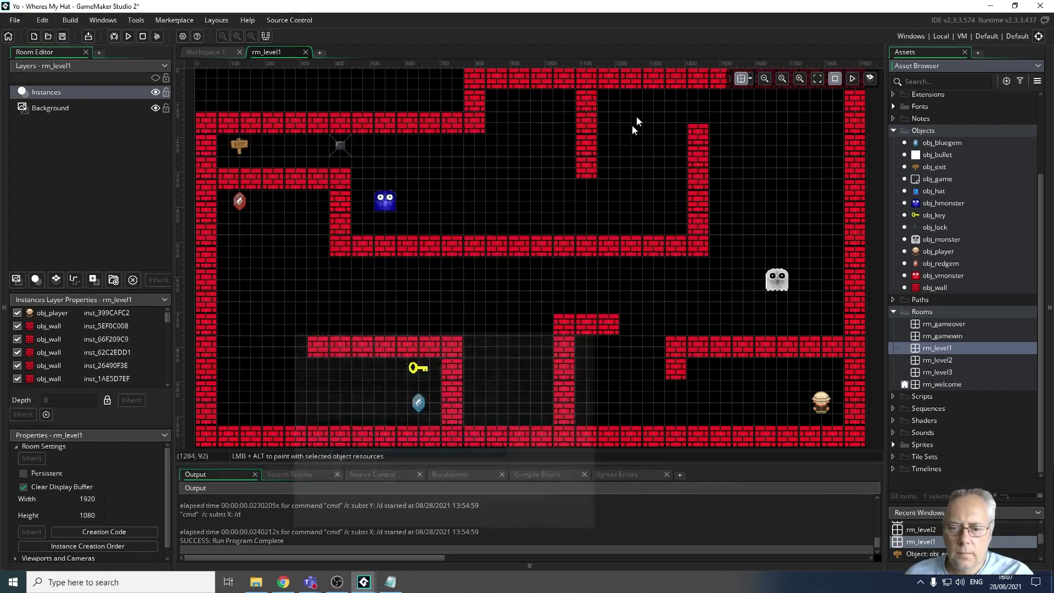
Switch to BeepBox in Chrome and look through the first bar of each of the four channels
{"action": "left_click", "coordinate": [284, 583]}
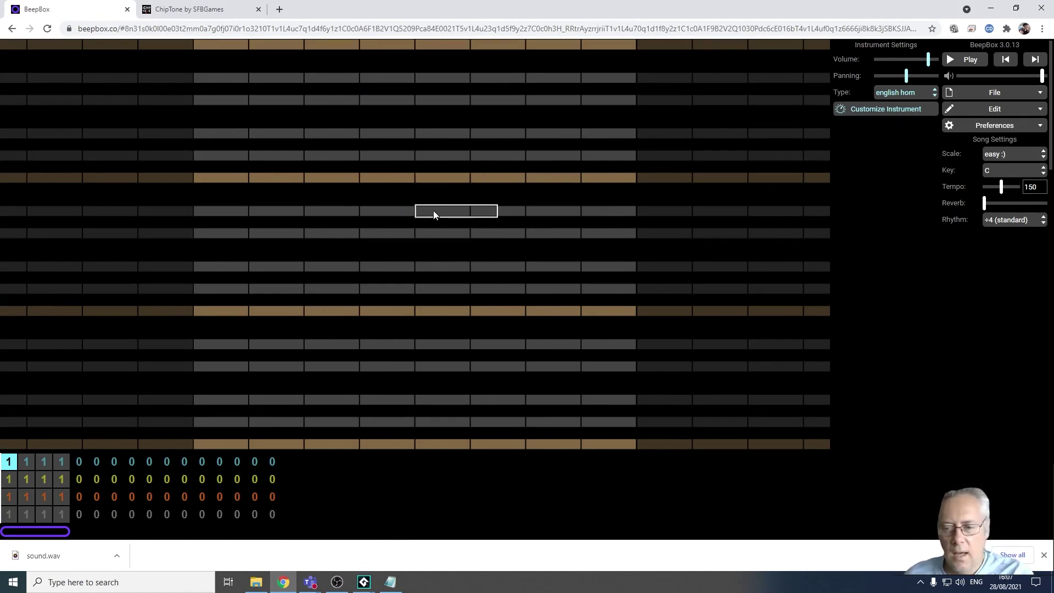
{"action": "left_click", "coordinate": [9, 515]}
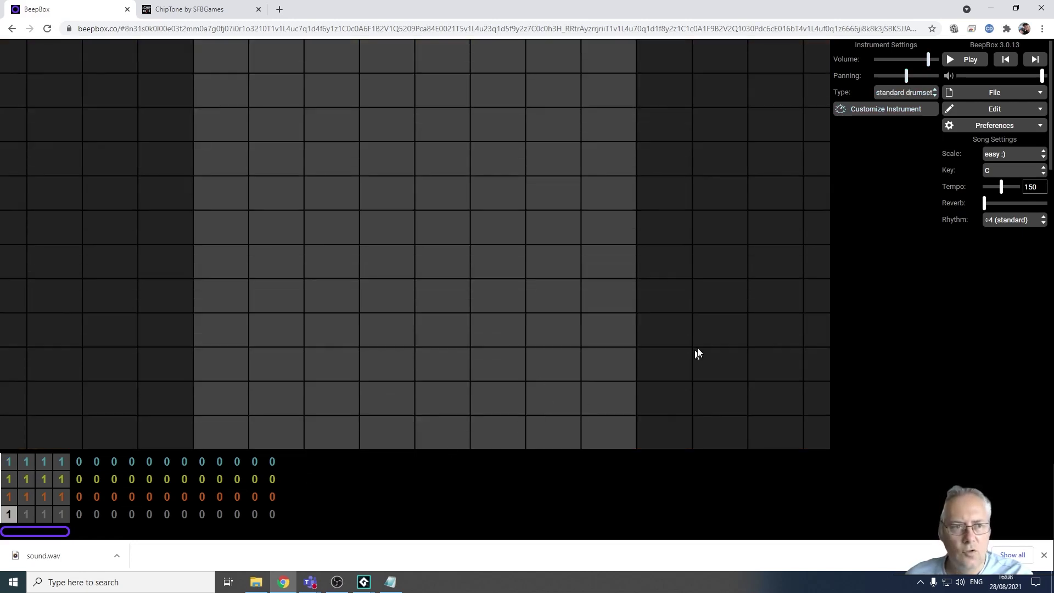
{"action": "left_click", "coordinate": [9, 497]}
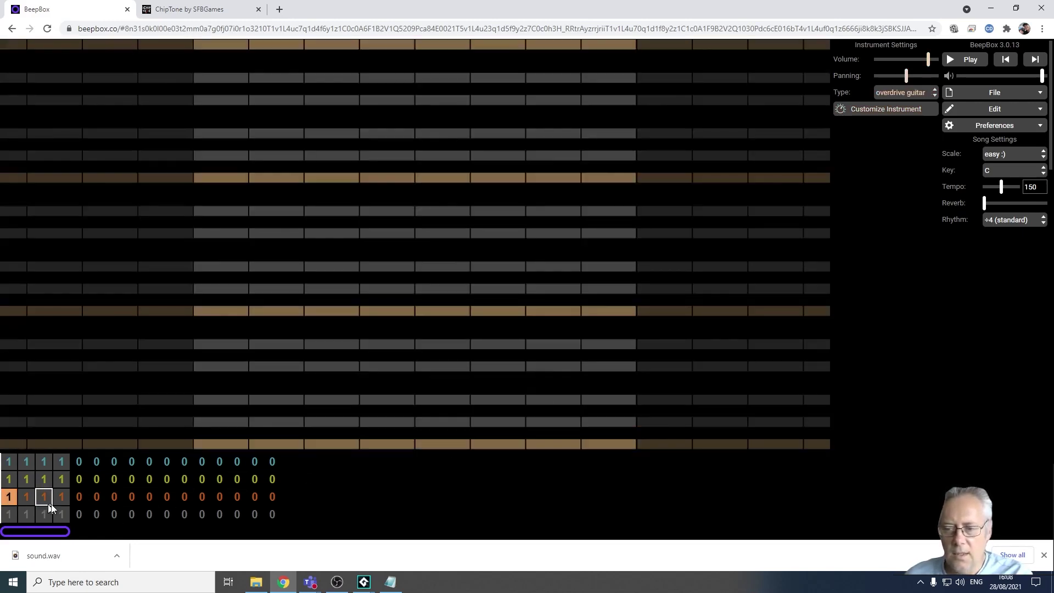
{"action": "left_click", "coordinate": [9, 479]}
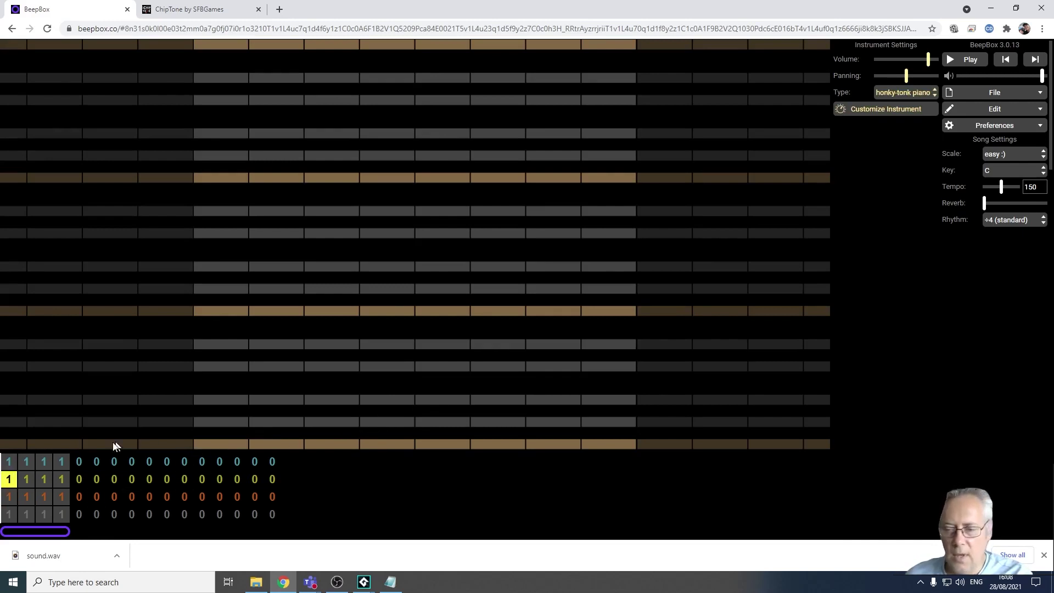
{"action": "left_click", "coordinate": [9, 463]}
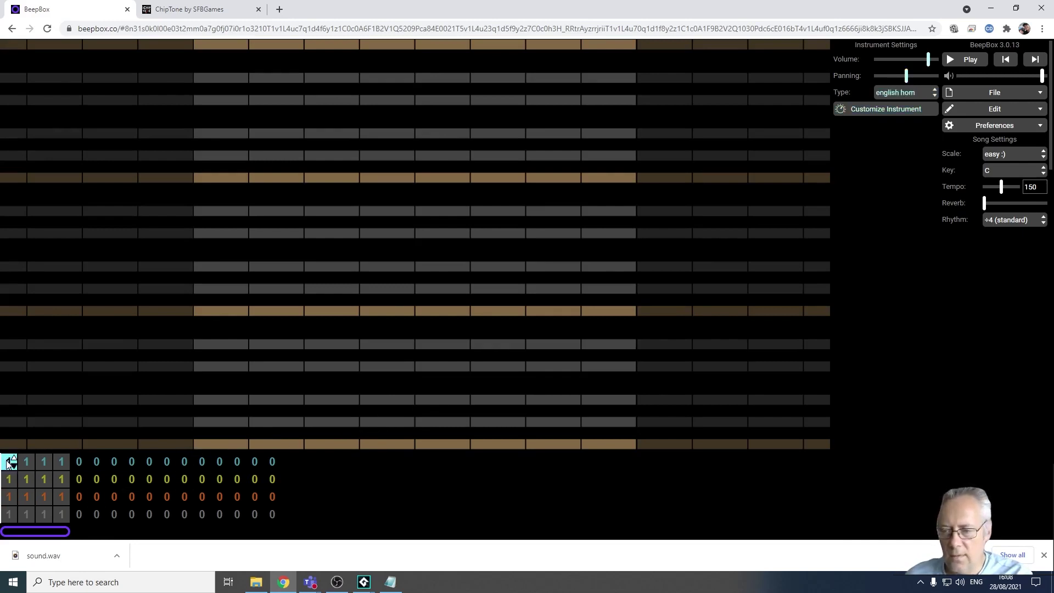
Select the first bar of the drum channel, review the available instrument types, and choose standard drumset
{"action": "left_click", "coordinate": [13, 516]}
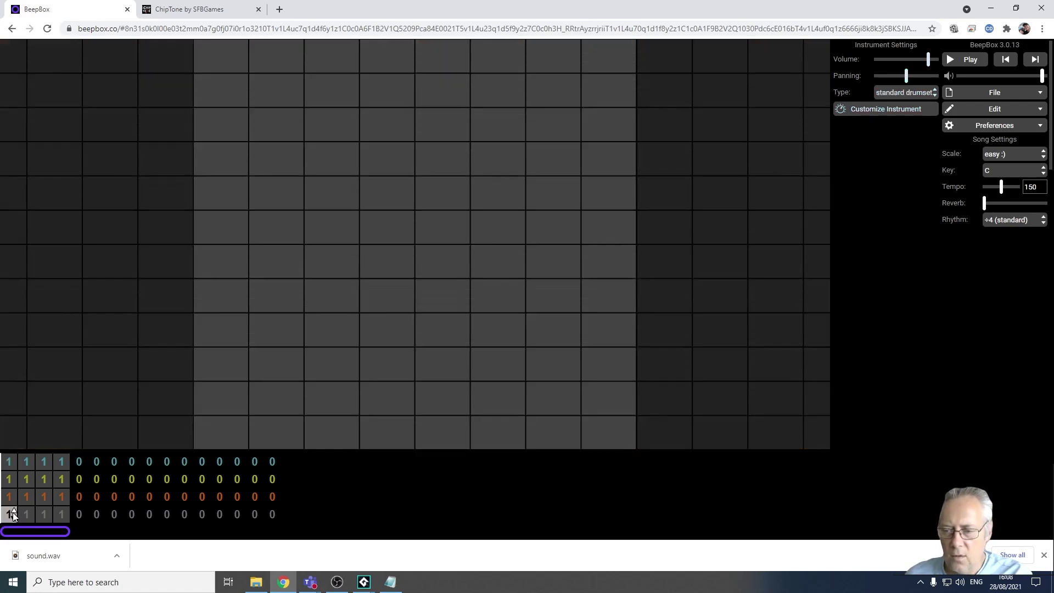
{"action": "left_click", "coordinate": [932, 101]}
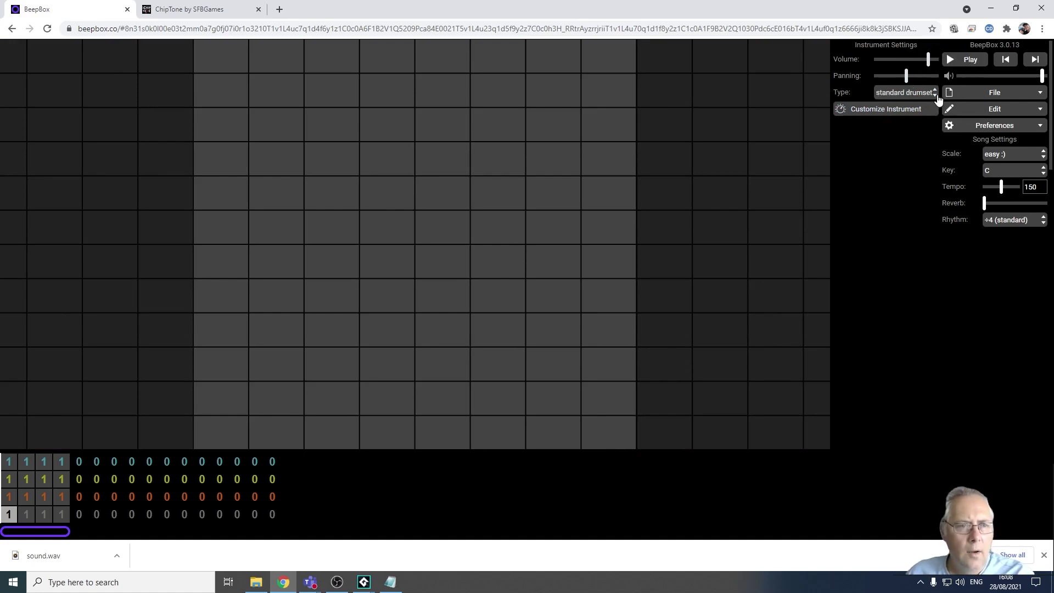
{"action": "left_click", "coordinate": [935, 101]}
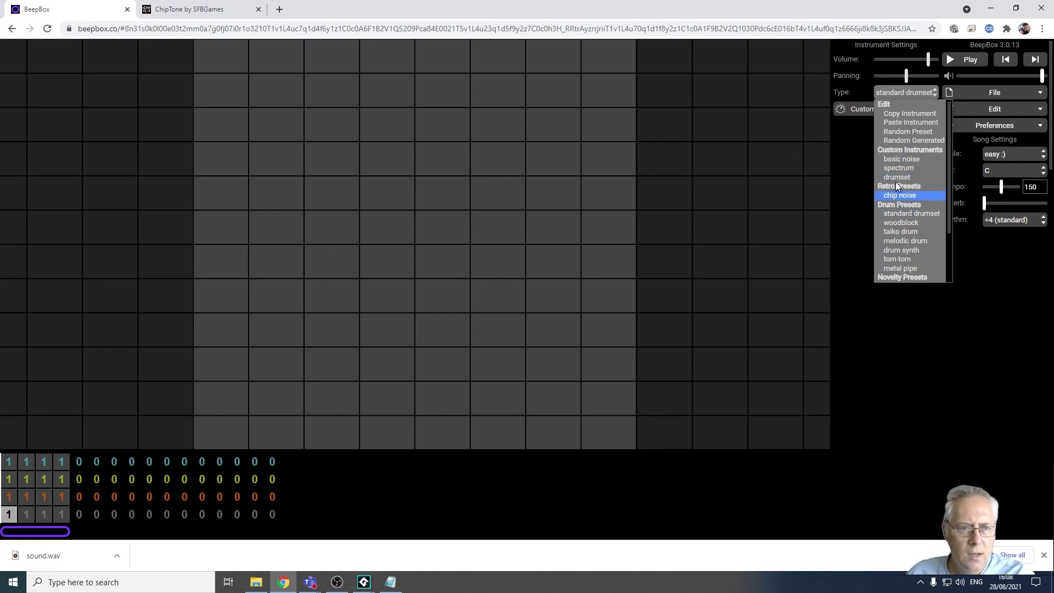
{"action": "scroll", "coordinate": [924, 248], "scroll_direction": "down", "scroll_amount": 2}
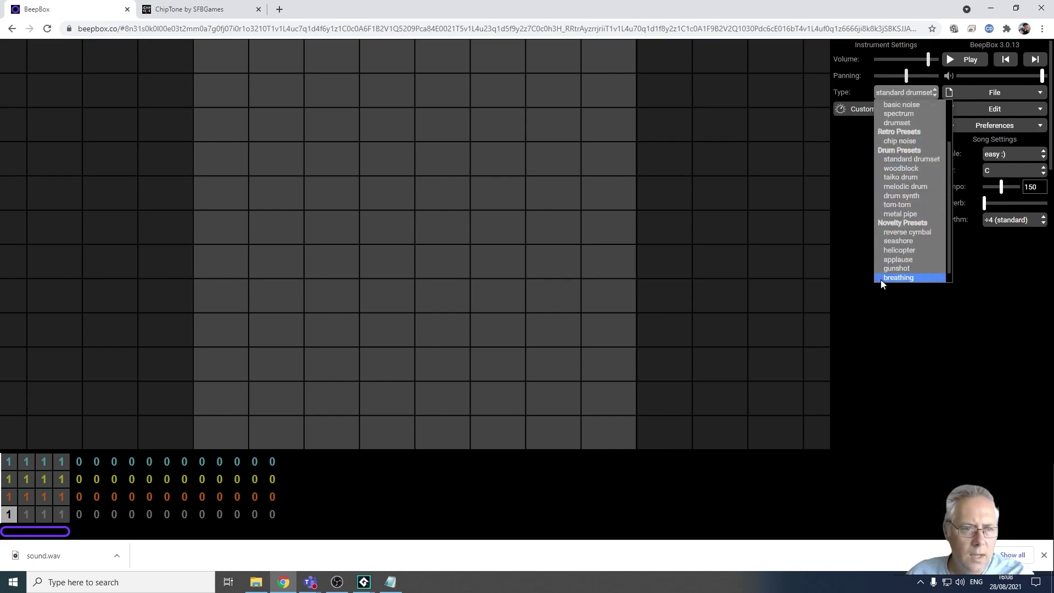
{"action": "scroll", "coordinate": [931, 221], "scroll_direction": "up", "scroll_amount": 2}
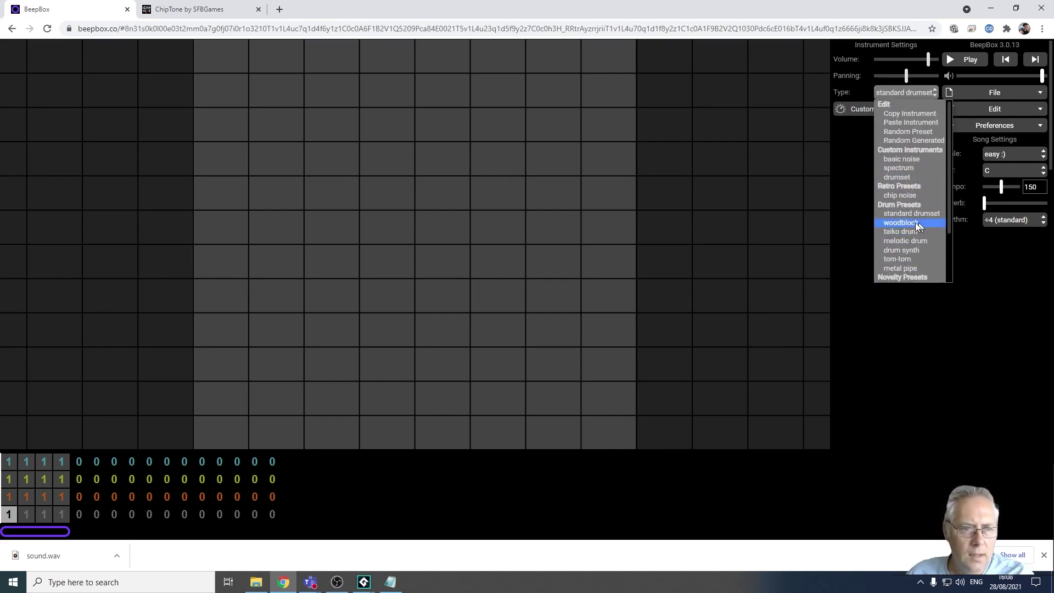
{"action": "scroll", "coordinate": [897, 179], "scroll_direction": "down", "scroll_amount": 2}
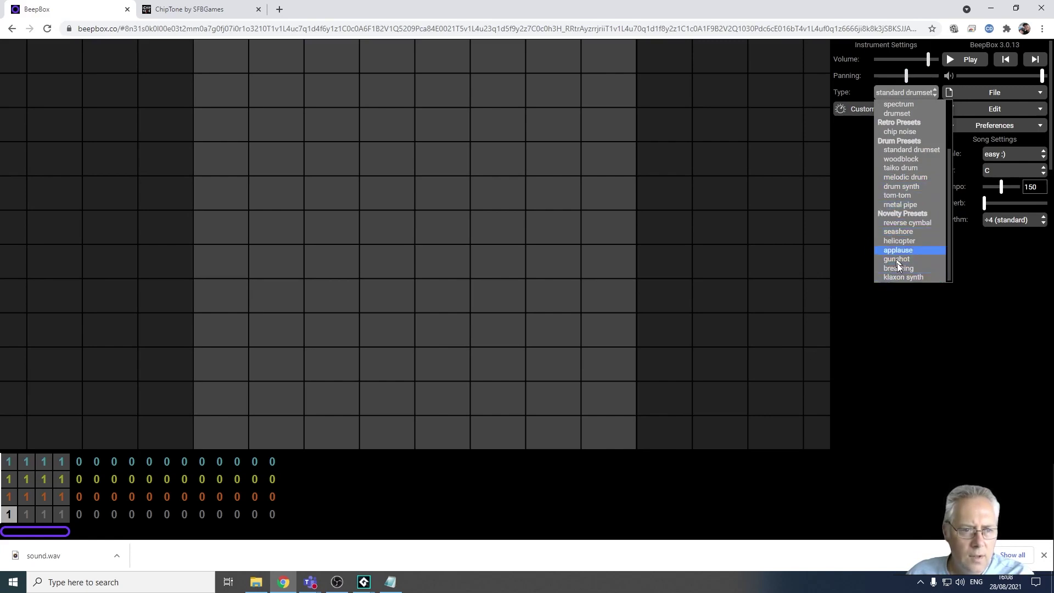
{"action": "scroll", "coordinate": [904, 269], "scroll_direction": "up", "scroll_amount": 2}
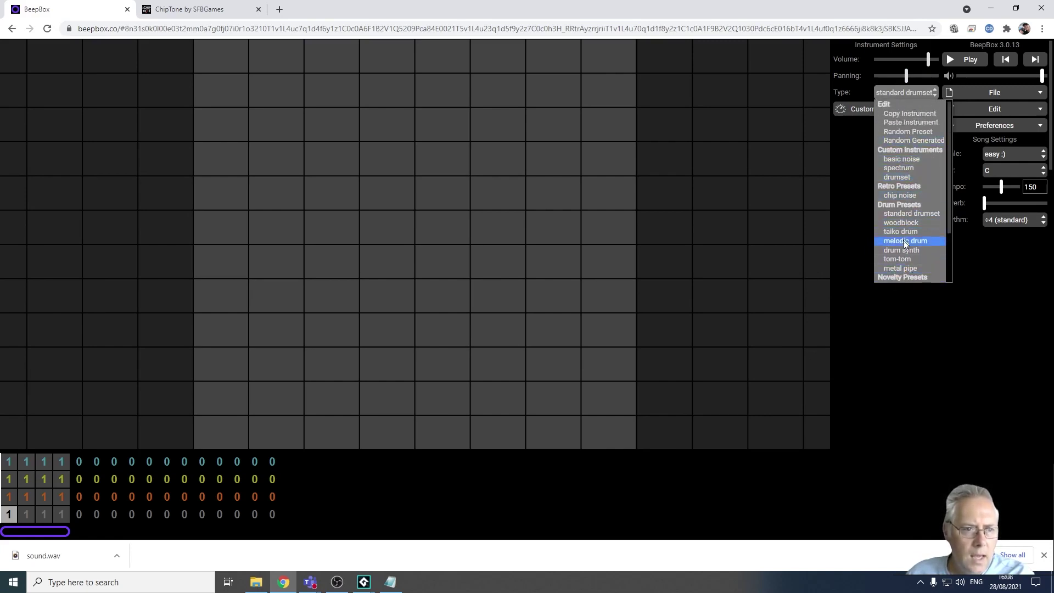
{"action": "left_click", "coordinate": [916, 215]}
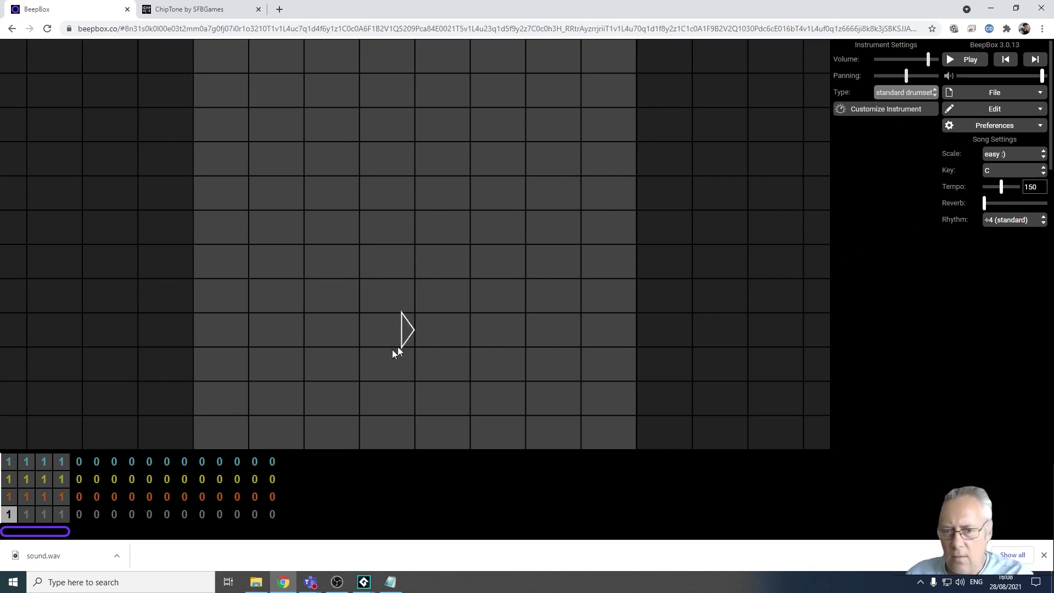
Start playback and add short drum hits: beat 1 and two adjacent on beat 3 in the lowest row, one on beat 2 in the third row up
{"action": "left_click", "coordinate": [201, 430]}
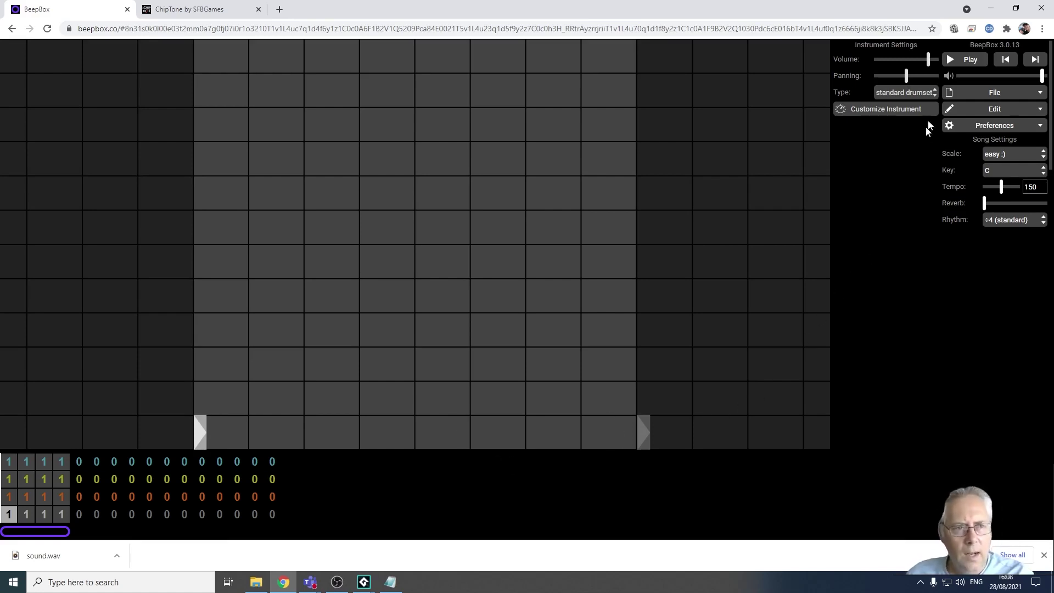
{"action": "left_click", "coordinate": [962, 61]}
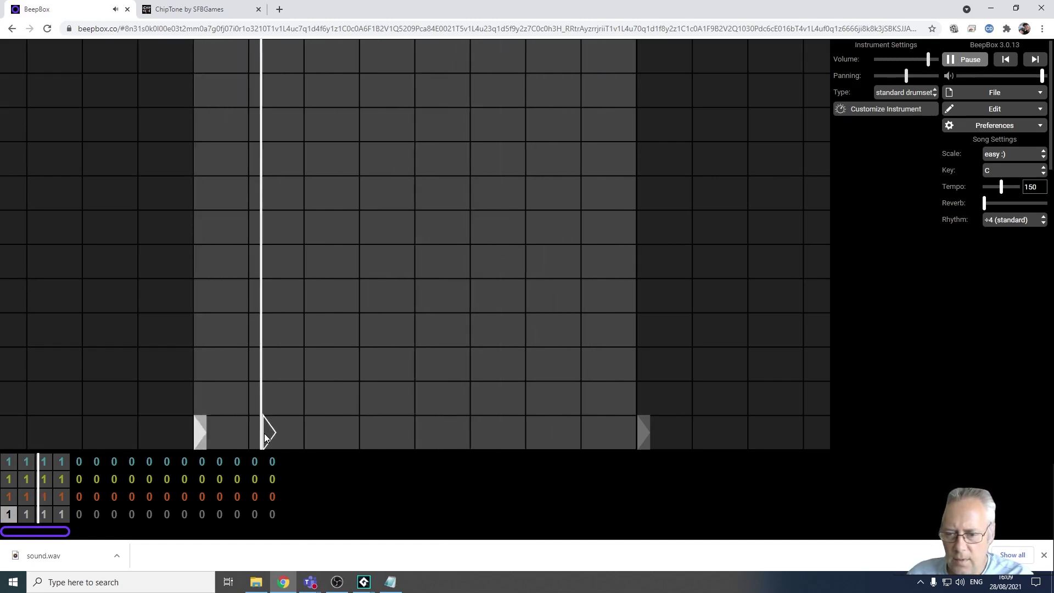
{"action": "left_click", "coordinate": [258, 363]}
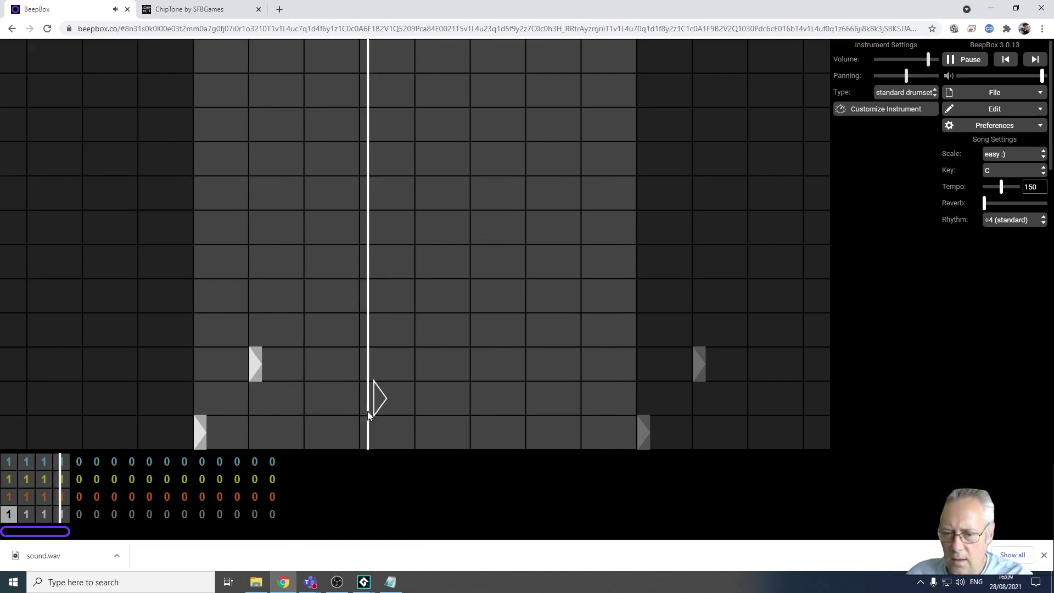
{"action": "left_click", "coordinate": [315, 434]}
{"action": "left_click", "coordinate": [325, 435]}
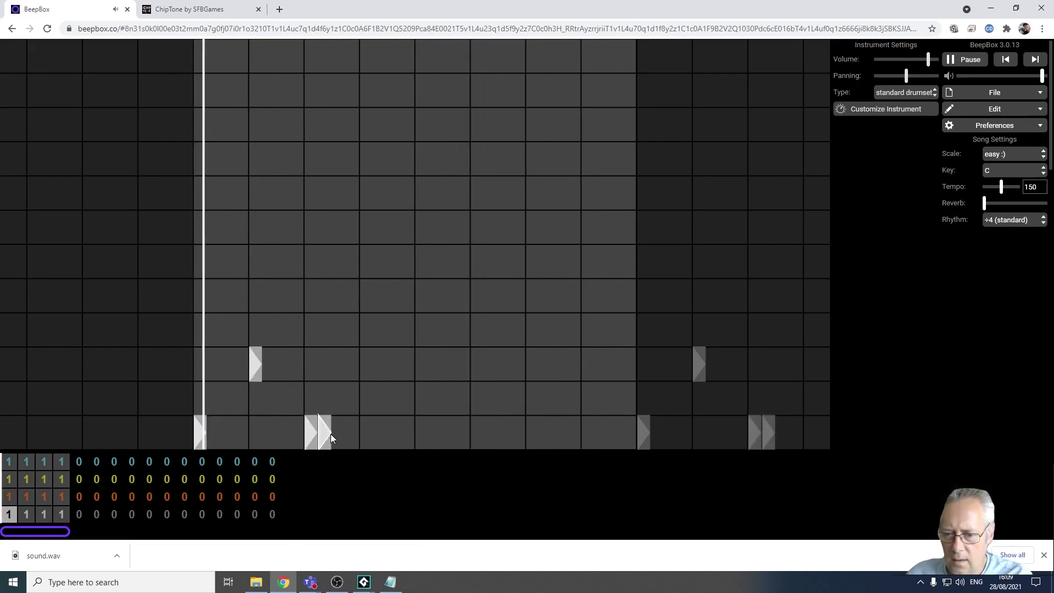
{"action": "left_click", "coordinate": [335, 431]}
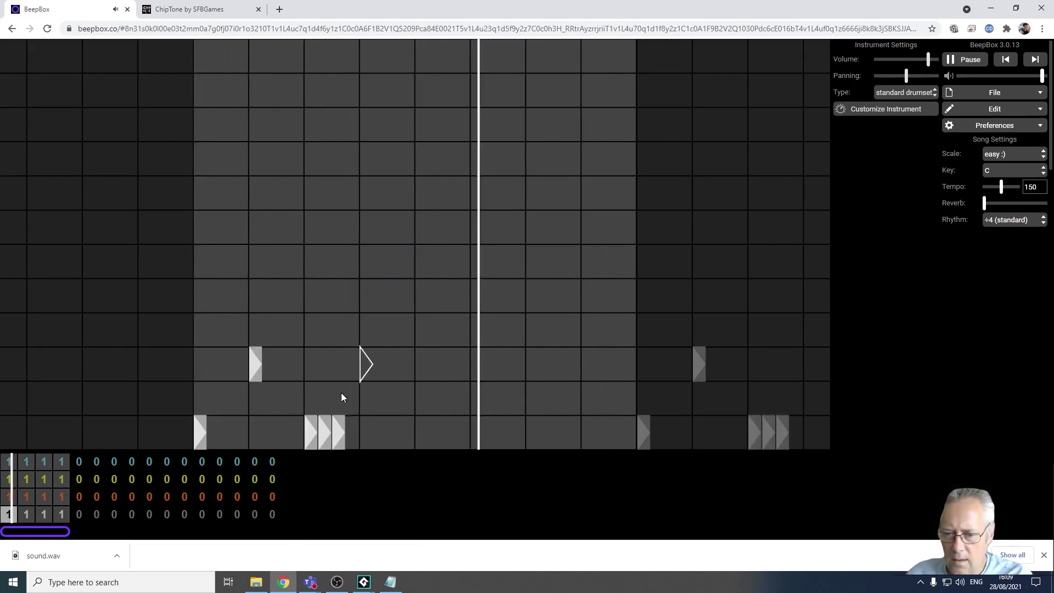
{"action": "left_click", "coordinate": [339, 432]}
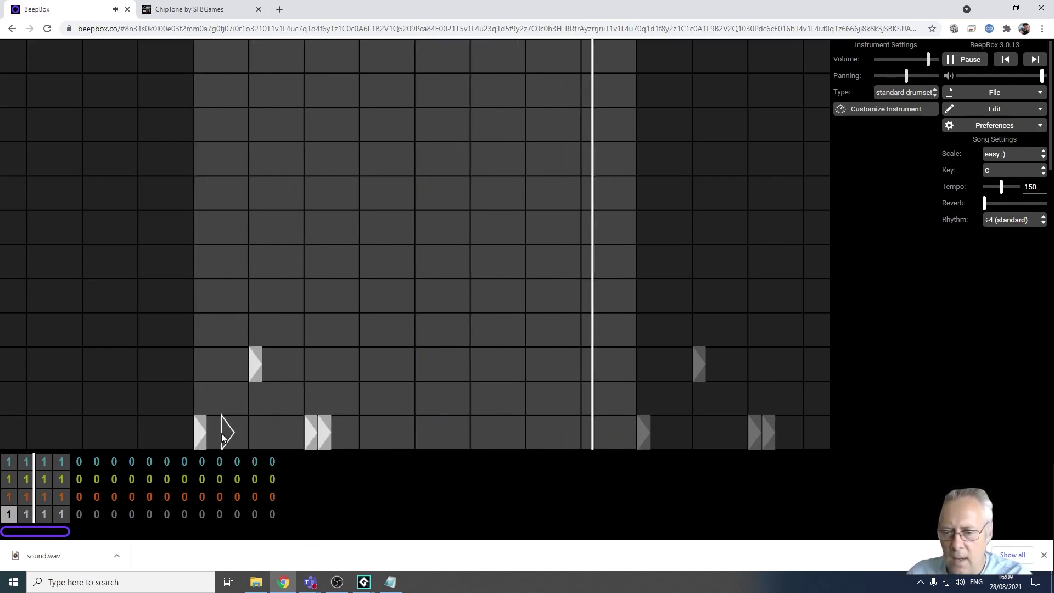
Lengthen the beat 1 drum hit in the lowest row to half a beat
{"action": "left_click", "coordinate": [203, 433]}
{"action": "left_click", "coordinate": [206, 433]}
{"action": "left_click_drag", "start_coordinate": [206, 431], "coordinate": [212, 433]}
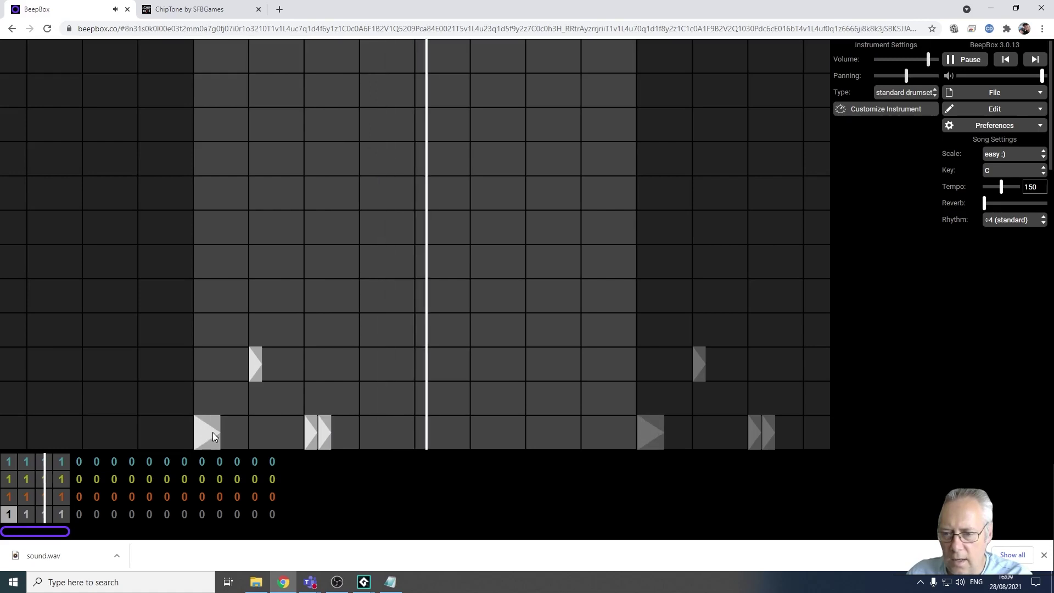
Replace the two short hits on beat 3 of the lowest row with two adjacent half-beat hits
{"action": "left_click", "coordinate": [312, 432]}
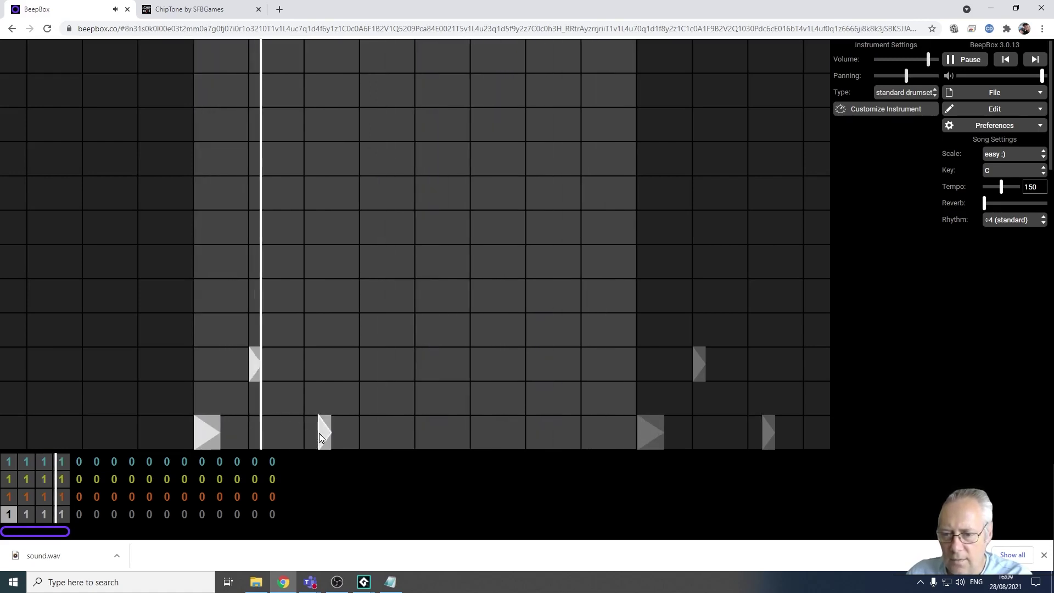
{"action": "left_click", "coordinate": [322, 432]}
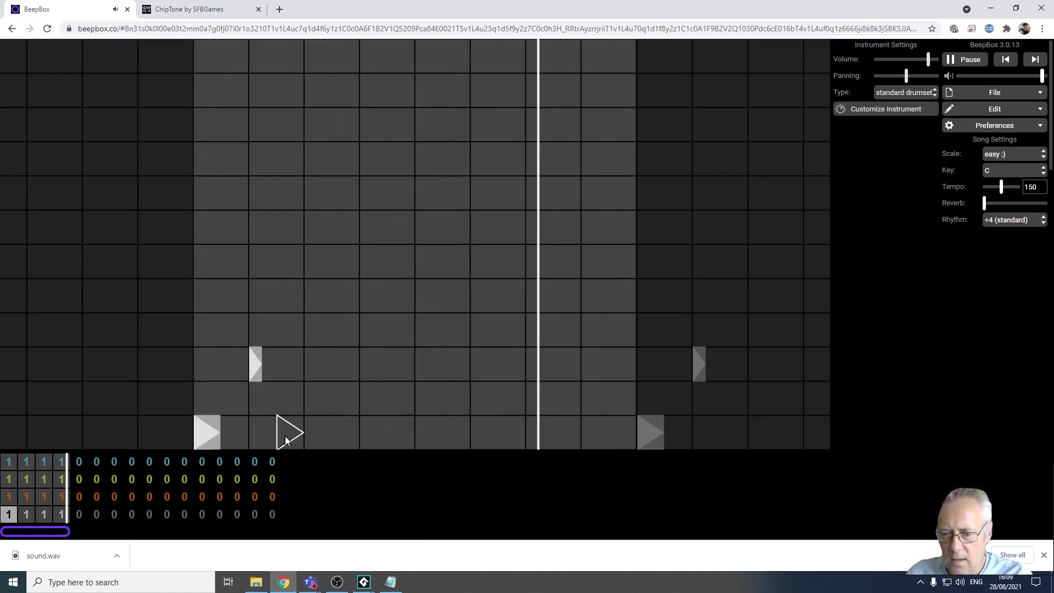
{"action": "left_click", "coordinate": [321, 435]}
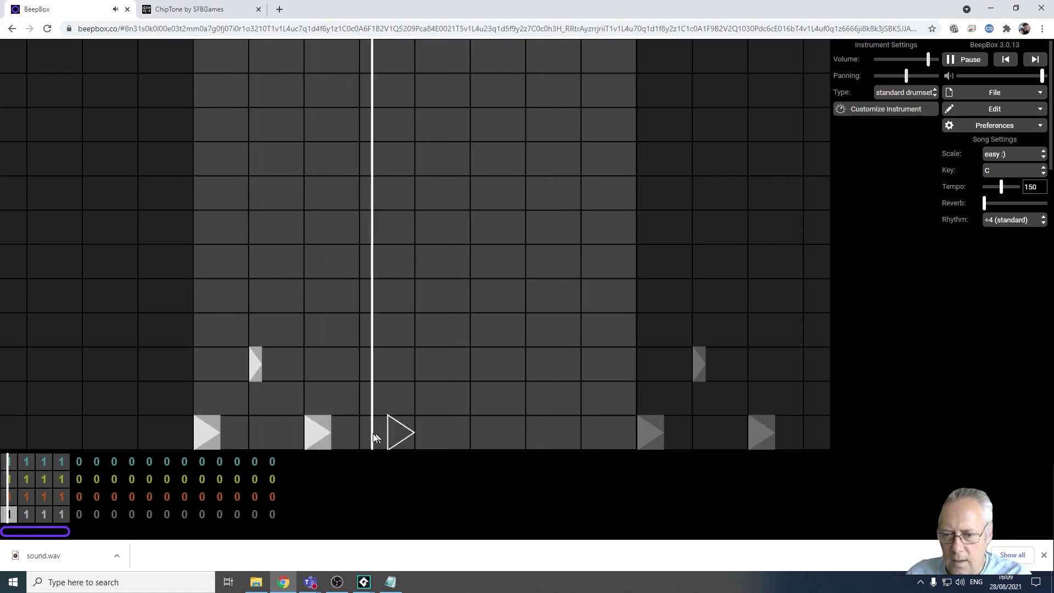
{"action": "left_click", "coordinate": [343, 432]}
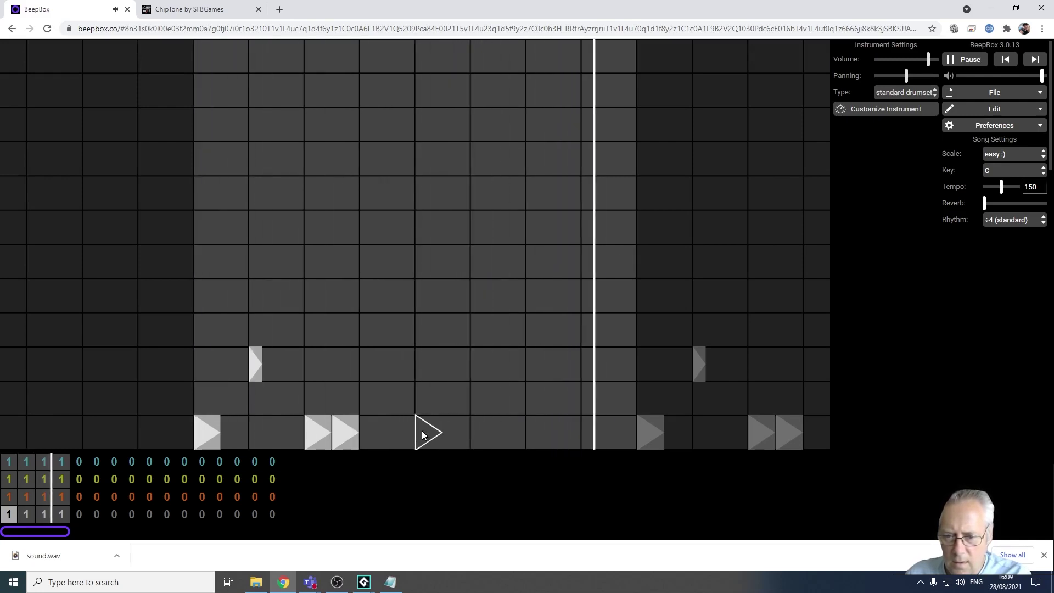
Add half-beat hits in the lowest row at the start of beats 5, 6 and 7, and two adjacent ones on beat 8
{"action": "left_click", "coordinate": [476, 431]}
{"action": "left_click", "coordinate": [424, 431]}
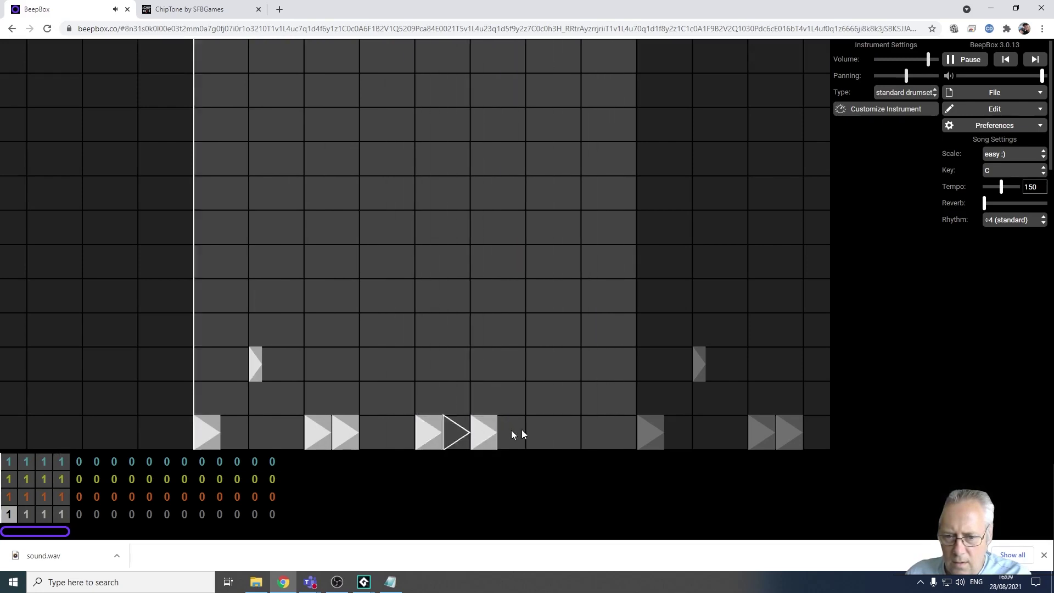
{"action": "left_click", "coordinate": [588, 427]}
{"action": "left_click", "coordinate": [617, 431]}
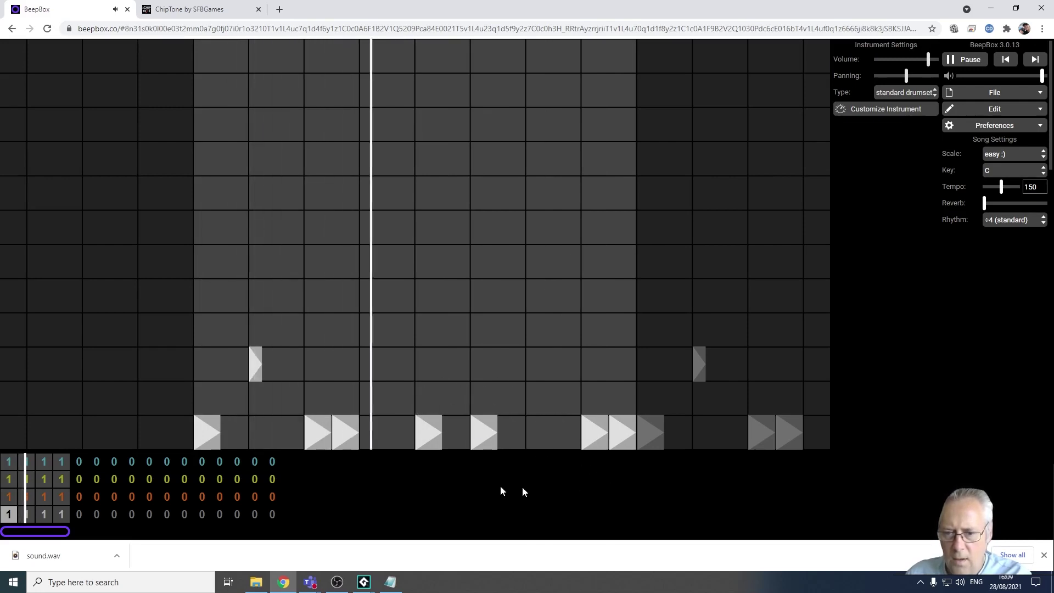
{"action": "left_click", "coordinate": [541, 441]}
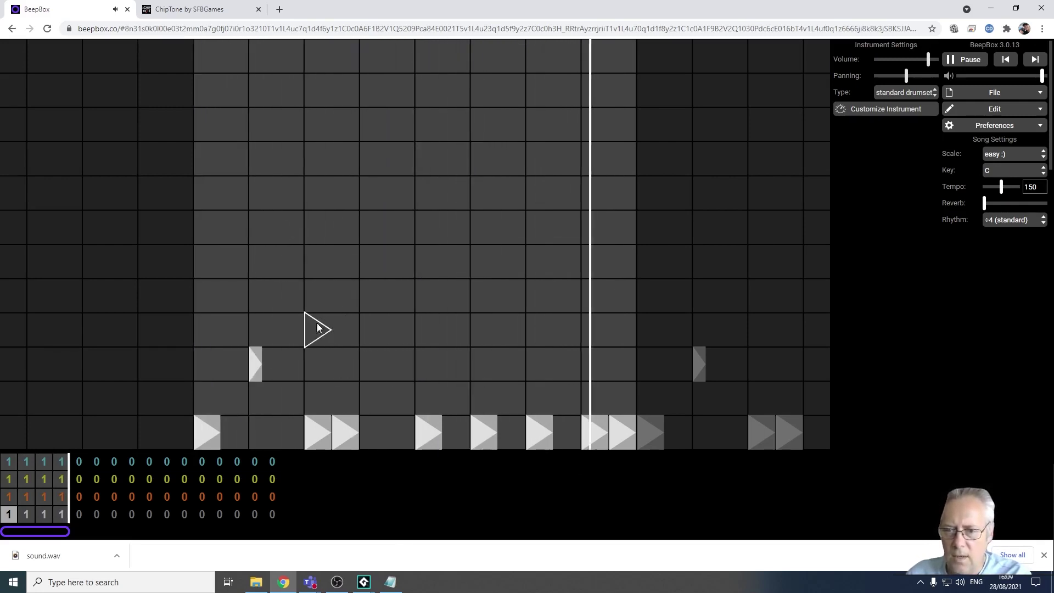
Add two adjacent half-beat hits on beat 4 in the fifth row up and one on the second half of beat 1 in the seventh row
{"action": "left_click", "coordinate": [373, 295]}
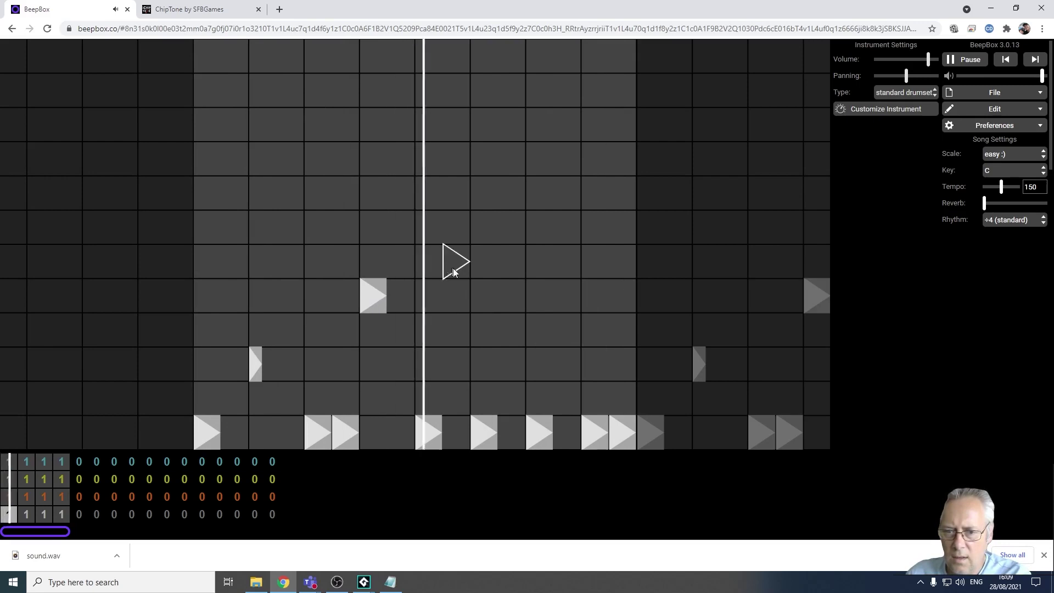
{"action": "left_click", "coordinate": [396, 295]}
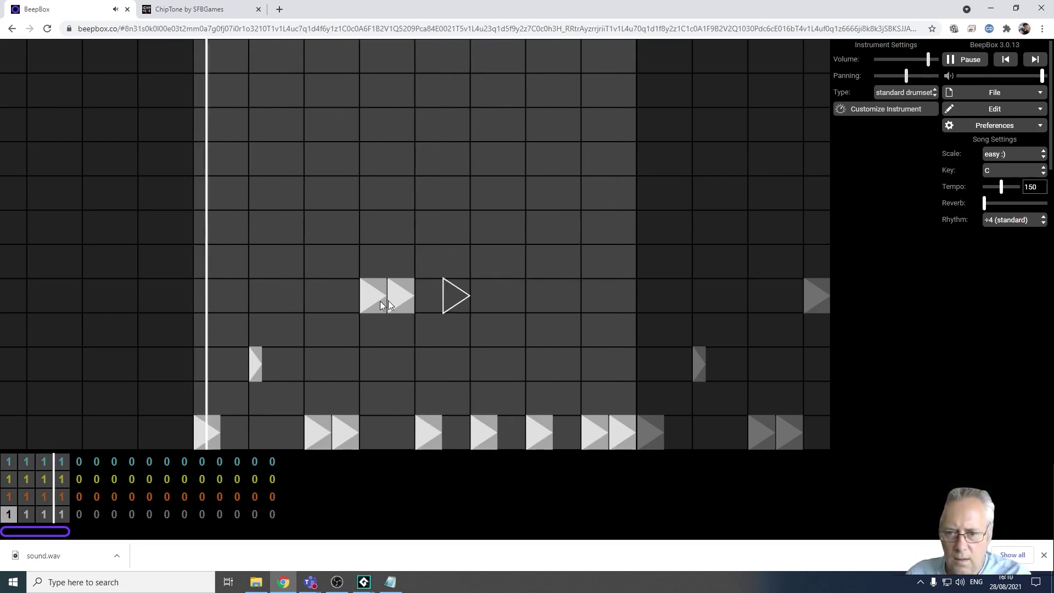
{"action": "left_click", "coordinate": [240, 226]}
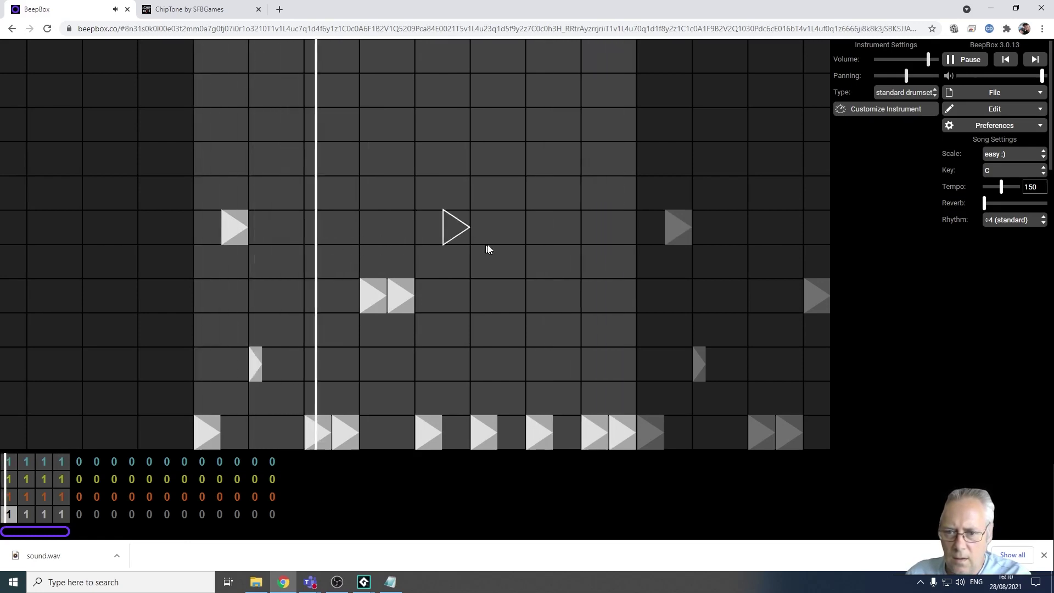
Add half-beat drum hits on the second half of beats 5, 6 and 7 in the seventh row up
{"action": "left_click", "coordinate": [461, 240]}
{"action": "left_click", "coordinate": [517, 240]}
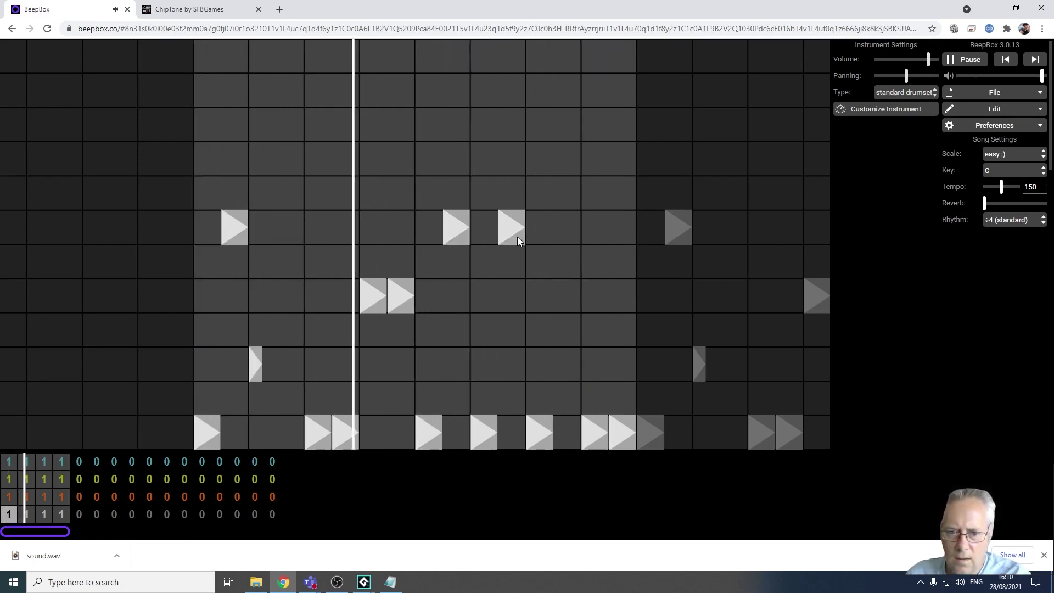
{"action": "left_click", "coordinate": [562, 235]}
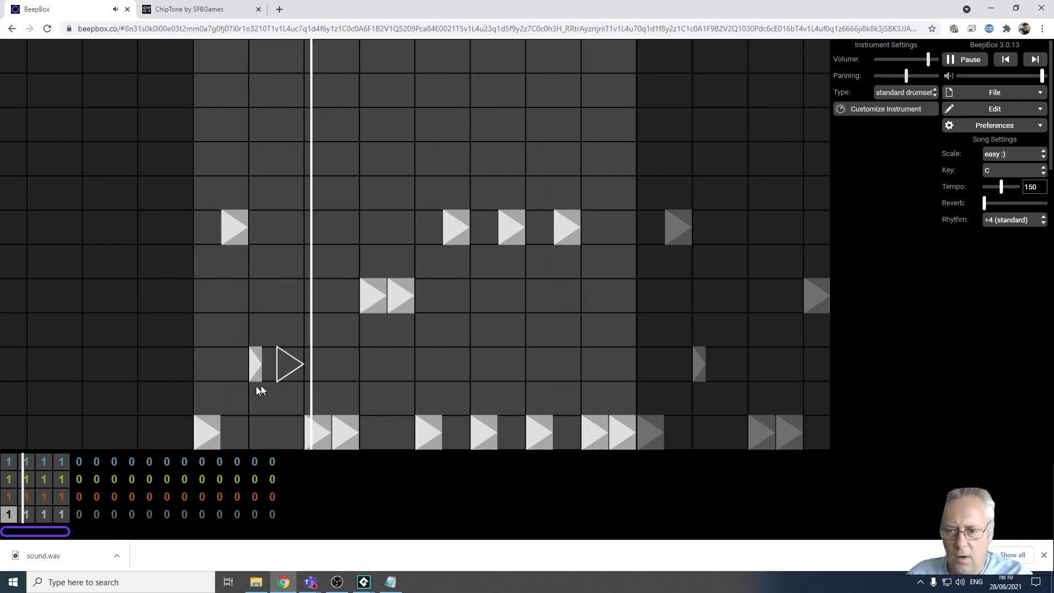
In the orange channel's first bar, add two adjacent half-beat notes in the fourth row up, starting on the second half of beat 1
{"action": "left_click", "coordinate": [10, 497]}
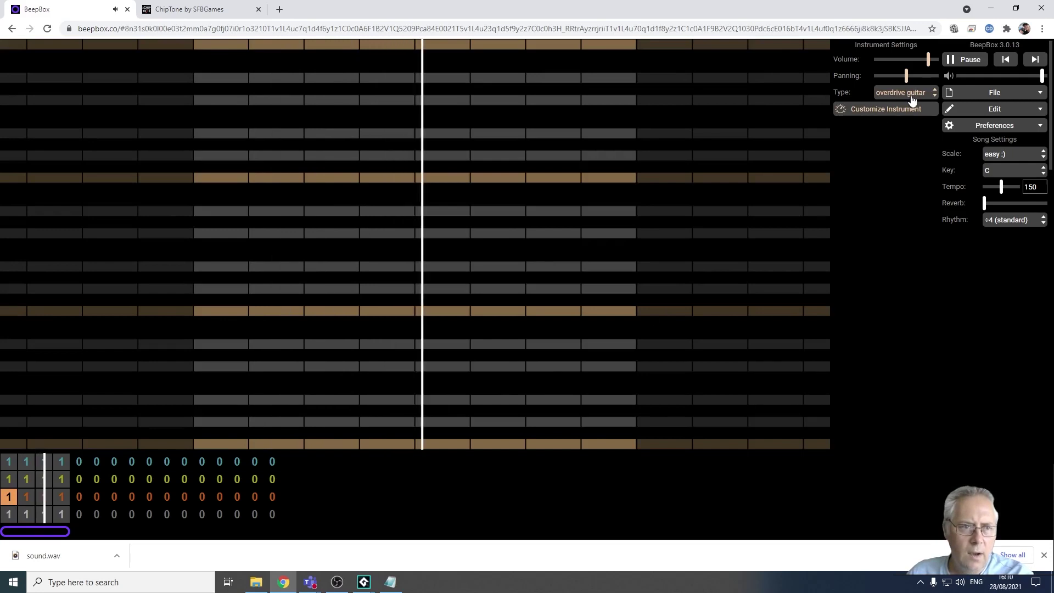
{"action": "left_click", "coordinate": [933, 97]}
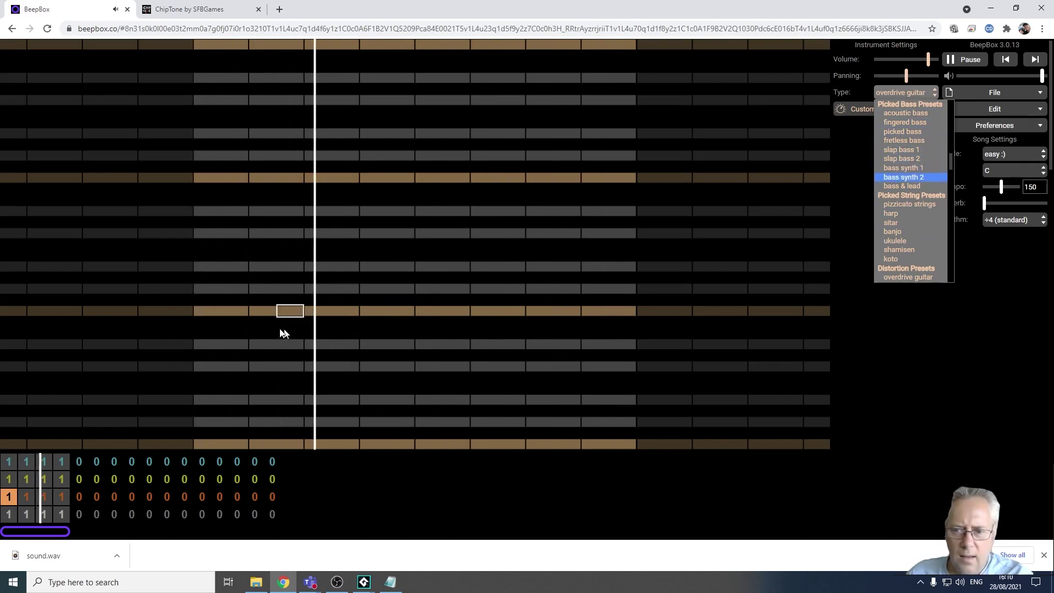
{"action": "left_click", "coordinate": [230, 364]}
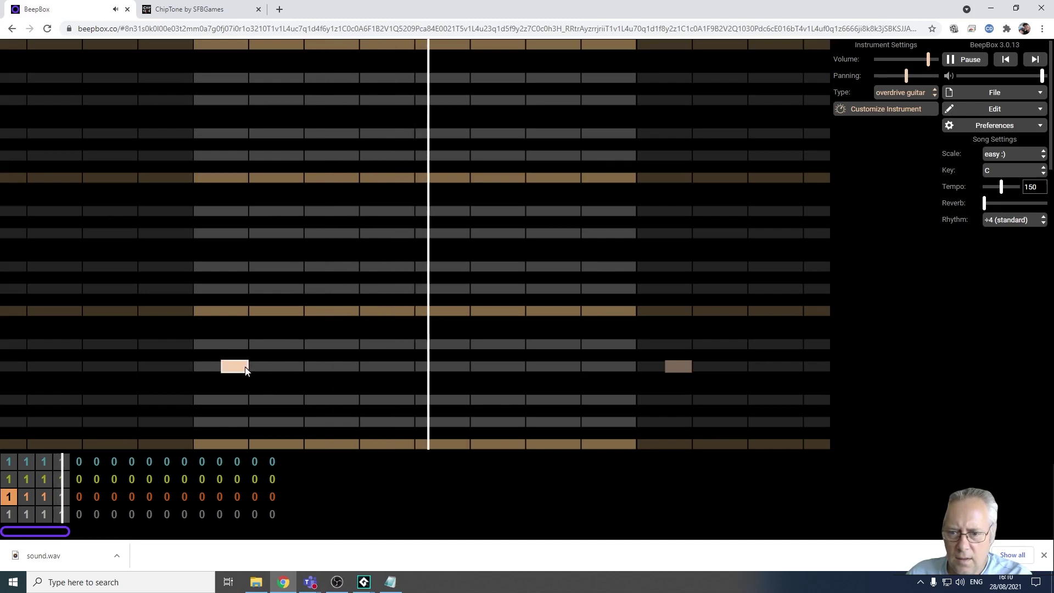
{"action": "left_click", "coordinate": [272, 367]}
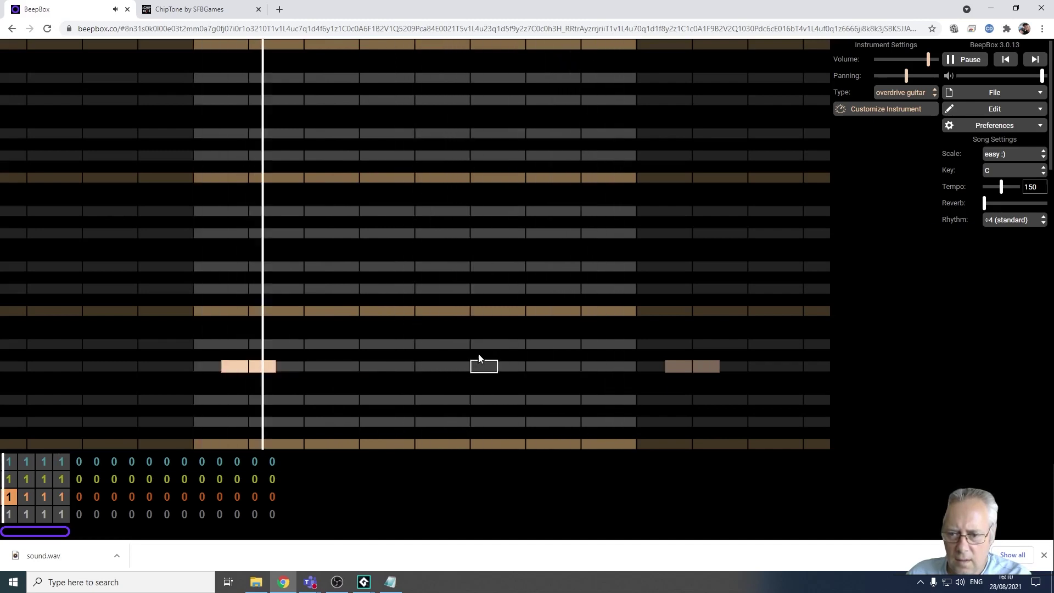
Add half-beat notes on the second half of beat 5 in row six up, beats 4 and 8 in row ten, and beat 7 in row five
{"action": "left_click", "coordinate": [443, 311]}
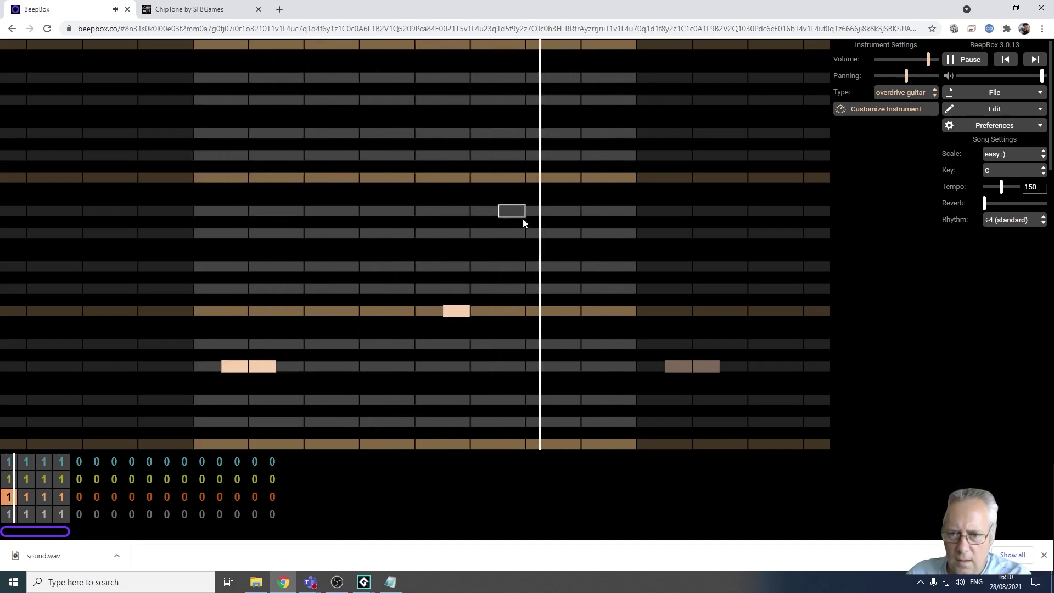
{"action": "left_click", "coordinate": [401, 211]}
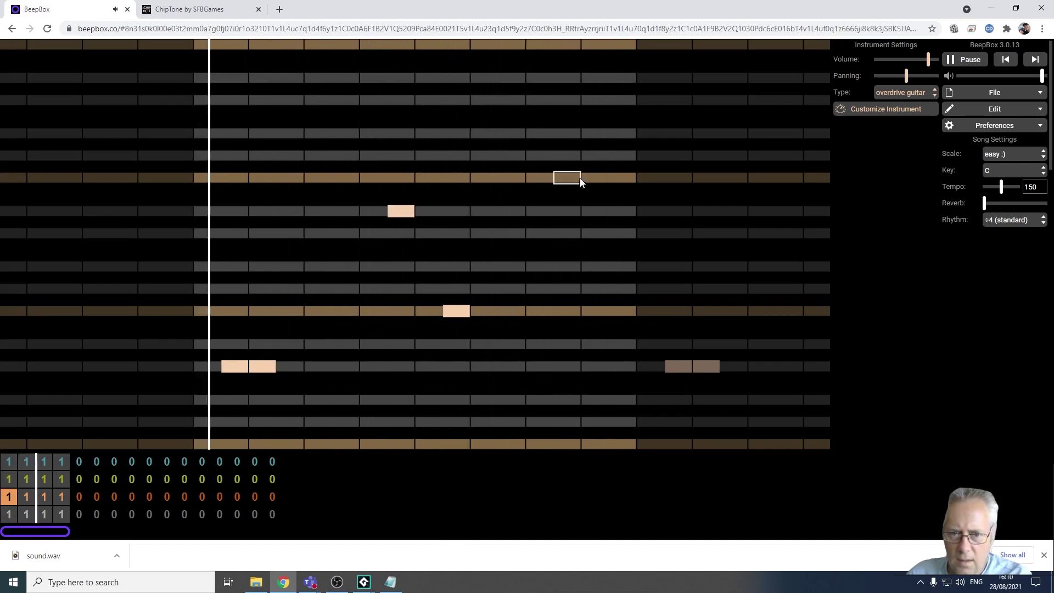
{"action": "left_click", "coordinate": [623, 212]}
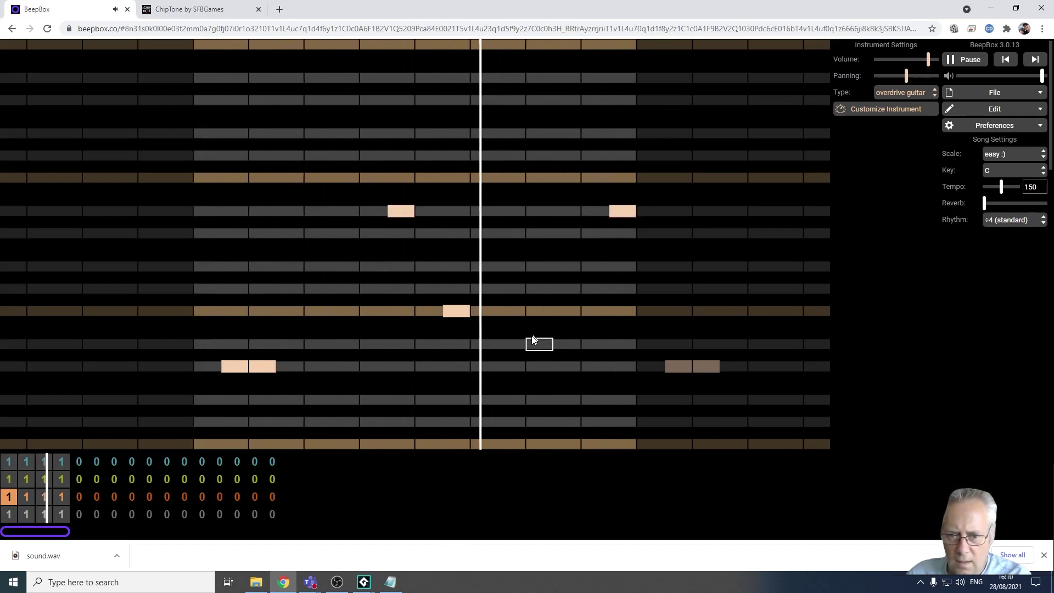
{"action": "left_click", "coordinate": [560, 344]}
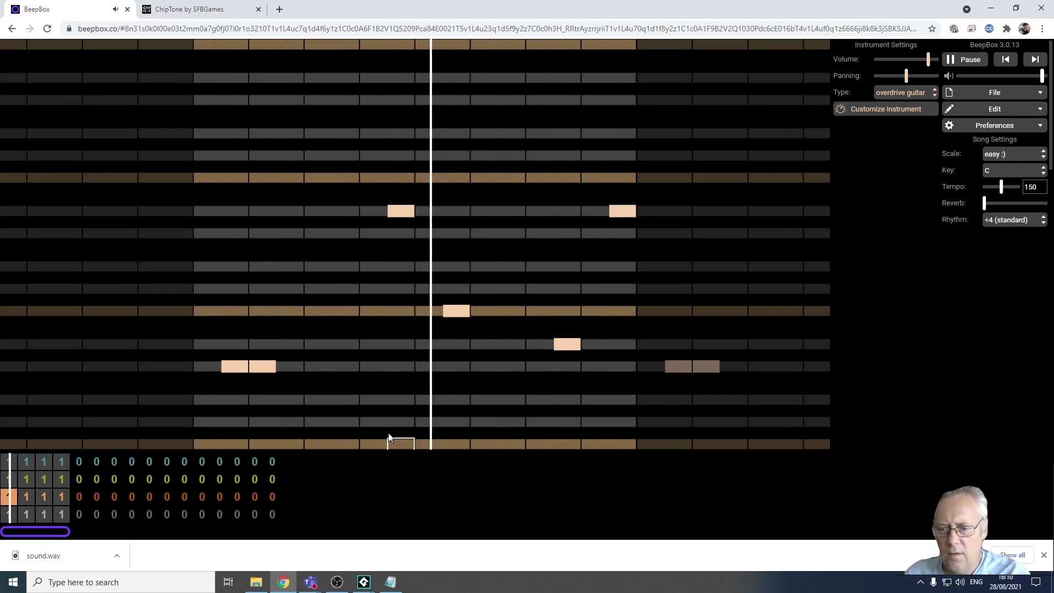
Try the banjo preset on the orange channel and settle on acoustic bass as its instrument
{"action": "left_click", "coordinate": [932, 92]}
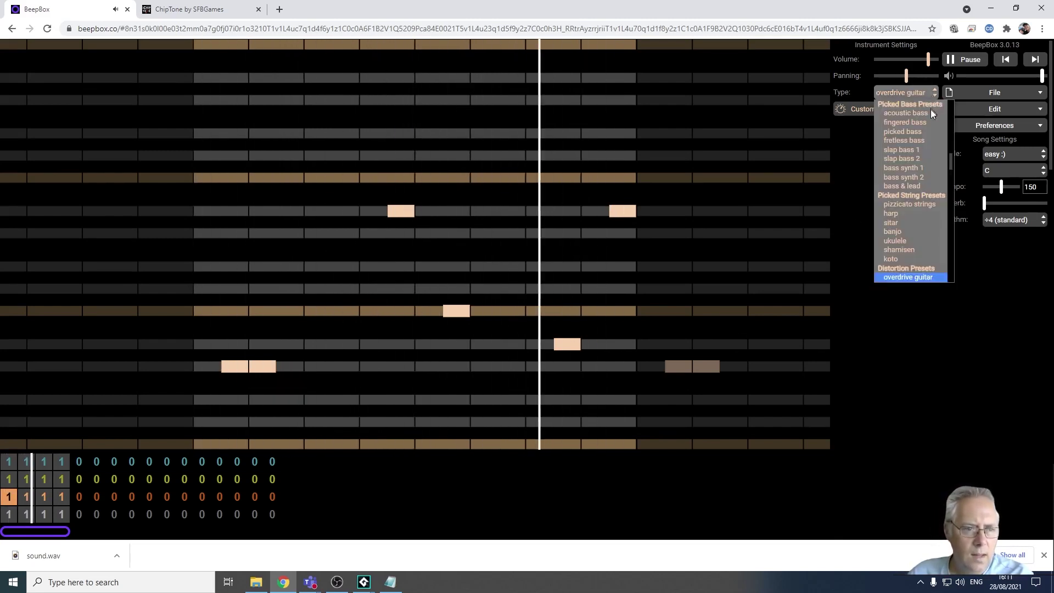
{"action": "left_click", "coordinate": [893, 233]}
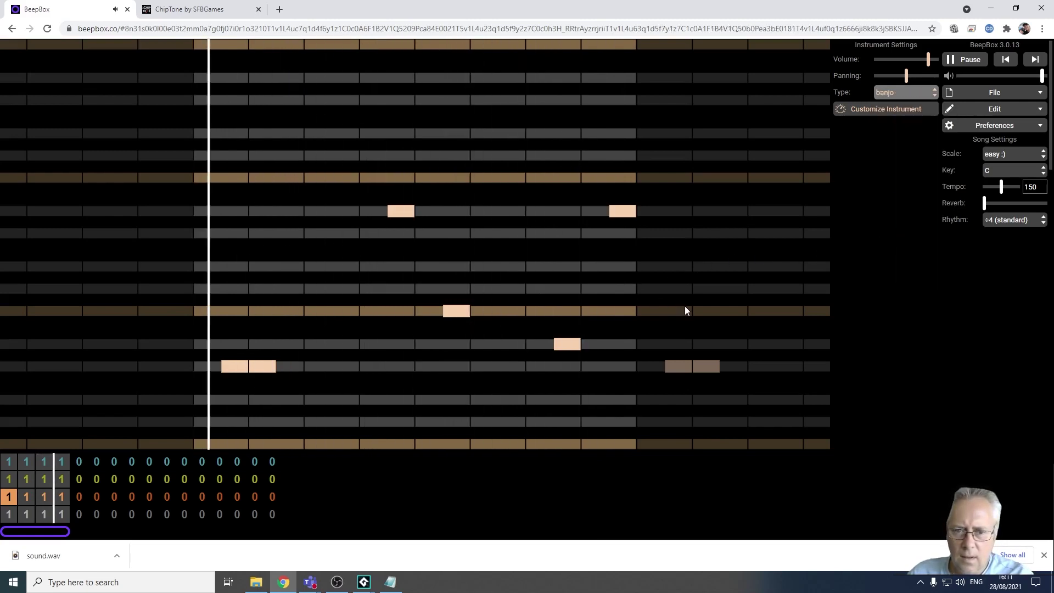
{"action": "left_click", "coordinate": [935, 97]}
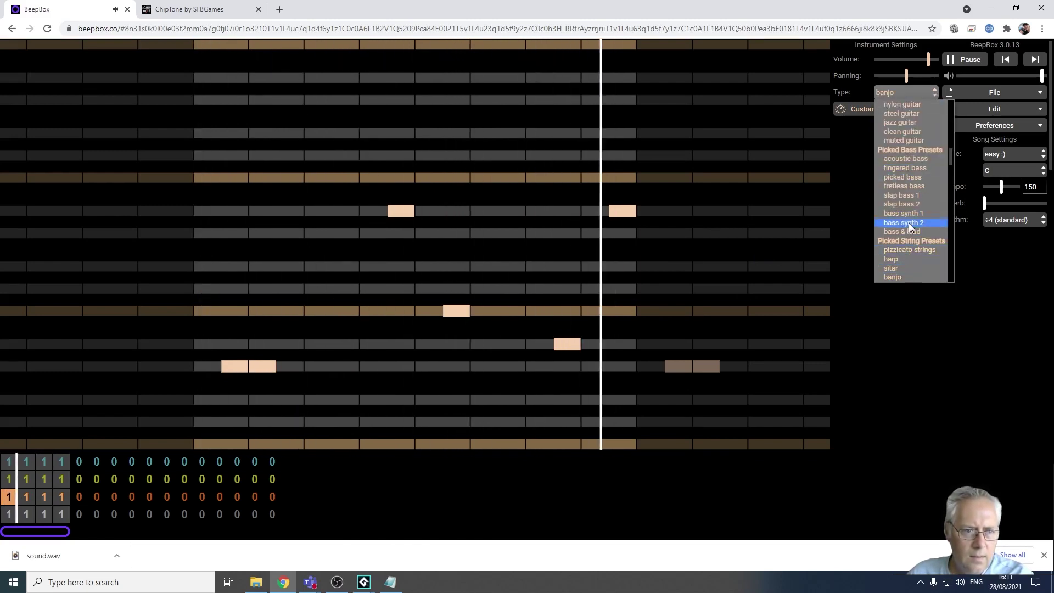
{"action": "left_click", "coordinate": [908, 160]}
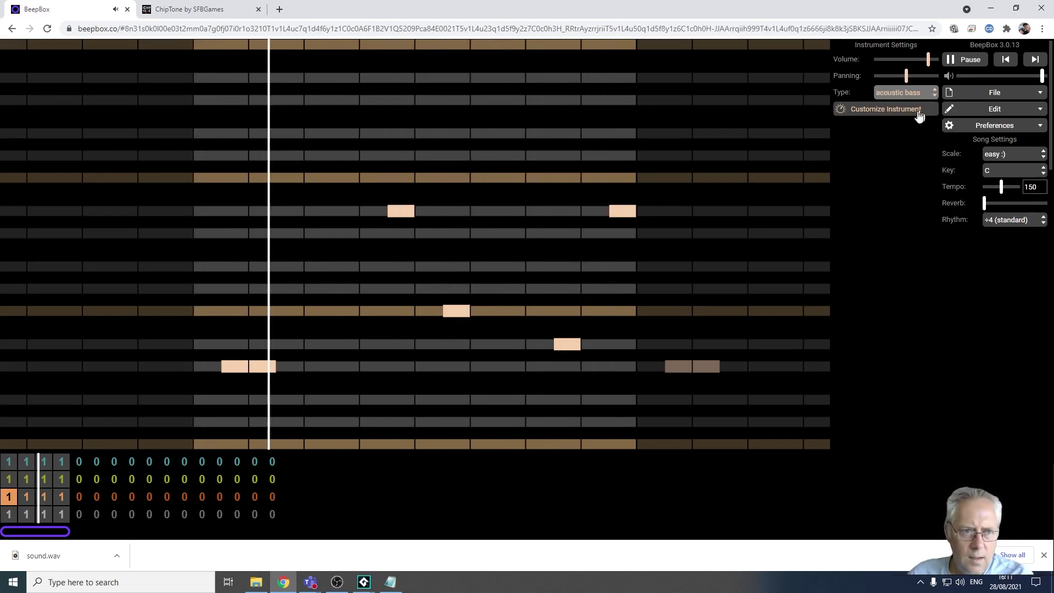
{"action": "left_click", "coordinate": [935, 98]}
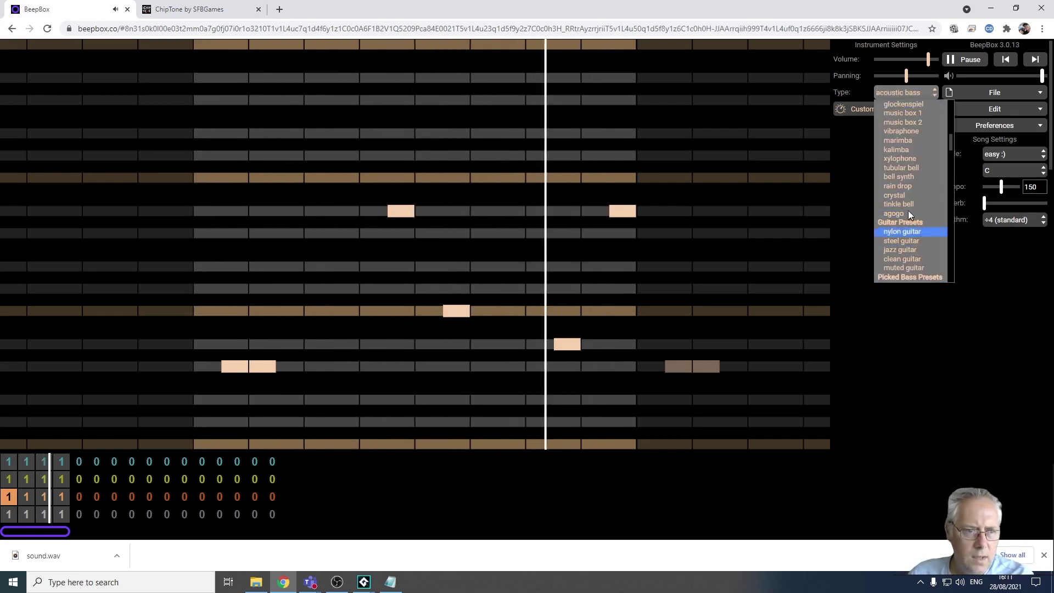
{"action": "left_click", "coordinate": [864, 178]}
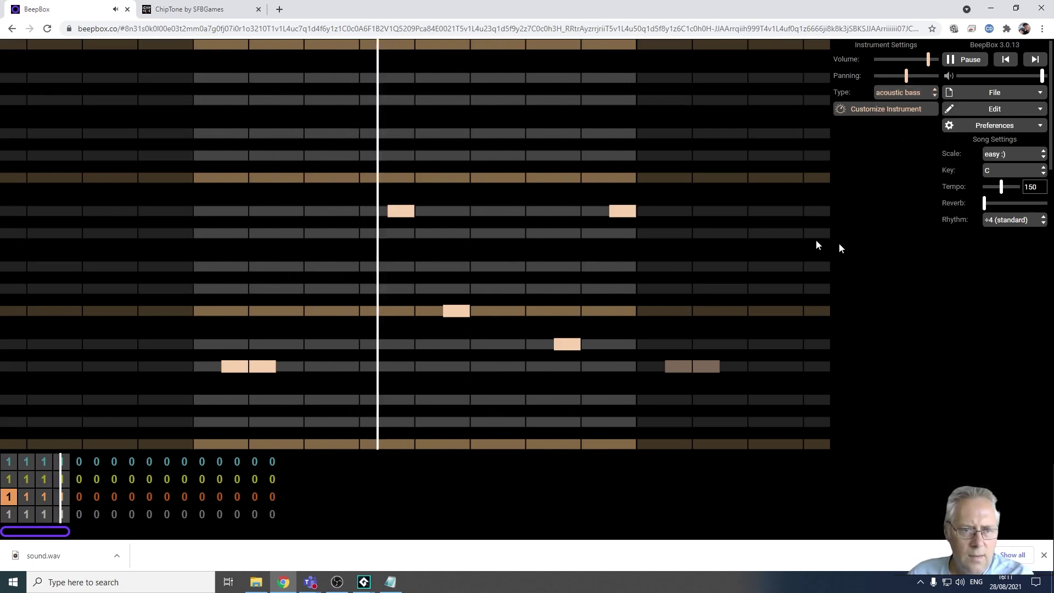
Set the yellow channel's instrument to FM twang
{"action": "left_click", "coordinate": [8, 479]}
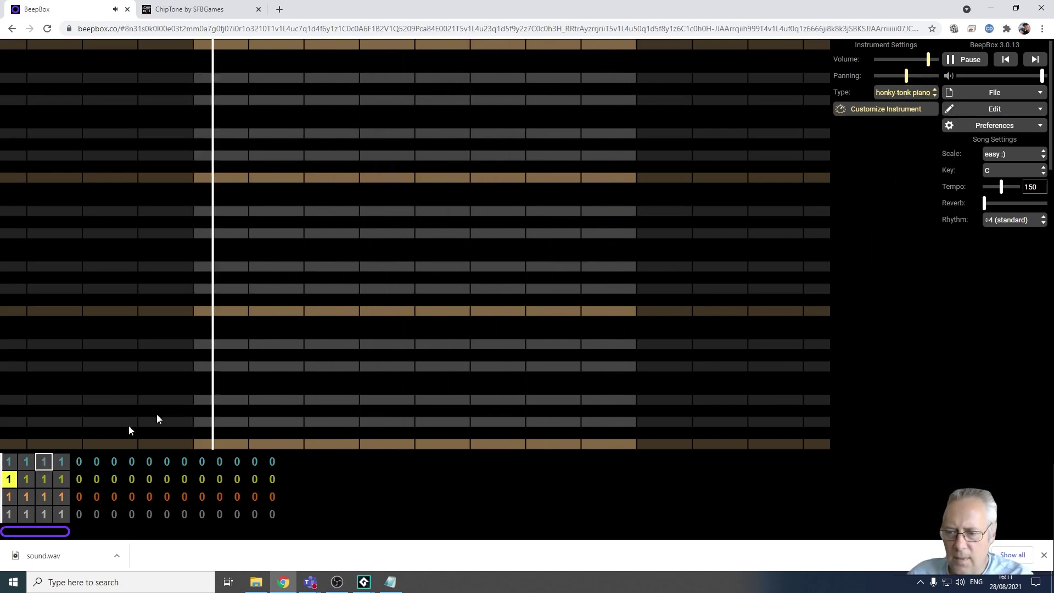
{"action": "left_click", "coordinate": [932, 97]}
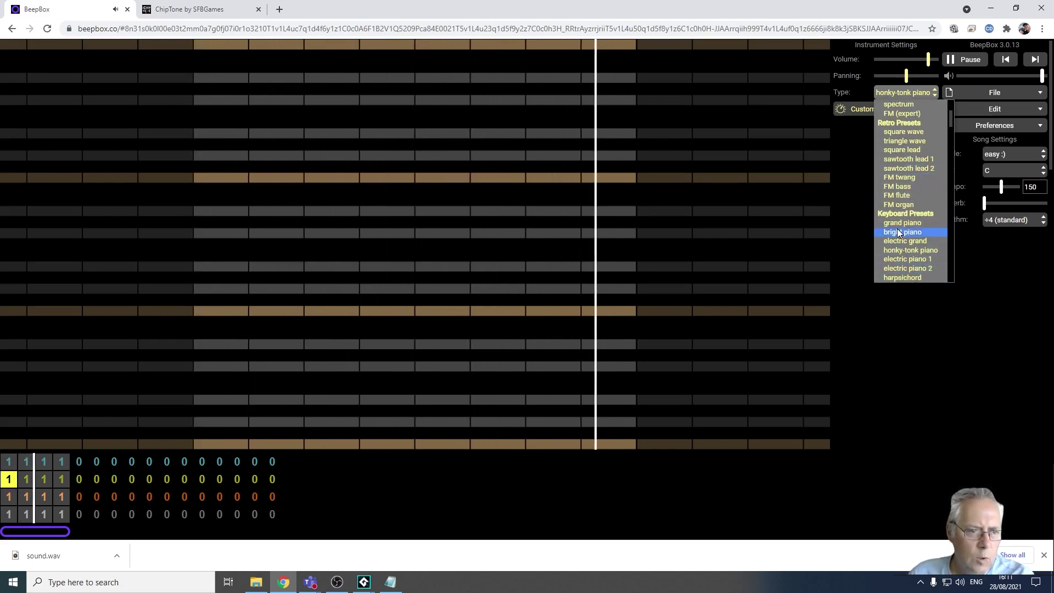
{"action": "left_click", "coordinate": [911, 179]}
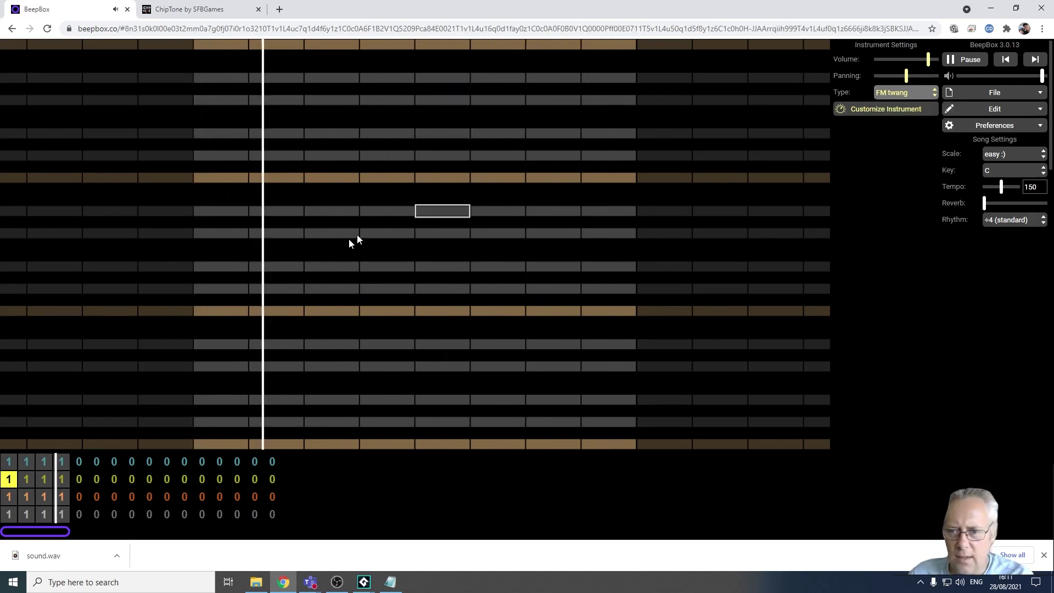
Add one-beat notes on beat 3 in the twelfth row up, beat 6 in the fourth, and beats 6 and 7 in the thirteenth
{"action": "left_click", "coordinate": [343, 154]}
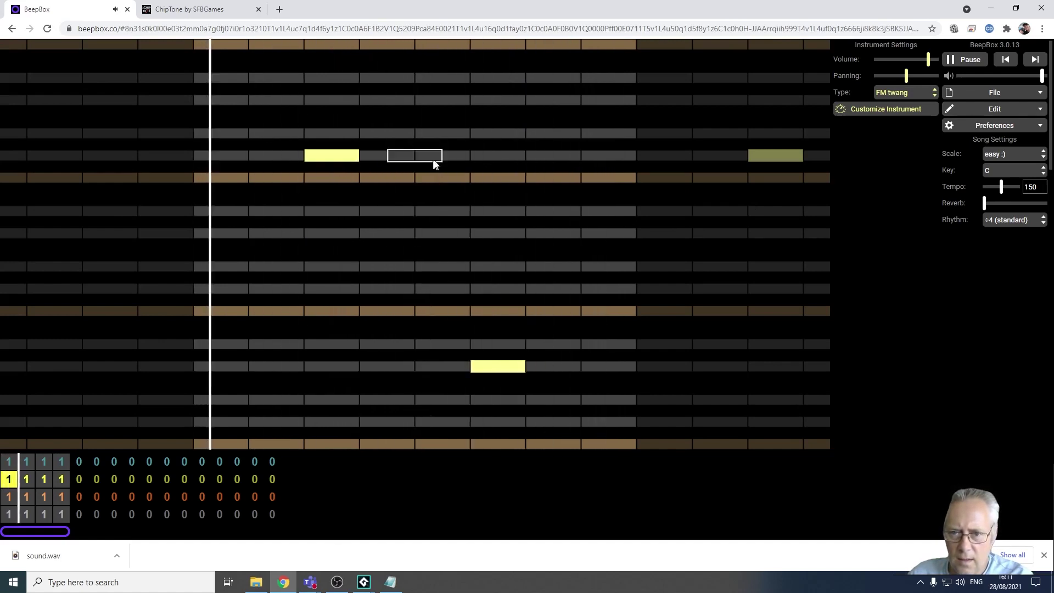
{"action": "left_click", "coordinate": [483, 136]}
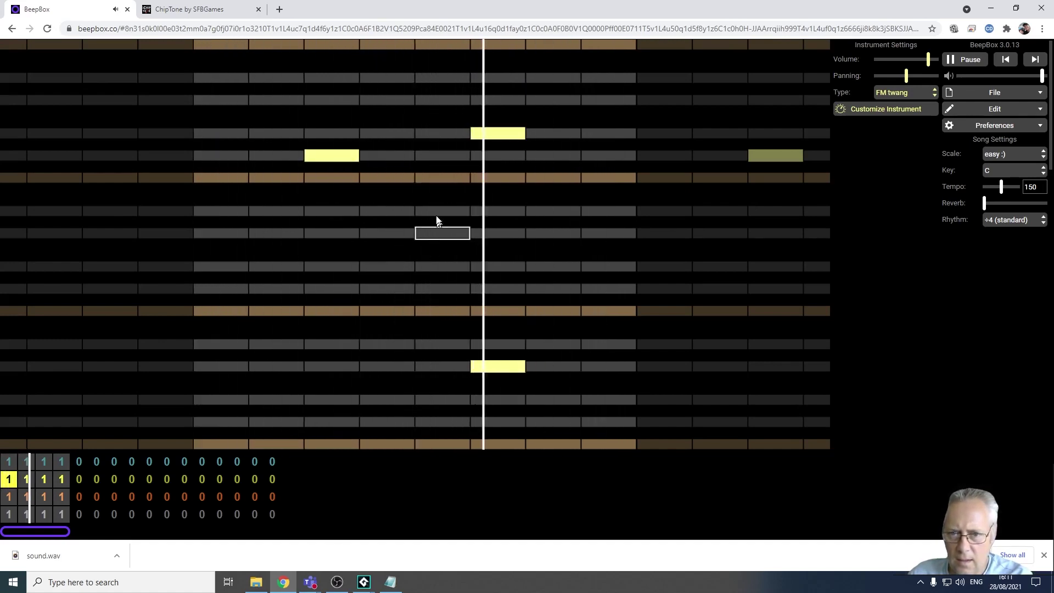
{"action": "left_click", "coordinate": [560, 143]}
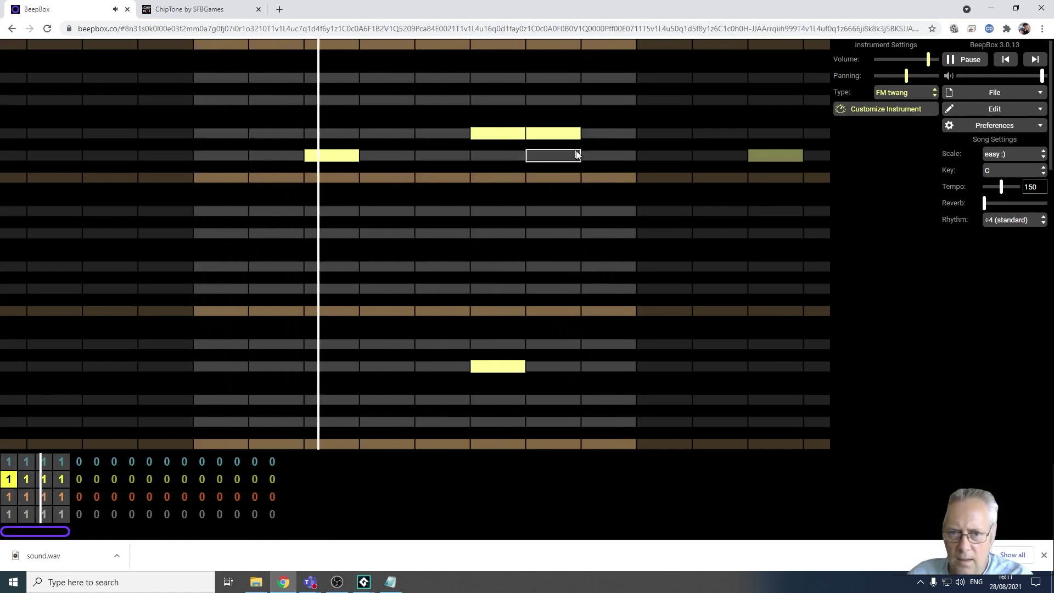
Add one-beat notes on beat 8 in the twelfth row up, beat 1 in the eleventh, and beat 5 in the sixth
{"action": "left_click", "coordinate": [596, 156]}
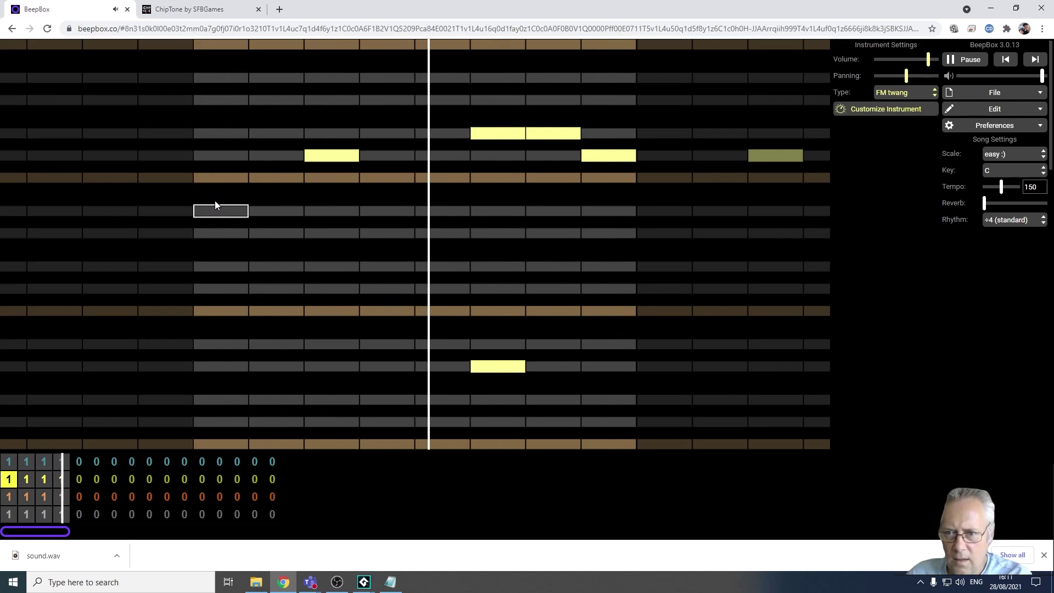
{"action": "left_click", "coordinate": [218, 179]}
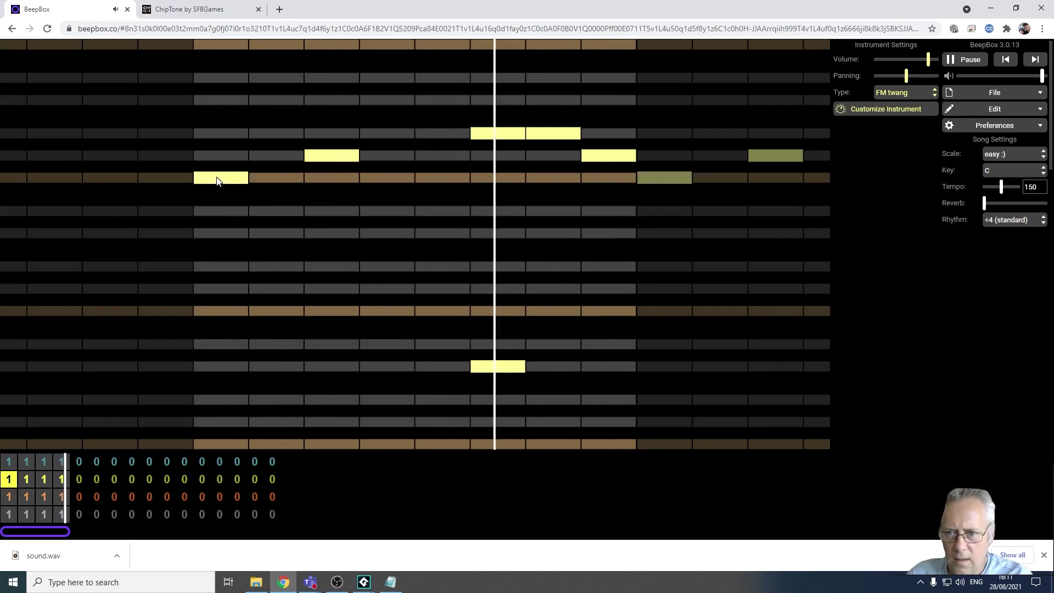
{"action": "left_click", "coordinate": [447, 316]}
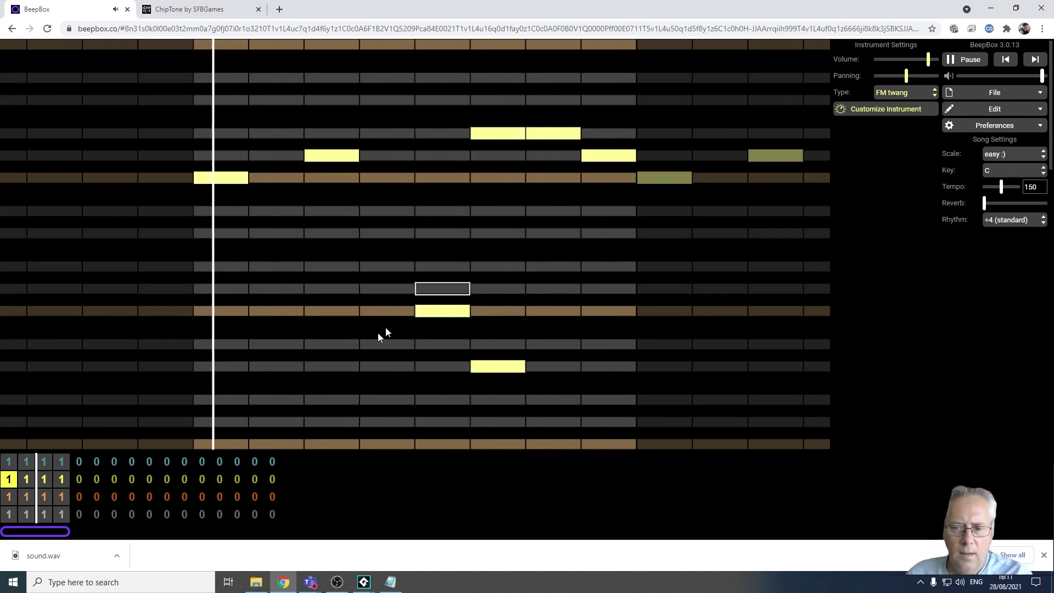
Set the cyan channel's instrument to brass section
{"action": "left_click", "coordinate": [9, 462]}
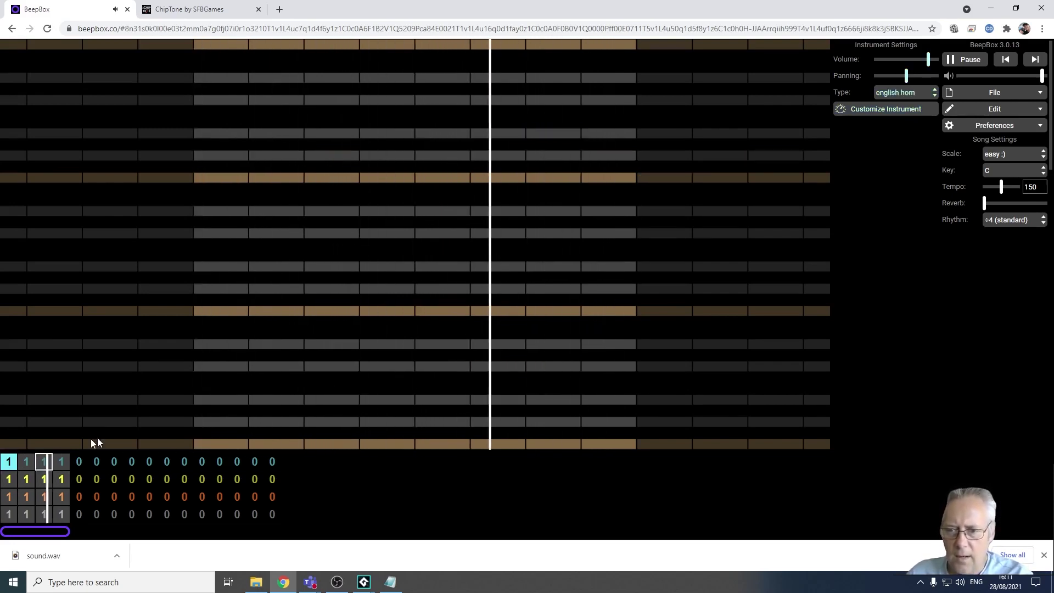
{"action": "left_click", "coordinate": [929, 94]}
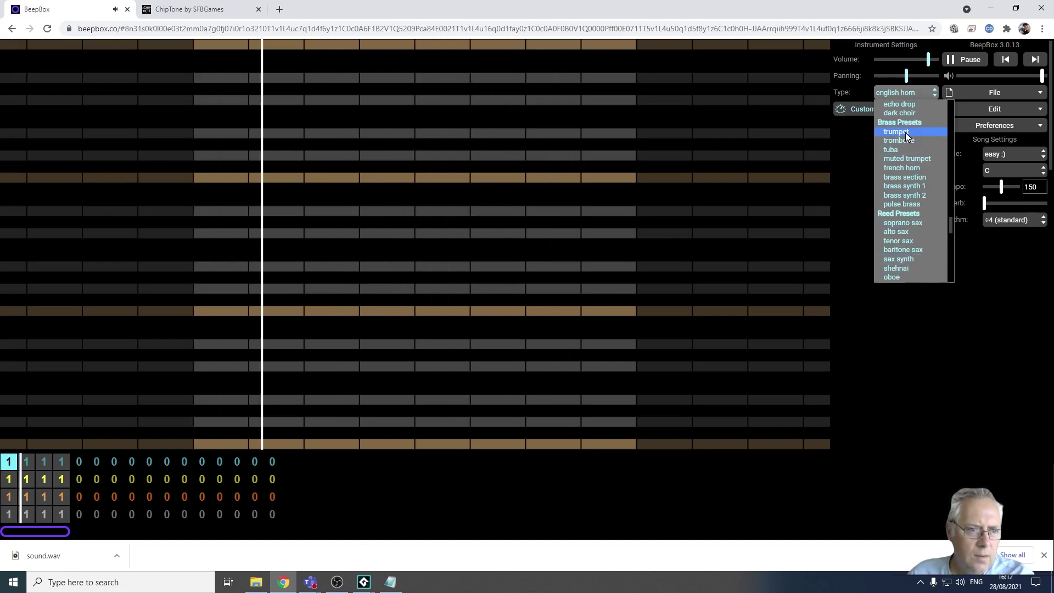
{"action": "left_click", "coordinate": [913, 179]}
Draw two two-beat notes: beats 1–2 bending from the fifth row up to the eighth, and beats 3–4 bending from the eighth down to the sixth
{"action": "left_click", "coordinate": [235, 344]}
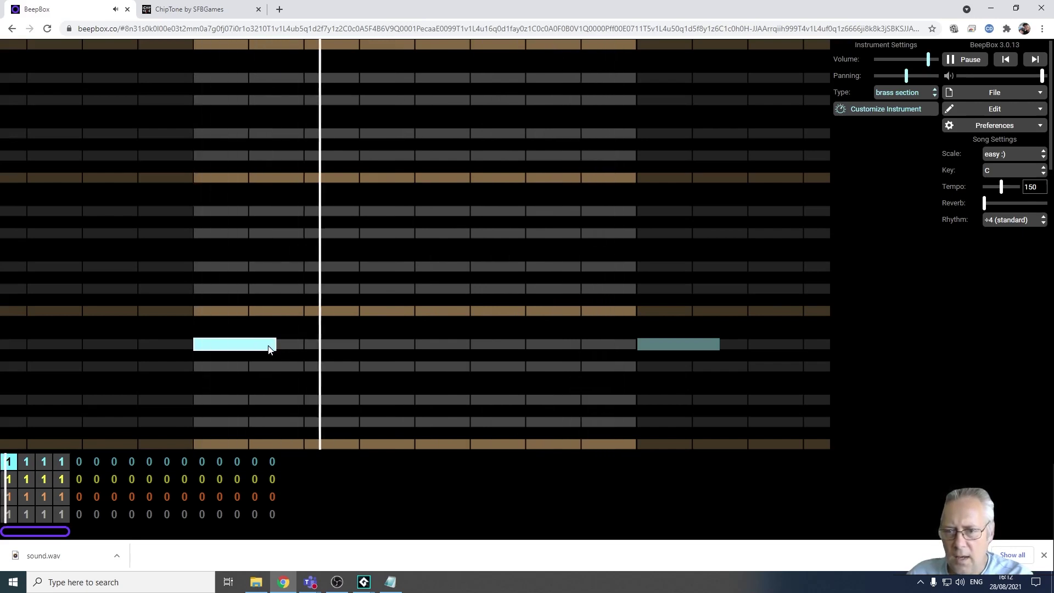
{"action": "left_click_drag", "start_coordinate": [272, 346], "coordinate": [301, 261]}
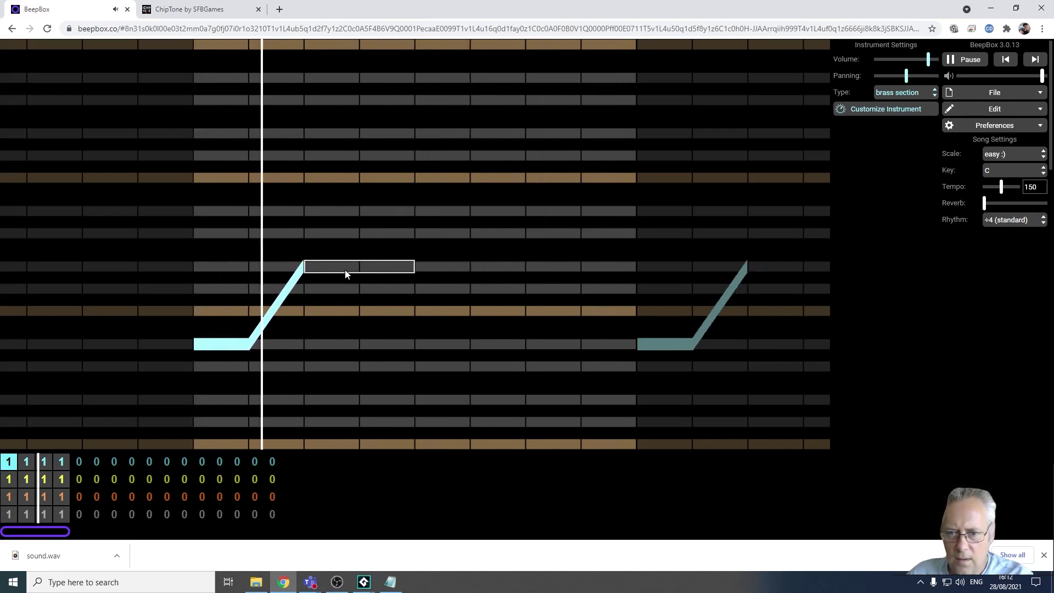
{"action": "left_click", "coordinate": [318, 267]}
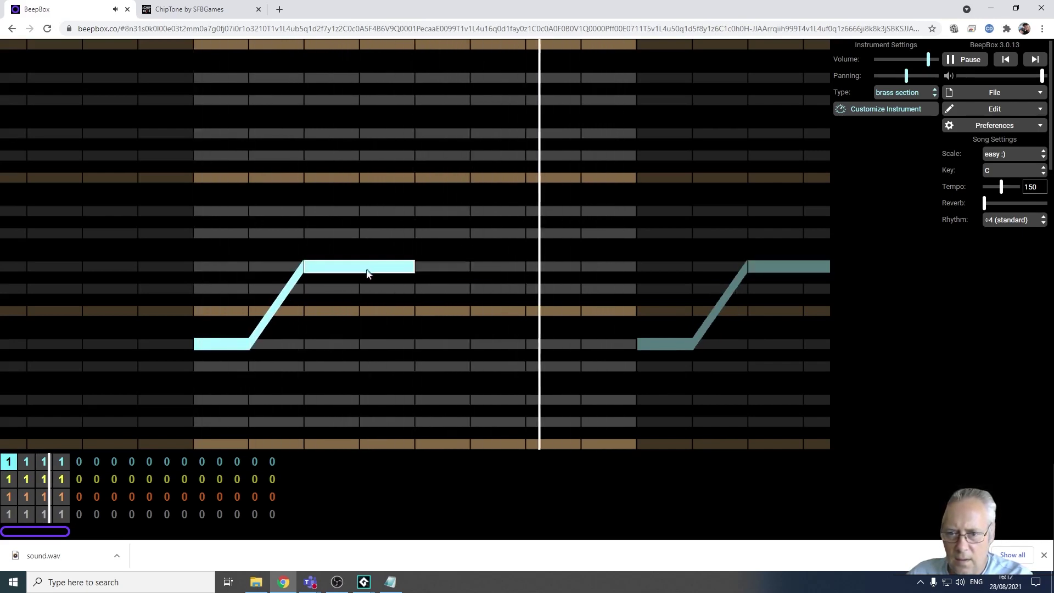
{"action": "left_click_drag", "start_coordinate": [410, 265], "coordinate": [410, 313]}
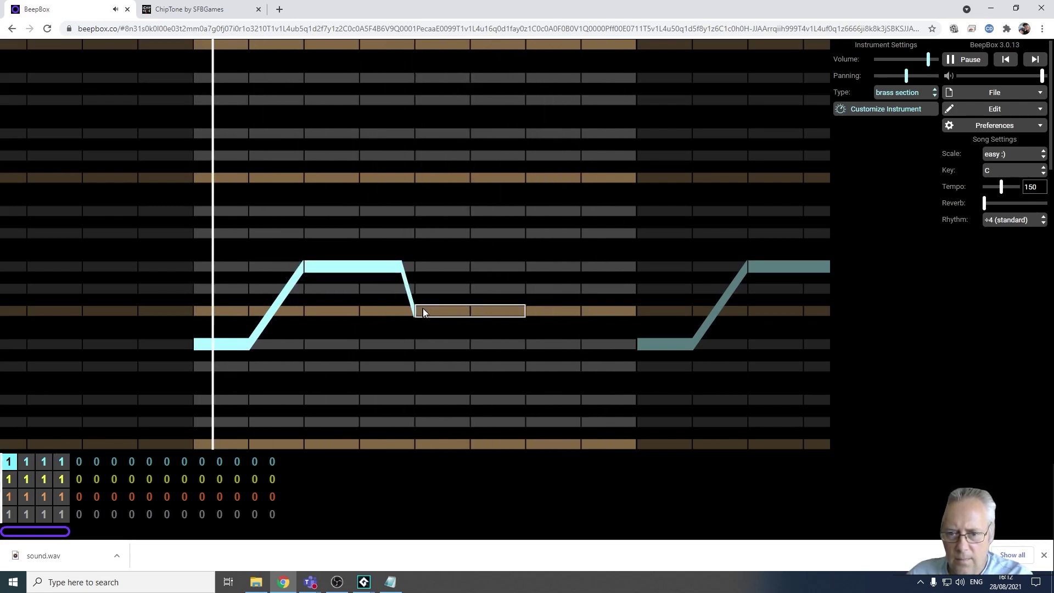
Add sixth-row notes on beats 5–6 and from beat 7 to mid-beat 8, bending the last up to the eighth row from beat 8
{"action": "left_click", "coordinate": [449, 312]}
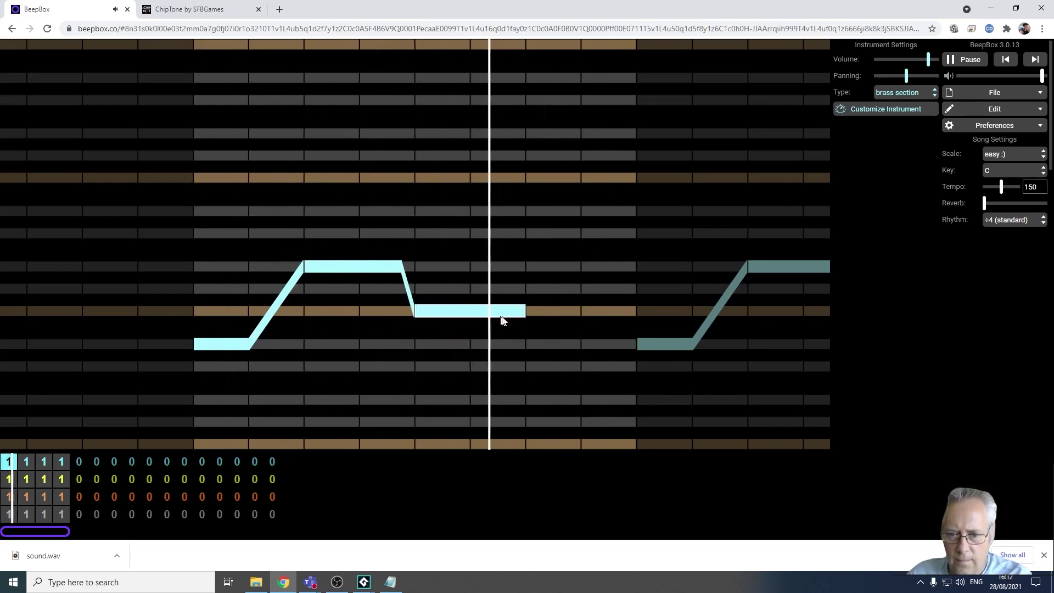
{"action": "left_click", "coordinate": [549, 312]}
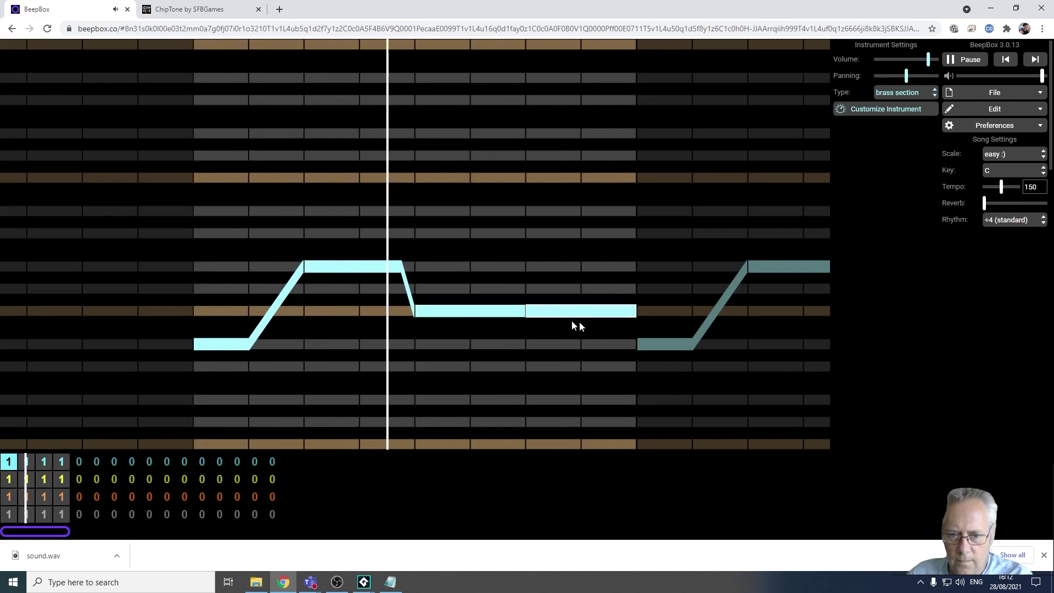
{"action": "left_click", "coordinate": [626, 312]}
{"action": "left_click", "coordinate": [627, 311]}
{"action": "left_click_drag", "start_coordinate": [605, 311], "coordinate": [605, 277]}
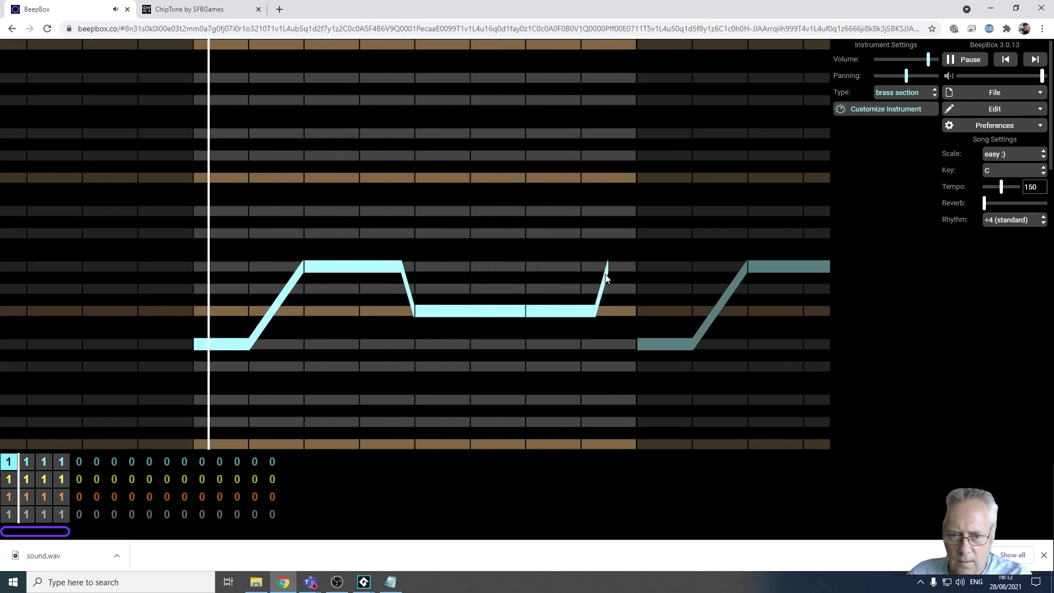
{"action": "left_click_drag", "start_coordinate": [592, 313], "coordinate": [577, 313]}
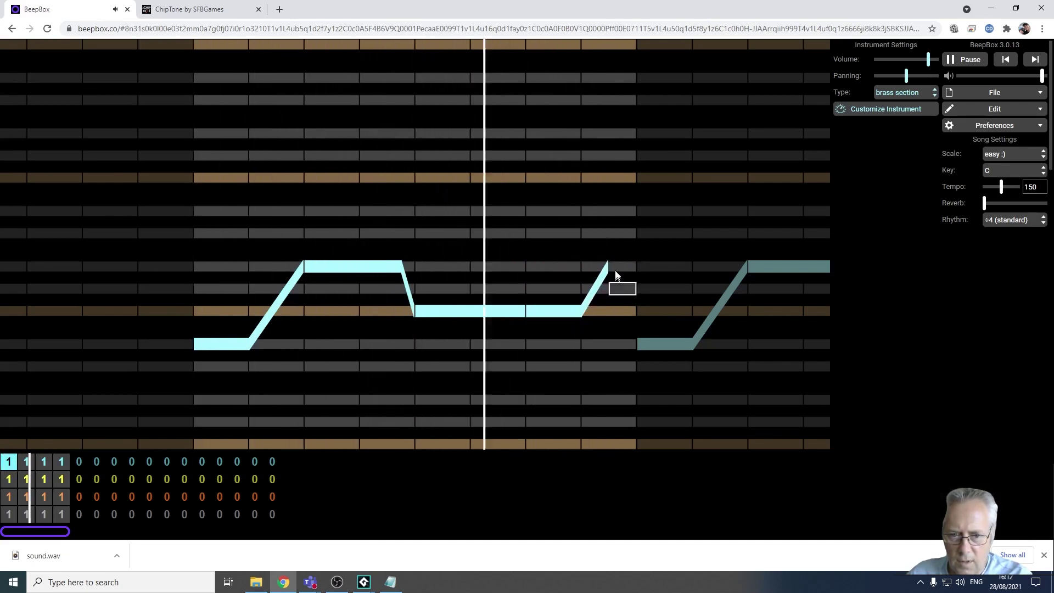
Reshape the brass notes on beats 7–8 to bend from the sixth row up to the eighth at beat 8, then down to the seventh
{"action": "left_click_drag", "start_coordinate": [590, 273], "coordinate": [583, 272]}
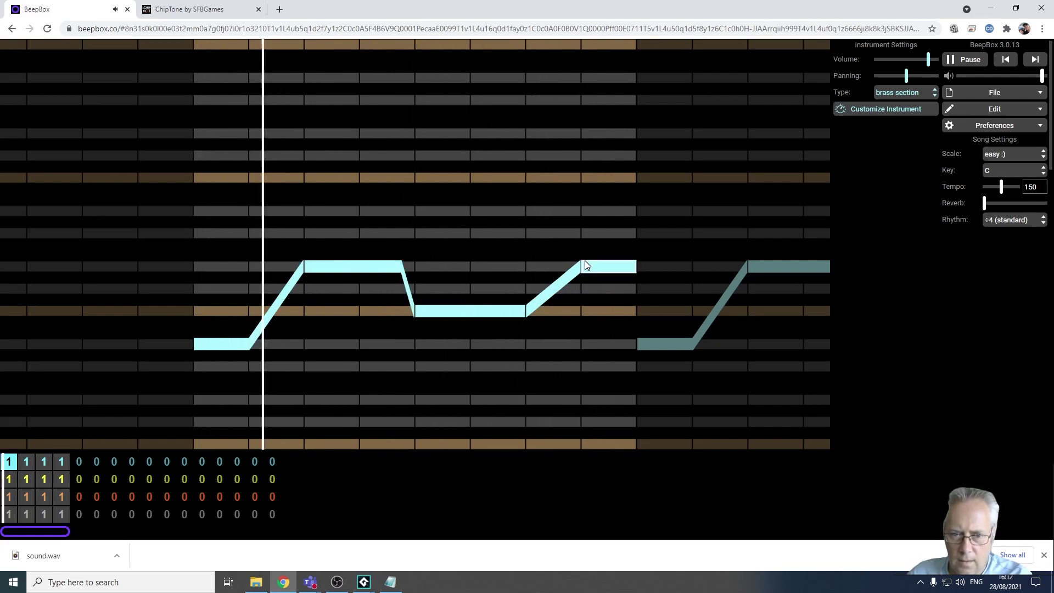
{"action": "left_click_drag", "start_coordinate": [584, 269], "coordinate": [586, 288]}
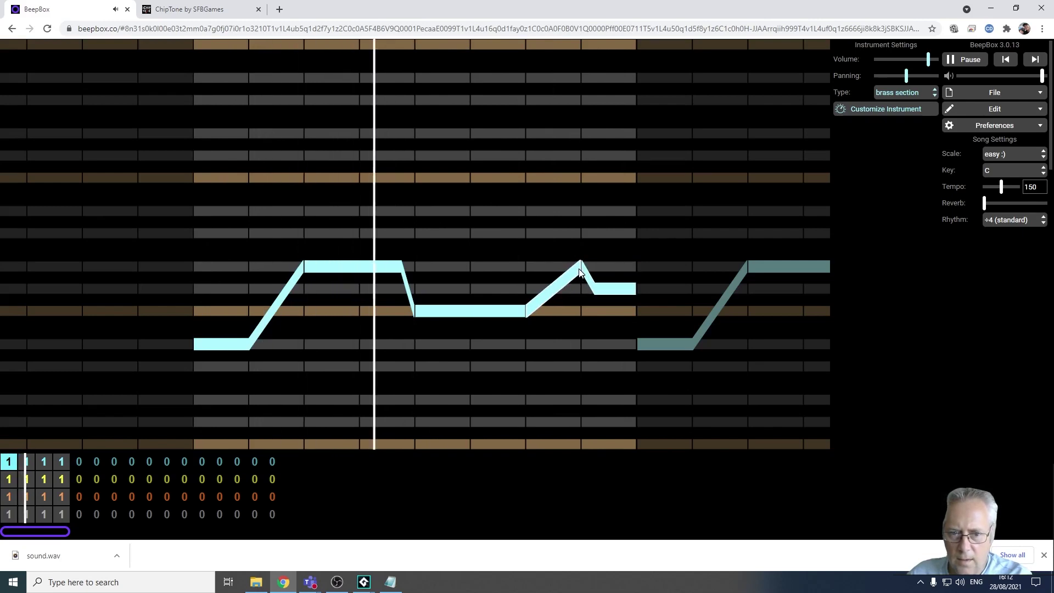
{"action": "left_click_drag", "start_coordinate": [582, 269], "coordinate": [580, 291]}
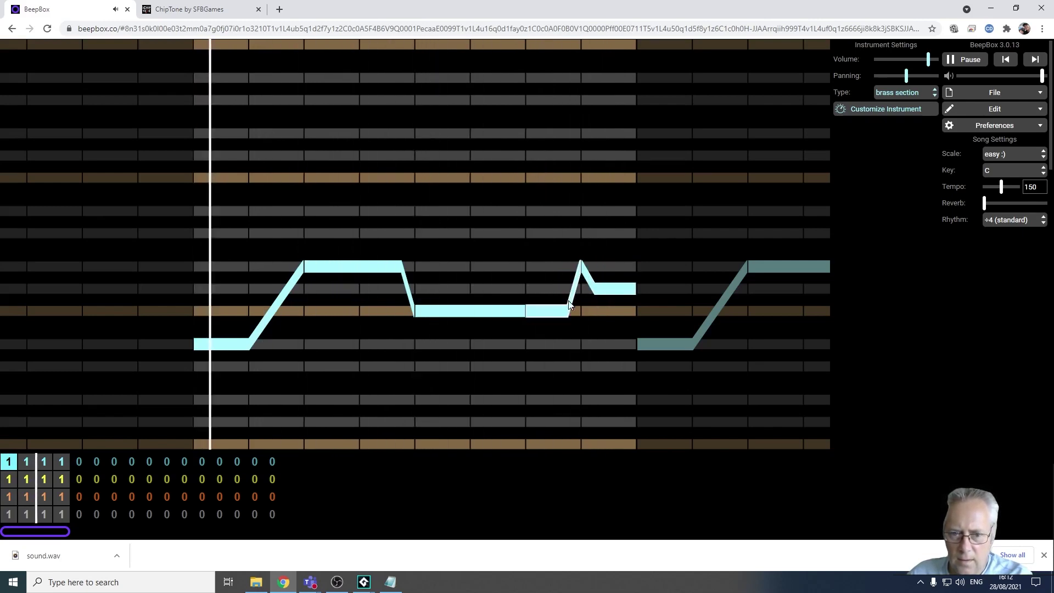
{"action": "left_click_drag", "start_coordinate": [565, 301], "coordinate": [549, 290]}
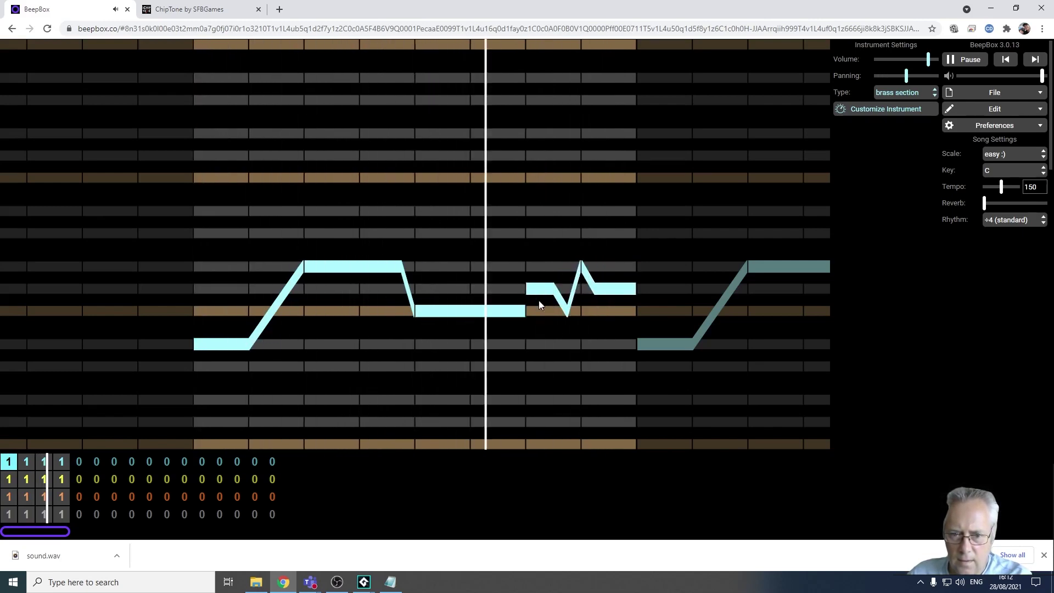
{"action": "mouse_move", "coordinate": [549, 291]}
{"action": "left_mouse_down"}
{"action": "mouse_move", "coordinate": [541, 308]}
{"action": "mouse_move", "coordinate": [566, 284]}
{"action": "mouse_move", "coordinate": [566, 303]}
{"action": "left_mouse_up"}
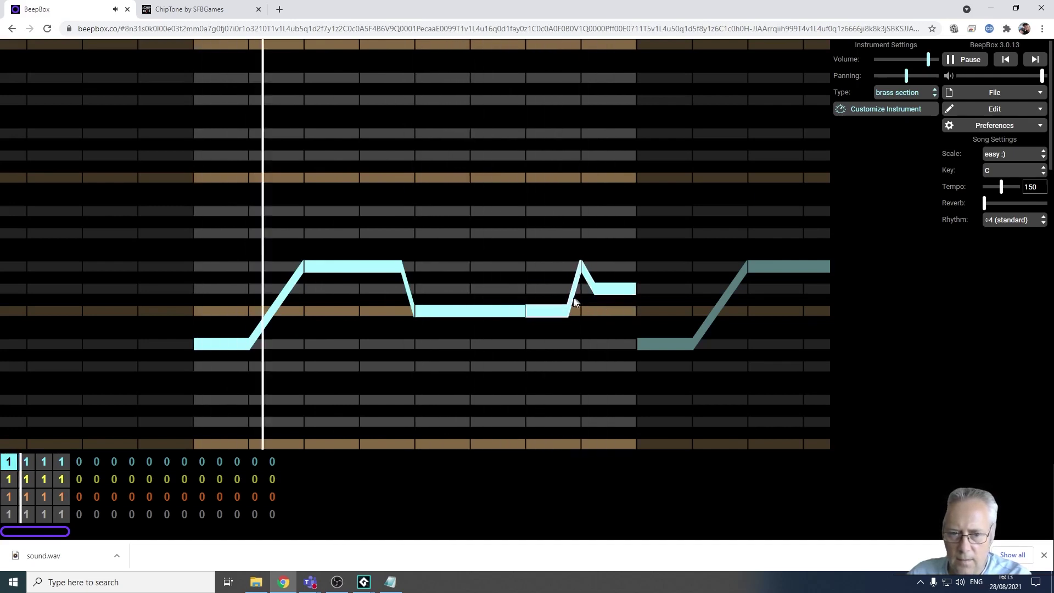
{"action": "left_click_drag", "start_coordinate": [568, 300], "coordinate": [541, 314]}
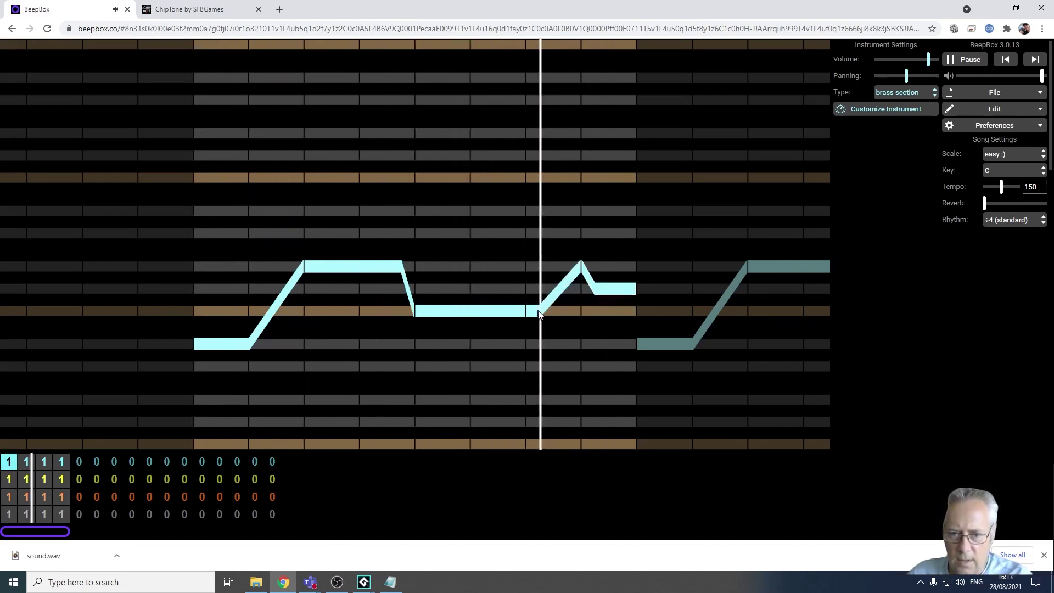
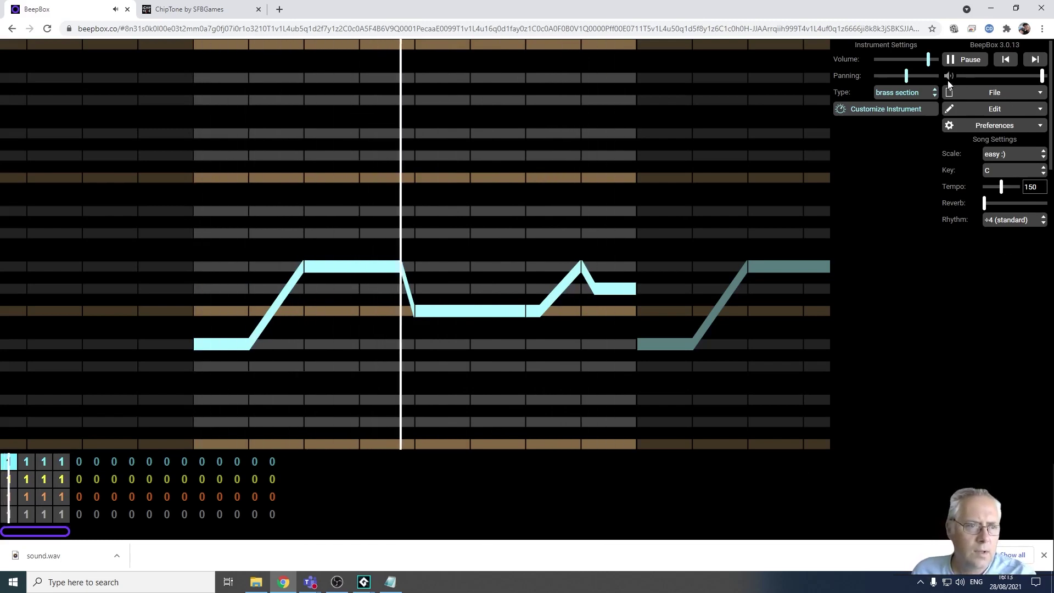
Stop playback and export the song as an .mp3 file named Backing Track, with the outro excluded
{"action": "left_click", "coordinate": [965, 60]}
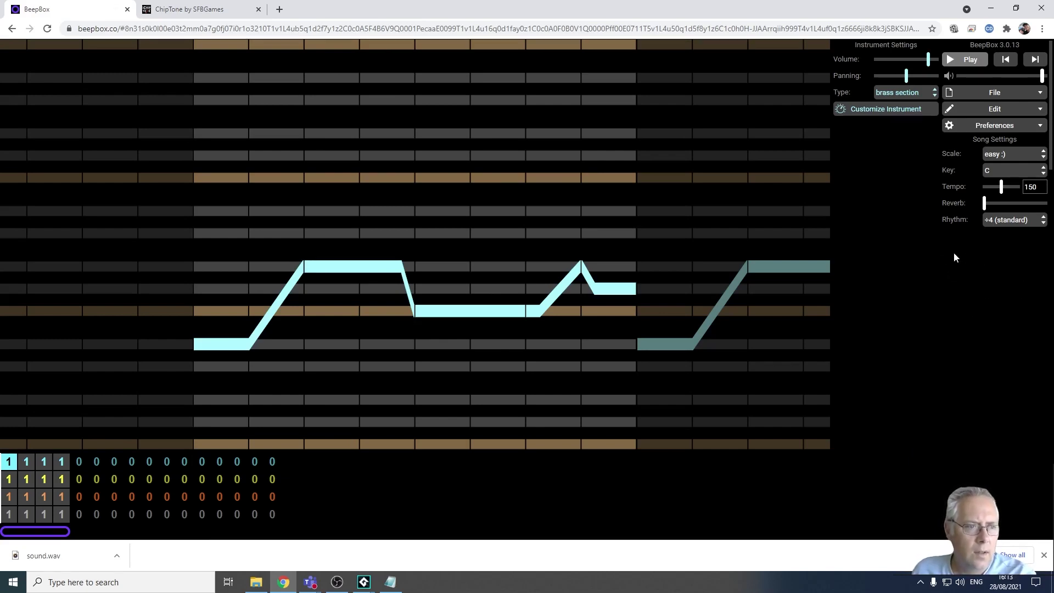
{"action": "left_click", "coordinate": [1013, 93]}
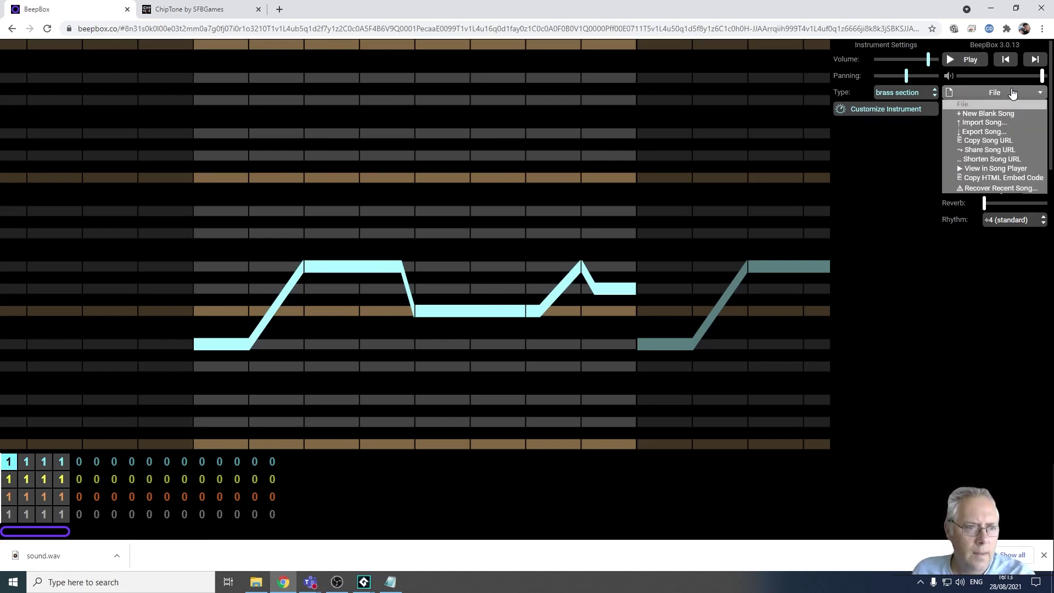
{"action": "left_click", "coordinate": [994, 136]}
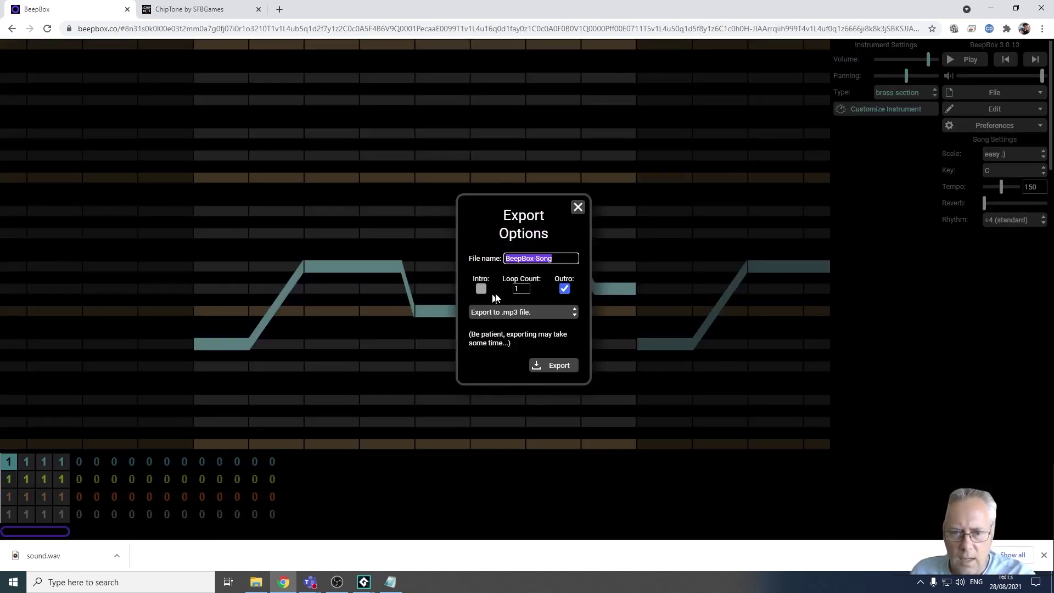
{"action": "left_click", "coordinate": [565, 289]}
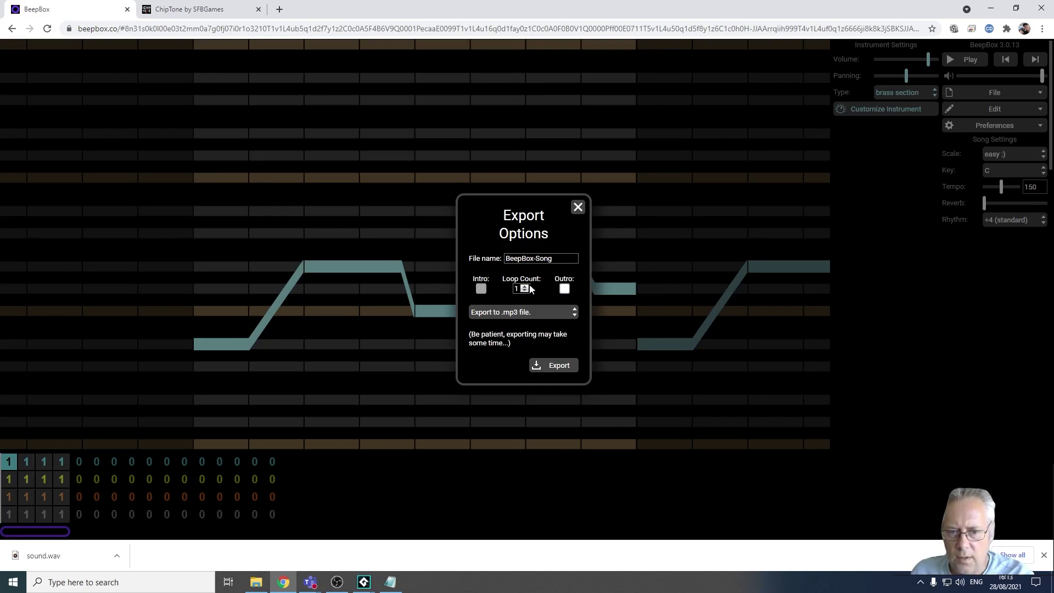
{"action": "triple_click", "coordinate": [551, 258]}
{"action": "mouse_move", "coordinate": [550, 258]}
{"action": "left_mouse_down"}
{"action": "mouse_move", "coordinate": [510, 253]}
{"action": "mouse_move", "coordinate": [555, 259]}
{"action": "left_mouse_up"}
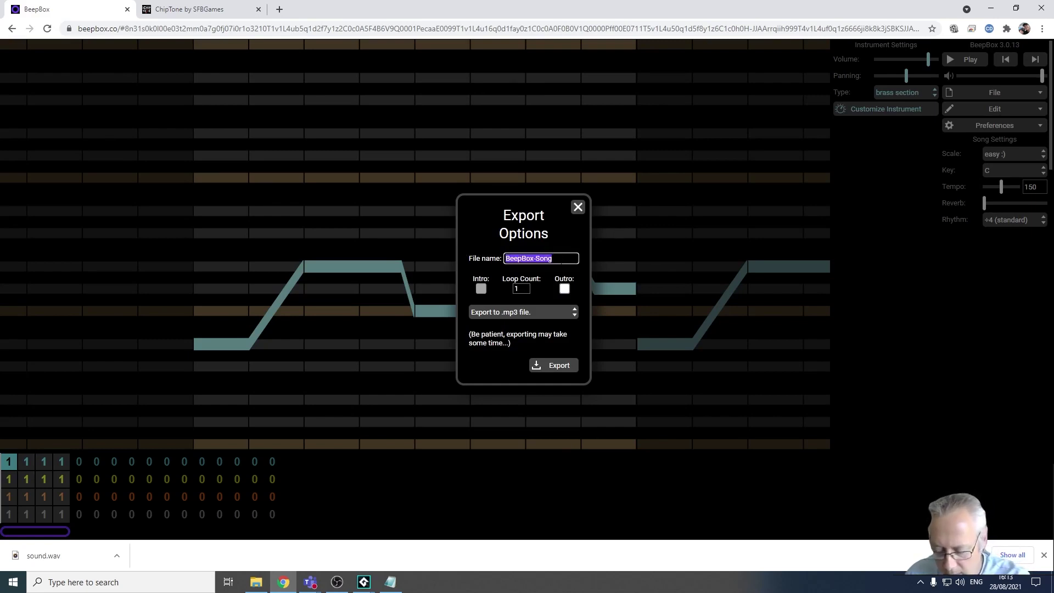
{"action": "type", "text": "Backing Track"}
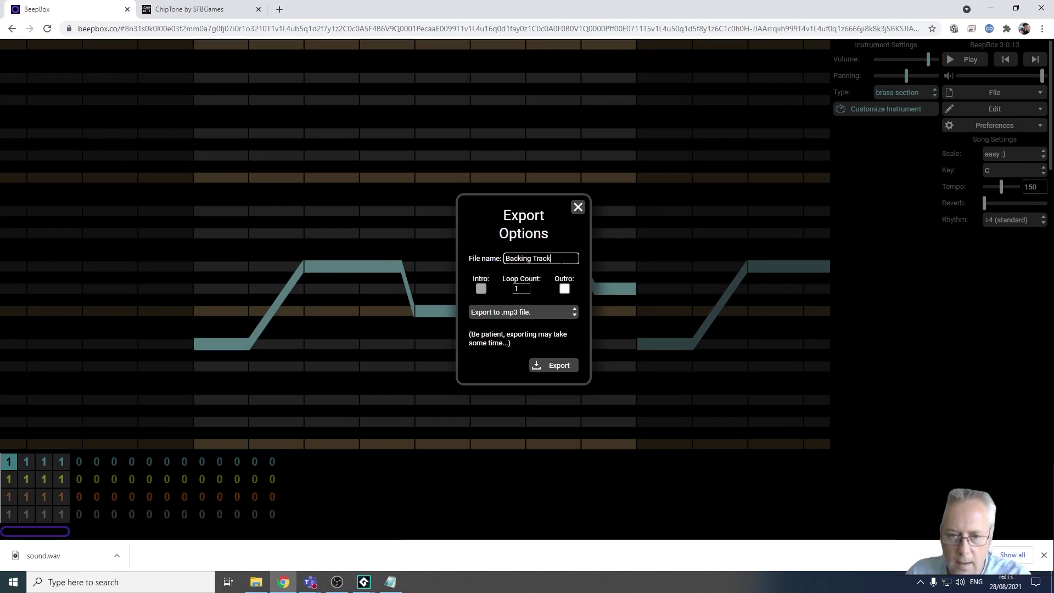
{"action": "left_click", "coordinate": [558, 367]}
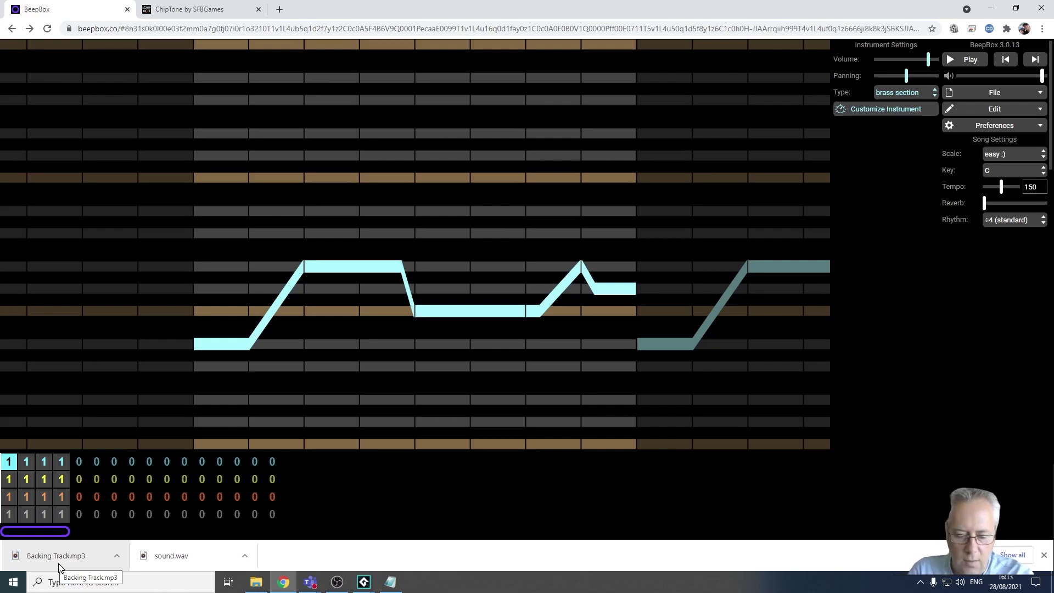
Open the downloaded Backing Track.mp3 to listen to it, and close the music player and the downloads bar
{"action": "key", "text": "Page_Down"}
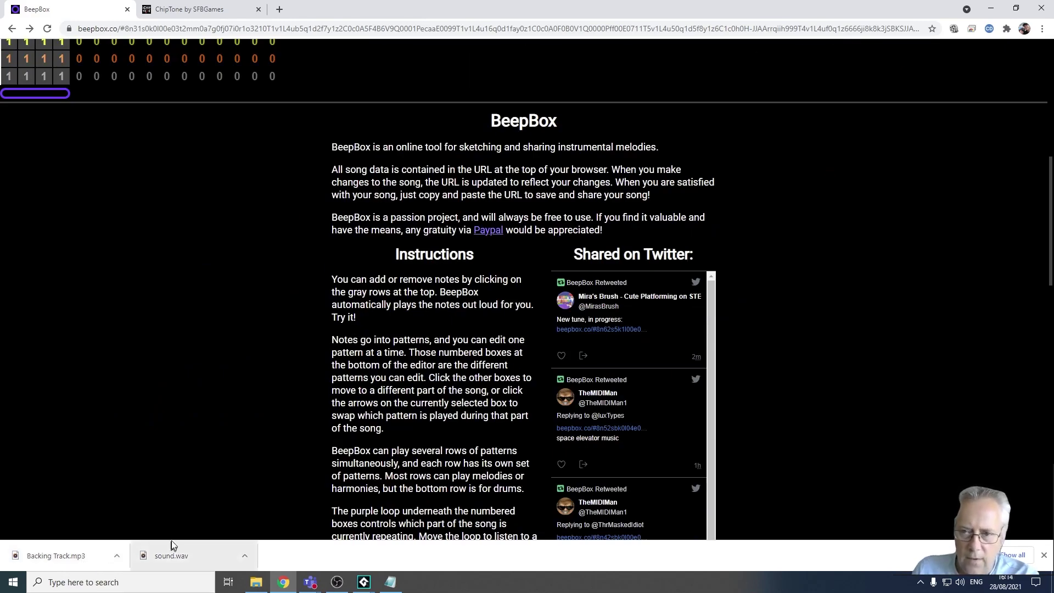
{"action": "key", "text": "Page_Up"}
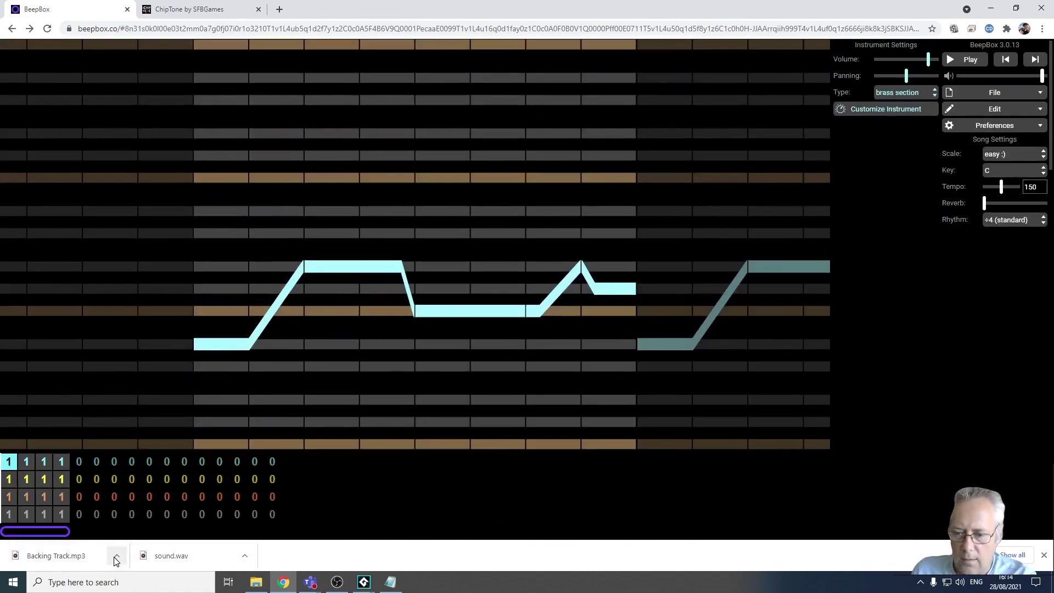
{"action": "left_click", "coordinate": [116, 556]}
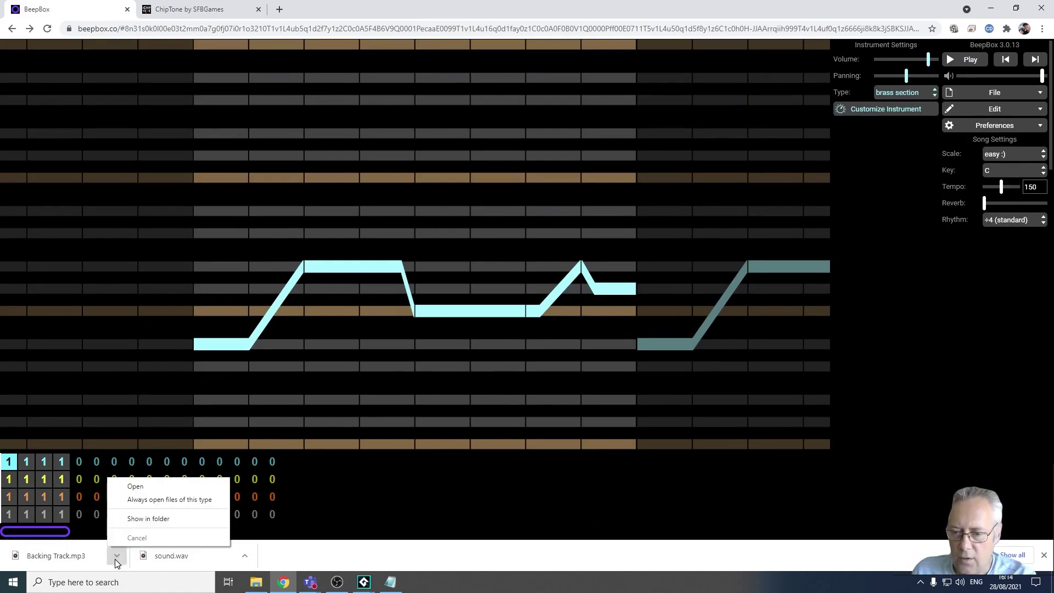
{"action": "left_click", "coordinate": [158, 490]}
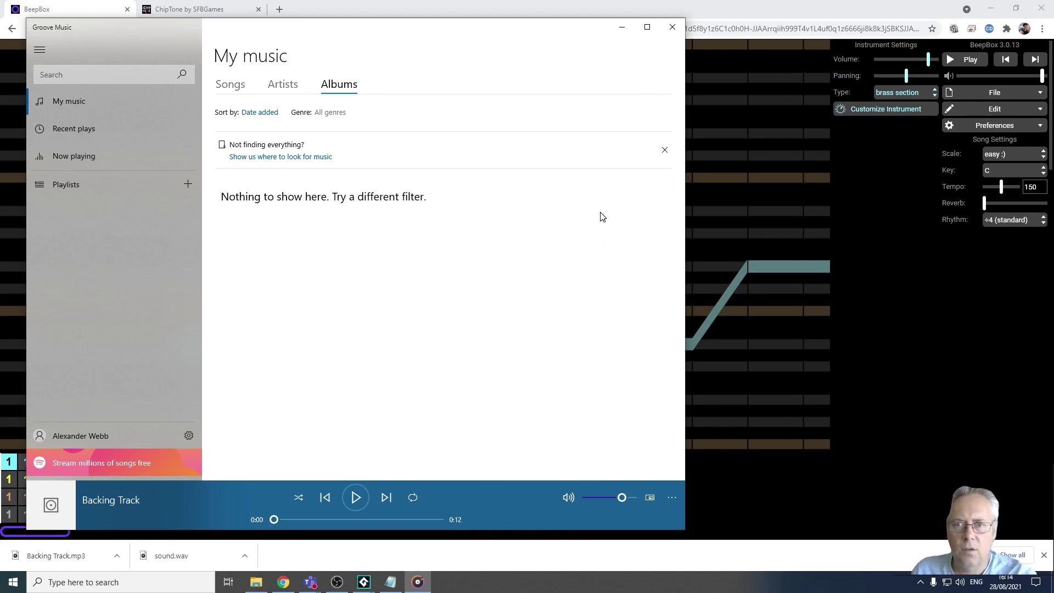
{"action": "left_click", "coordinate": [672, 29]}
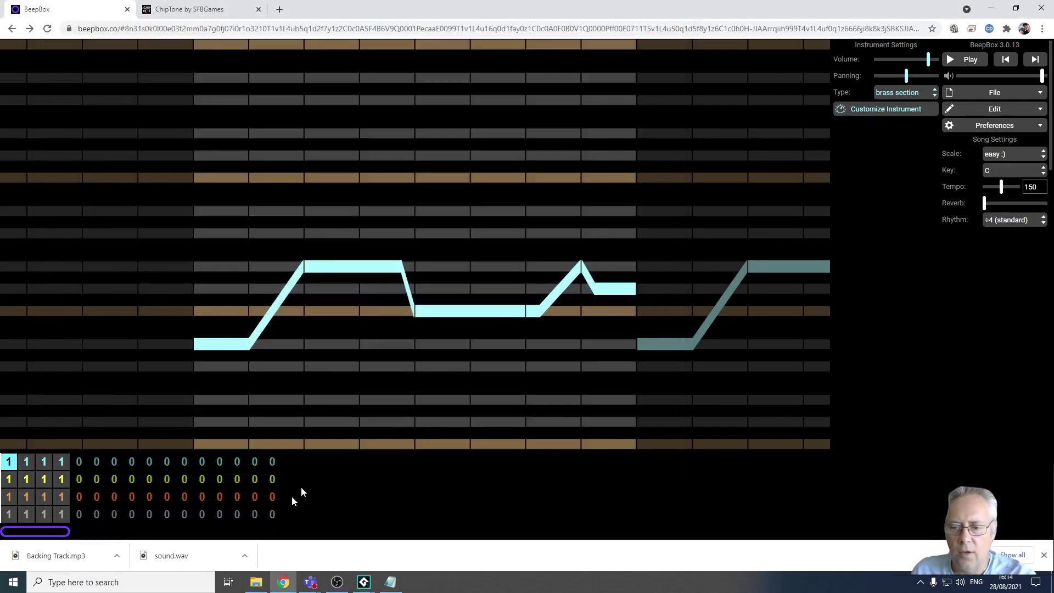
{"action": "left_click", "coordinate": [1043, 554]}
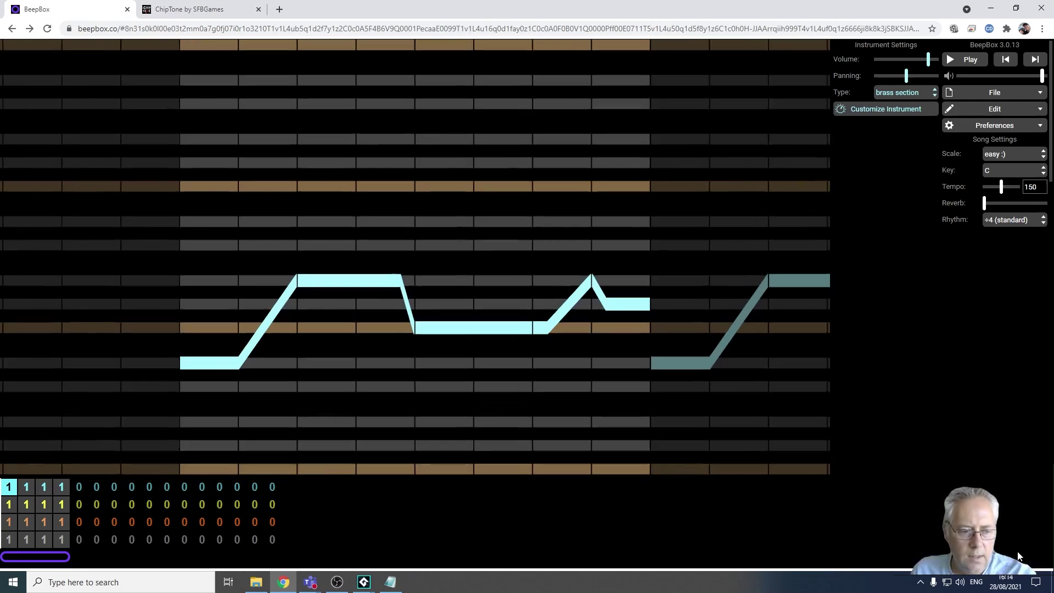
Switch to ChipTone and audition the Zap, Lose and Hurt generator sounds, trying the Hurt sound at a lower frequency
{"action": "left_click", "coordinate": [200, 9]}
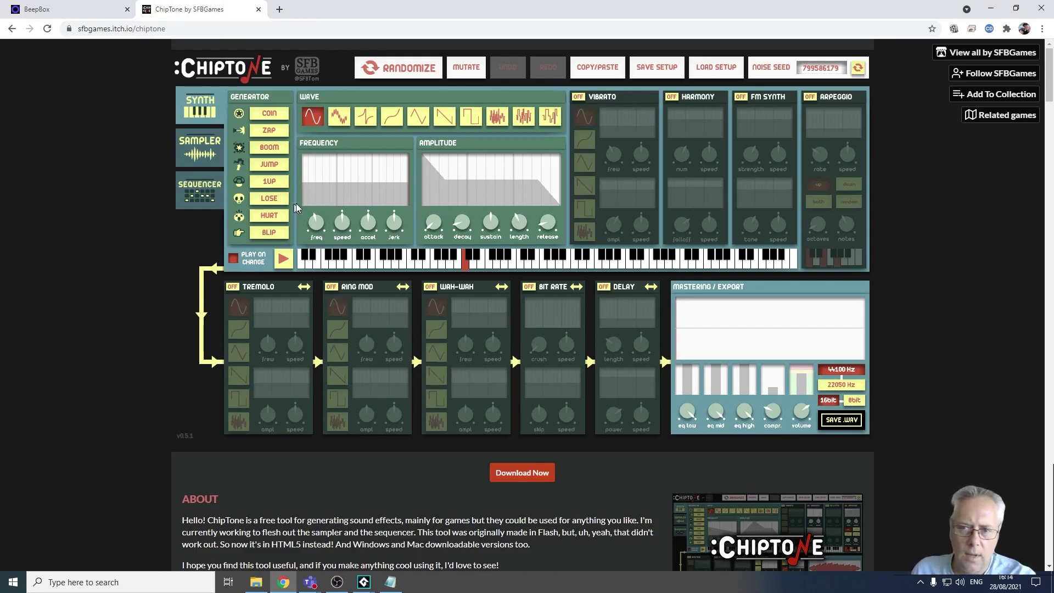
{"action": "left_click", "coordinate": [272, 130]}
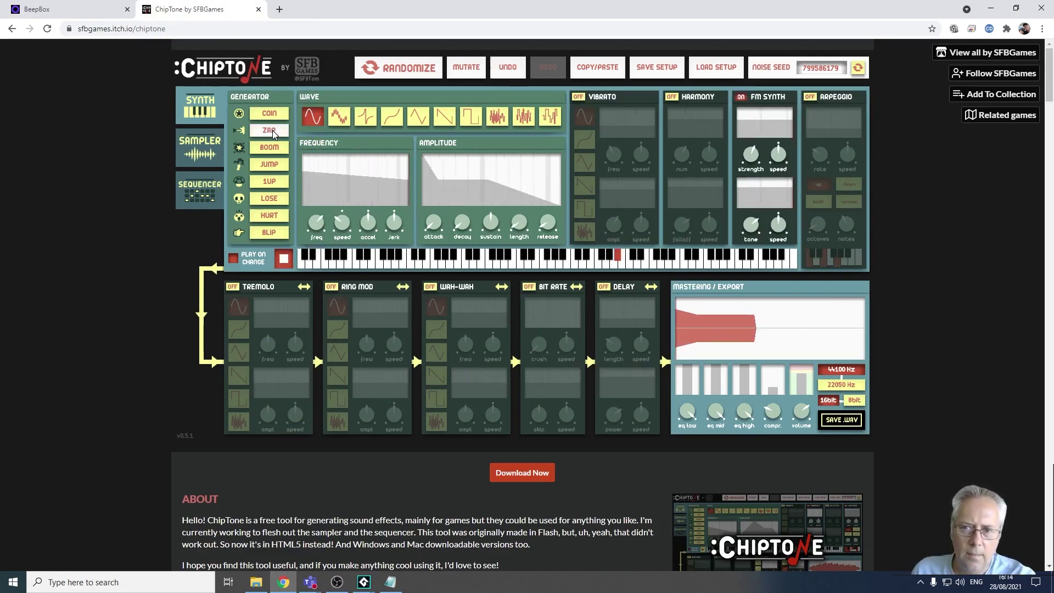
{"action": "left_click", "coordinate": [258, 197]}
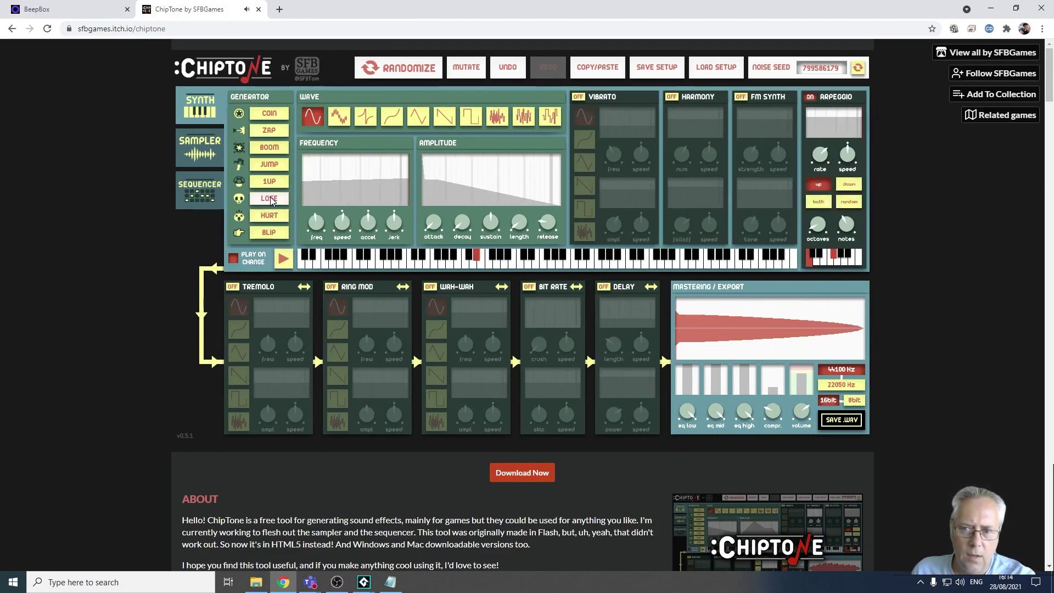
{"action": "left_click", "coordinate": [271, 214]}
{"action": "left_click", "coordinate": [272, 214]}
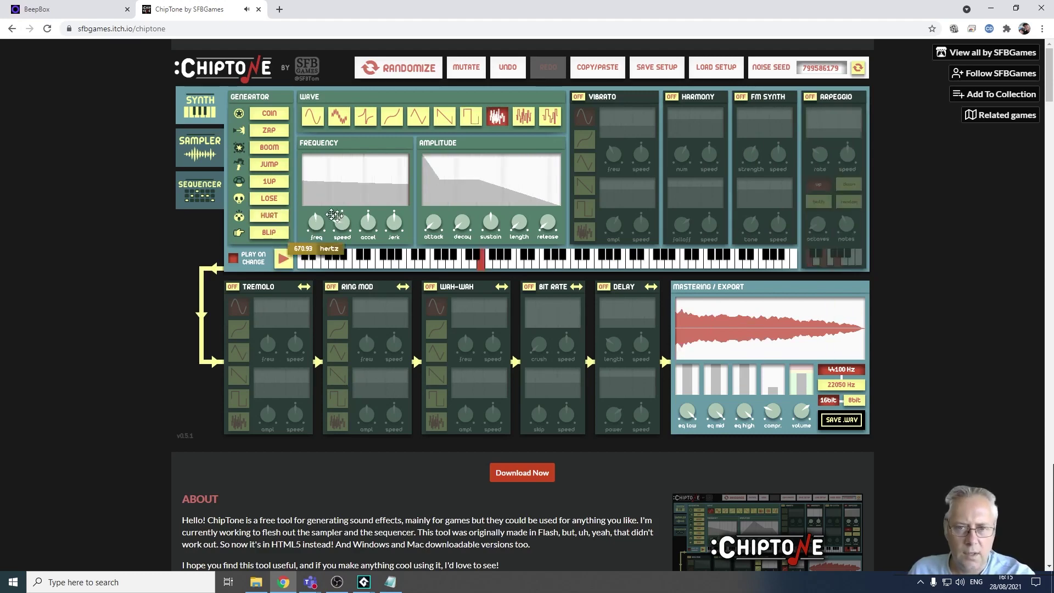
{"action": "left_click_drag", "start_coordinate": [316, 221], "coordinate": [299, 220]}
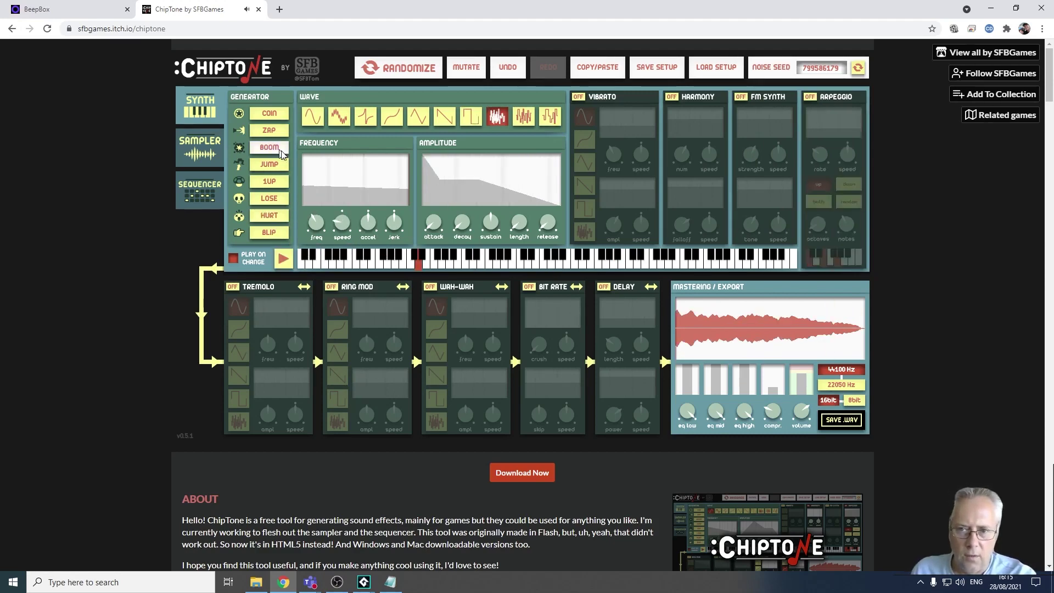
Generate a new Zap sound and audition it at several low and high pitches on the piano keyboard
{"action": "left_click", "coordinate": [270, 132]}
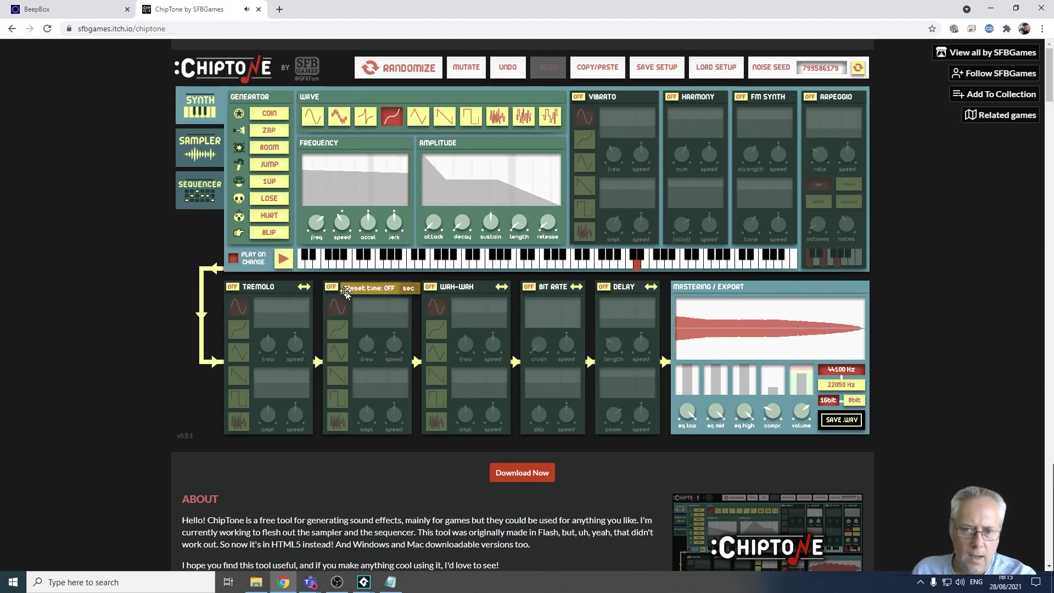
{"action": "left_click", "coordinate": [323, 266]}
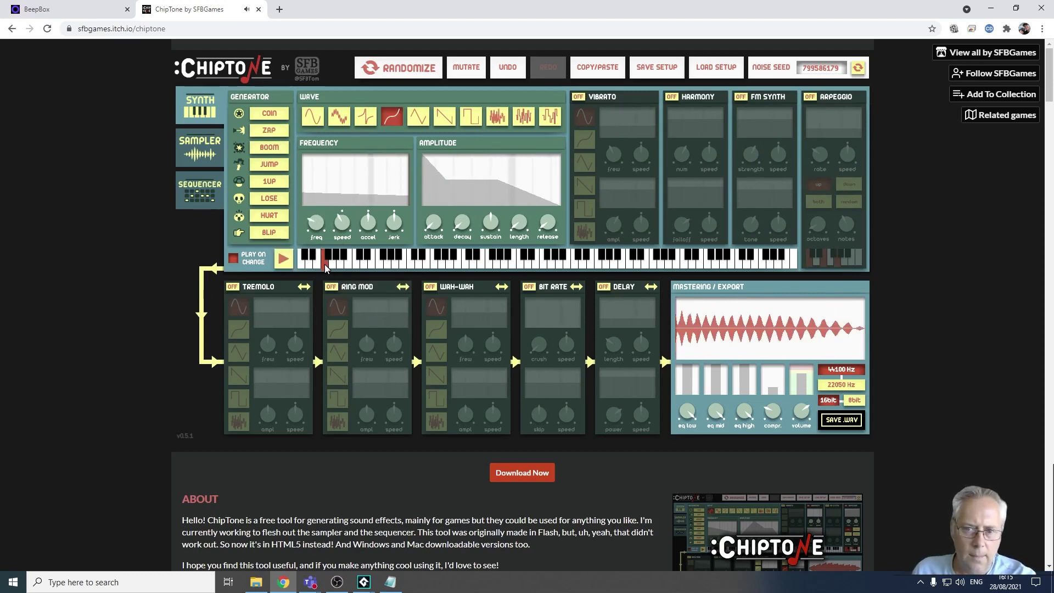
{"action": "left_click", "coordinate": [411, 265]}
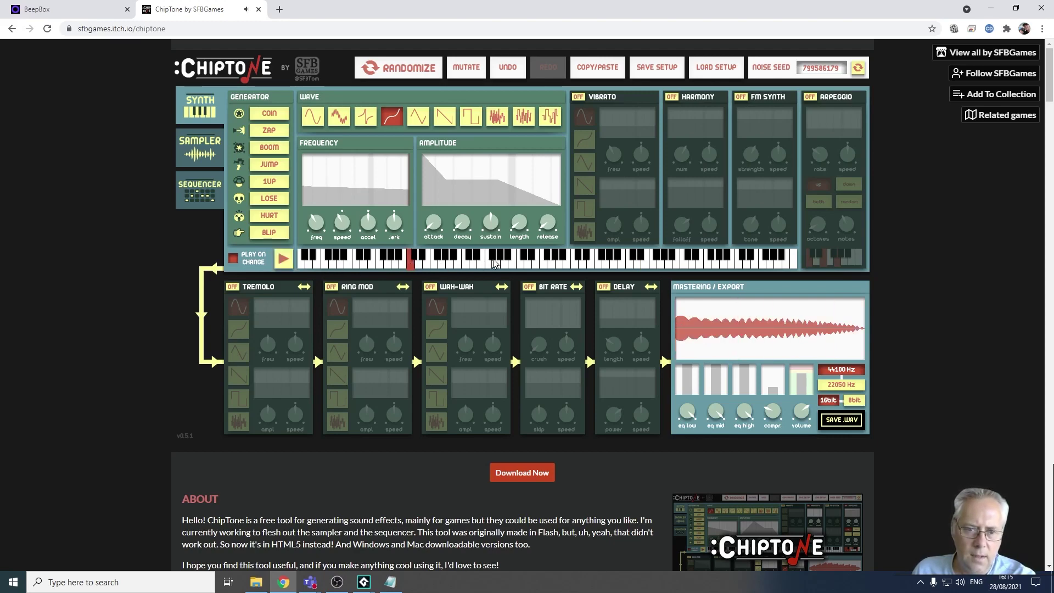
{"action": "left_click", "coordinate": [584, 258]}
{"action": "left_click", "coordinate": [445, 256]}
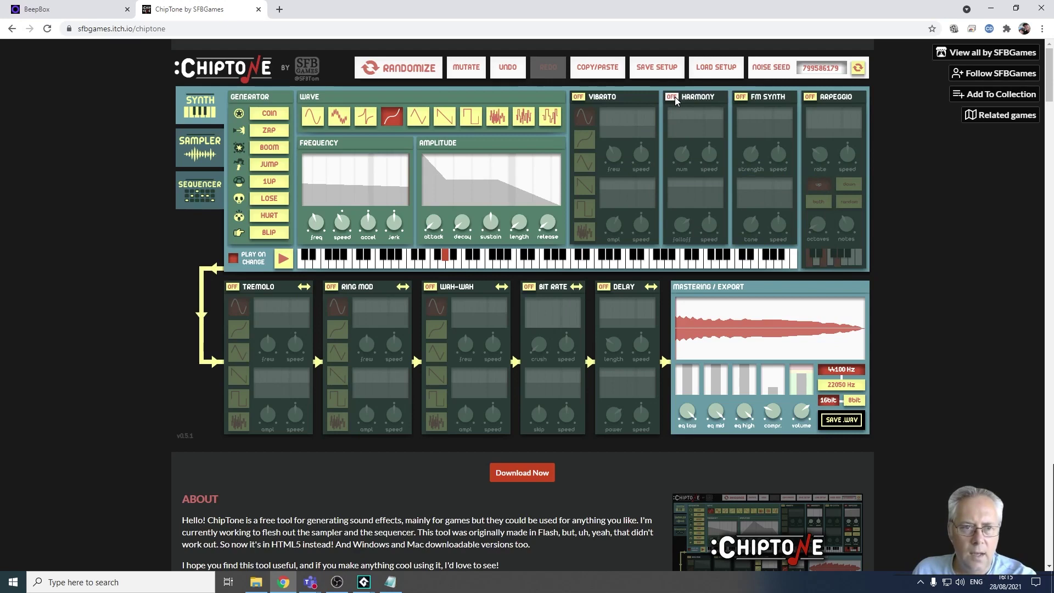
Compare the Zap sound with harmony on and off at different pitches, leave harmony off, and turn on vibrato
{"action": "left_click", "coordinate": [673, 97]}
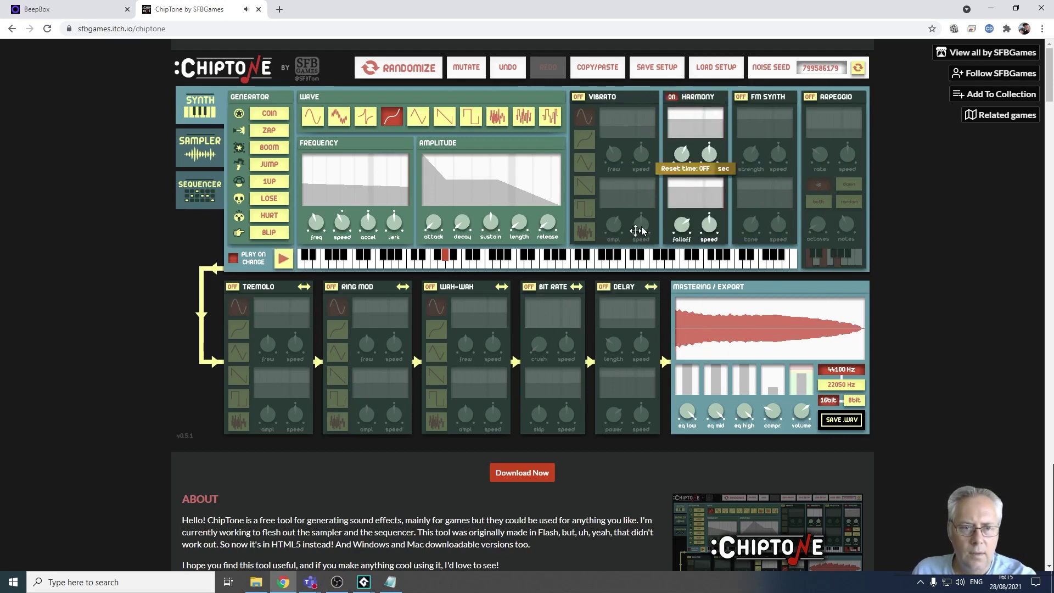
{"action": "left_click", "coordinate": [520, 268]}
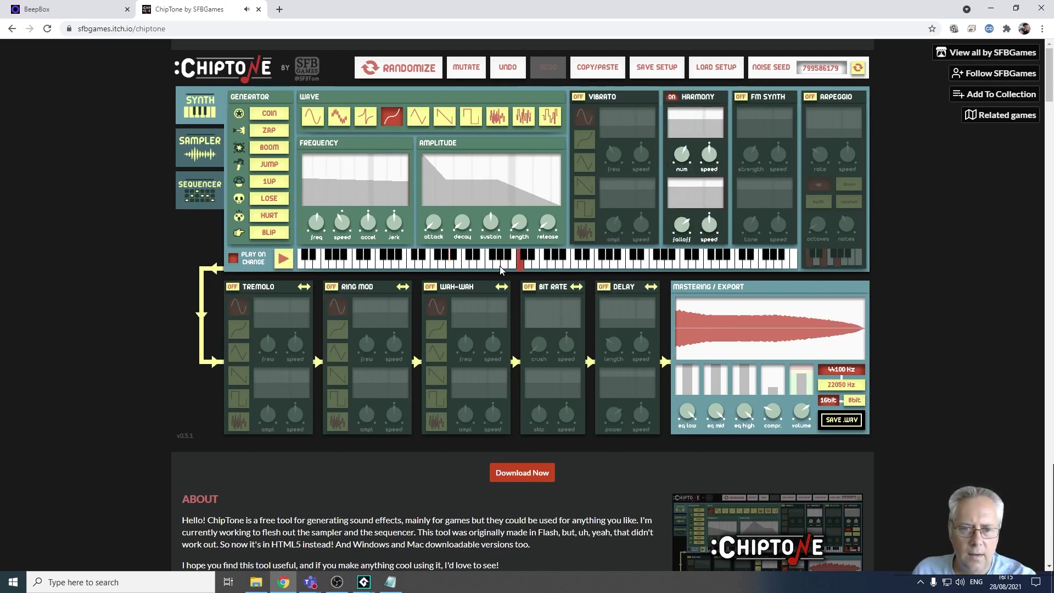
{"action": "left_click", "coordinate": [674, 98]}
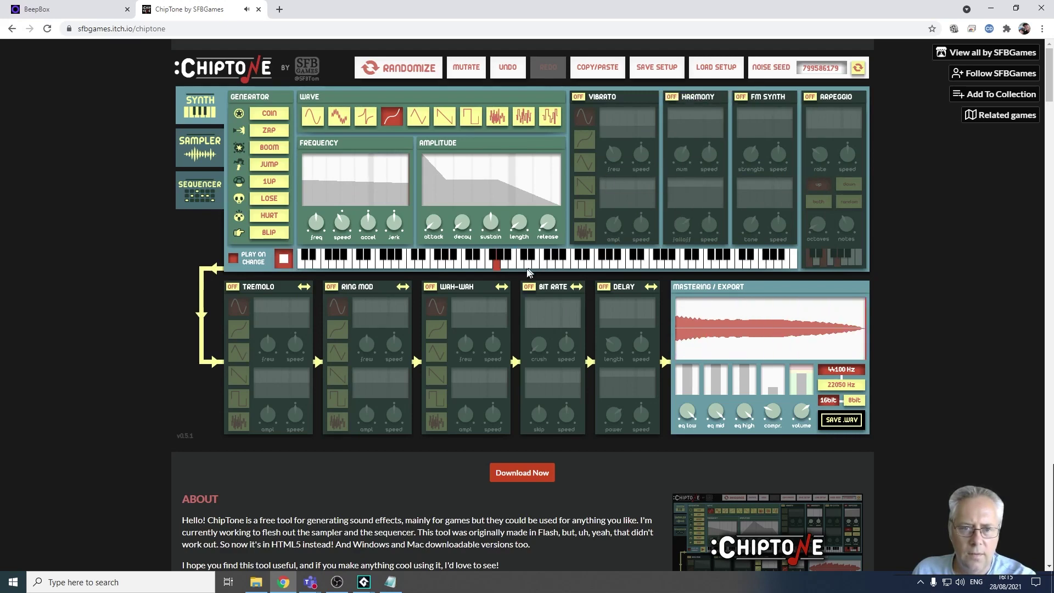
{"action": "left_click", "coordinate": [675, 97]}
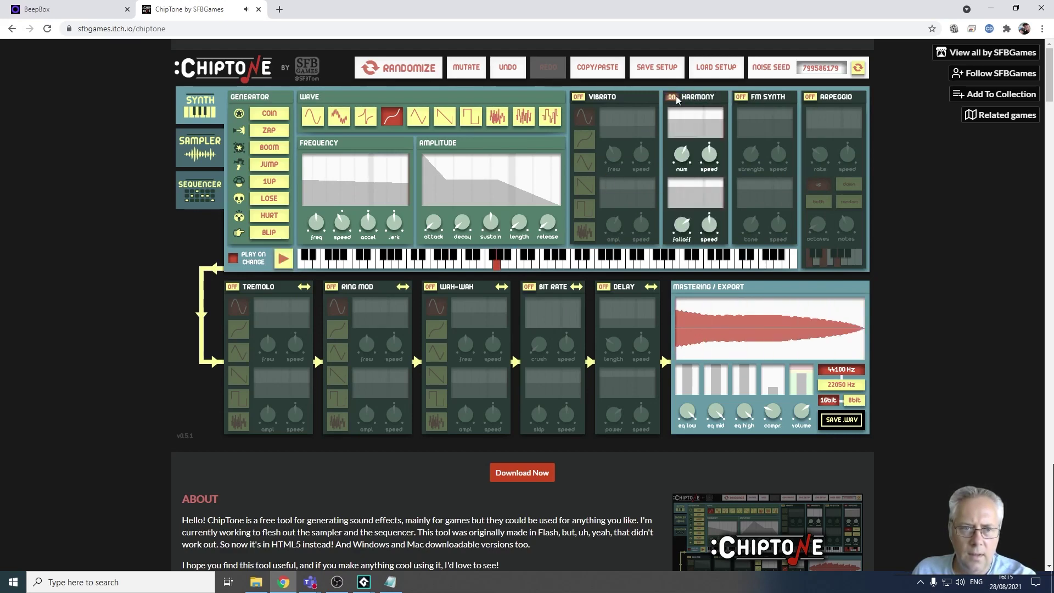
{"action": "left_click", "coordinate": [675, 98]}
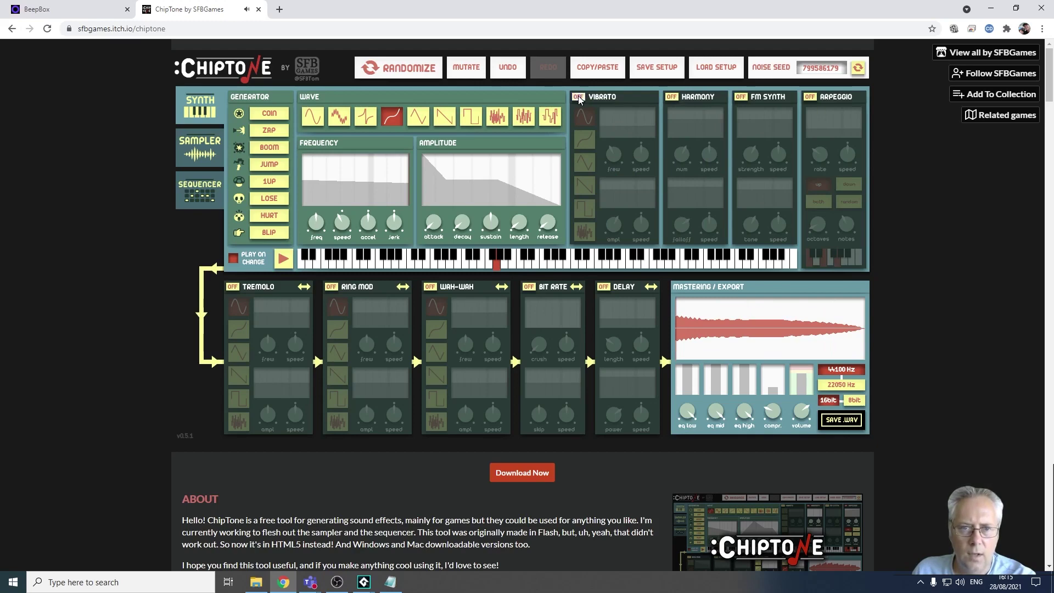
{"action": "left_click", "coordinate": [580, 100]}
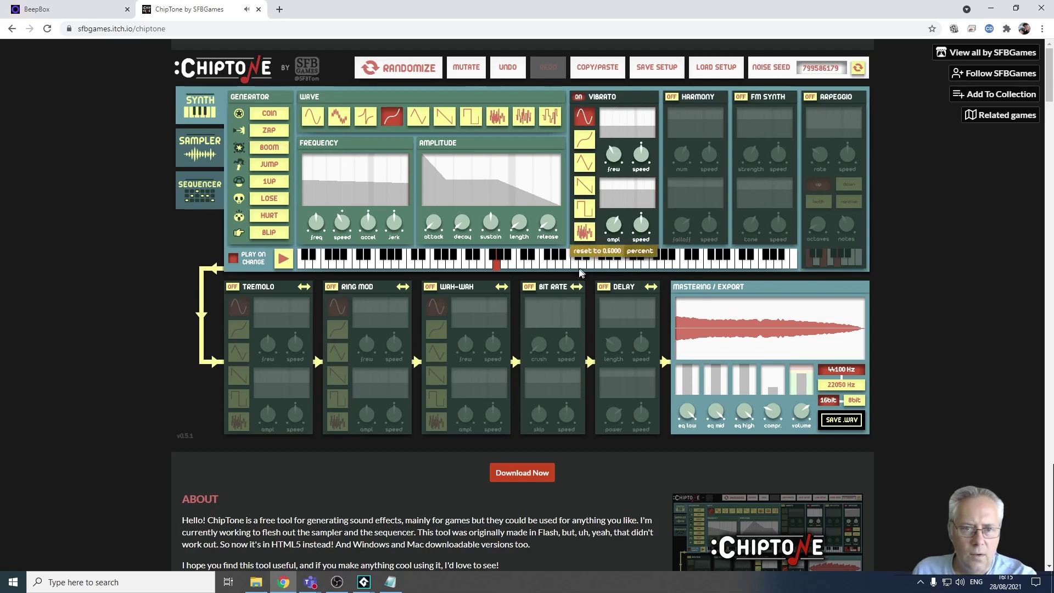
Try lengthening the Zap sound to 2.71 seconds, shorten it again, and turn on the wah-wah and tremolo effects
{"action": "left_click_drag", "start_coordinate": [523, 240], "coordinate": [554, 232]}
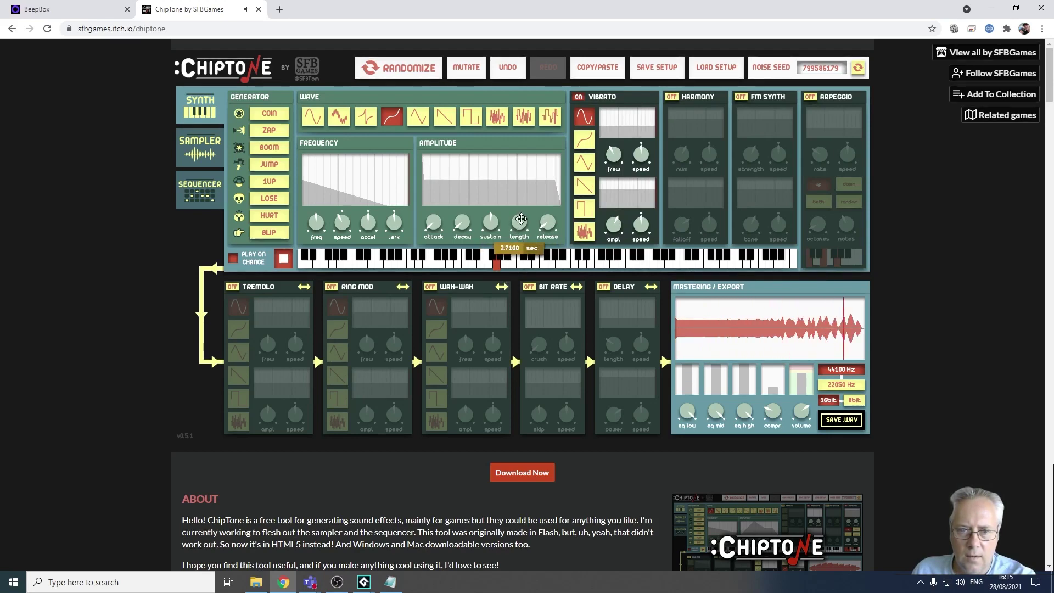
{"action": "left_click_drag", "start_coordinate": [519, 217], "coordinate": [510, 223]}
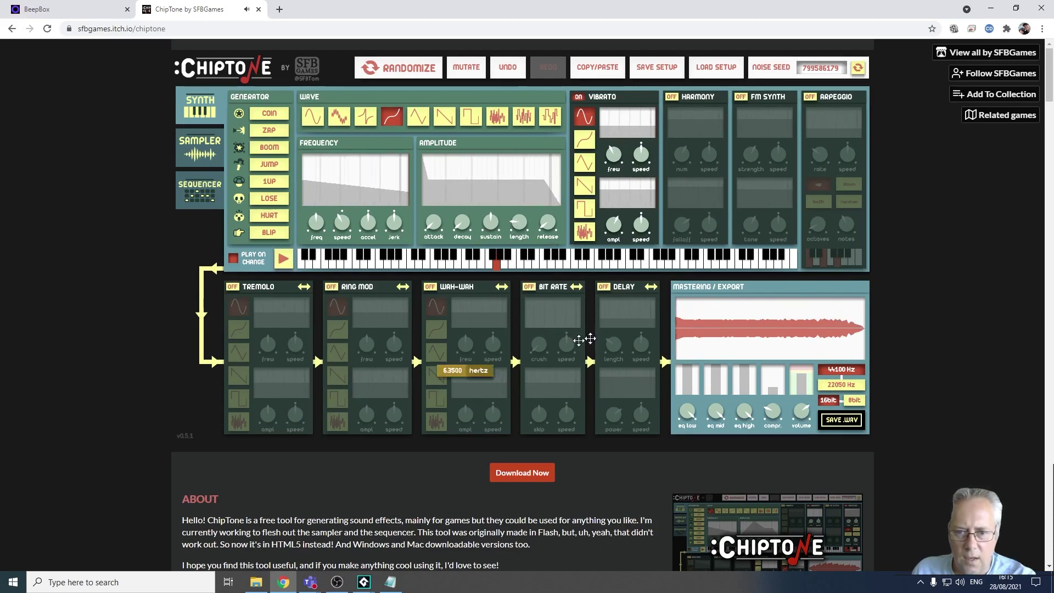
{"action": "left_click", "coordinate": [430, 286]}
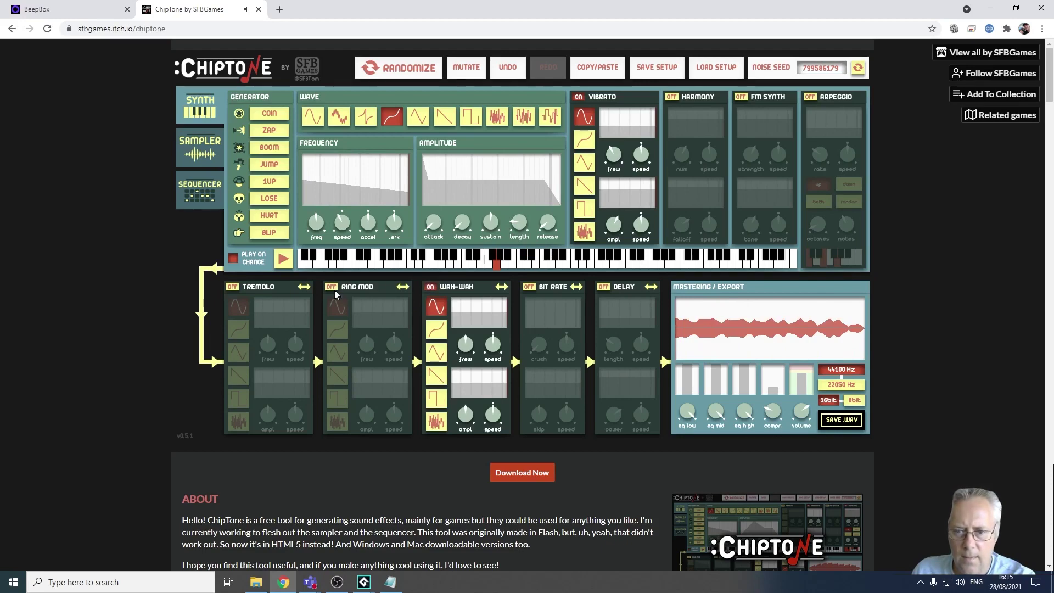
{"action": "left_click", "coordinate": [233, 287]}
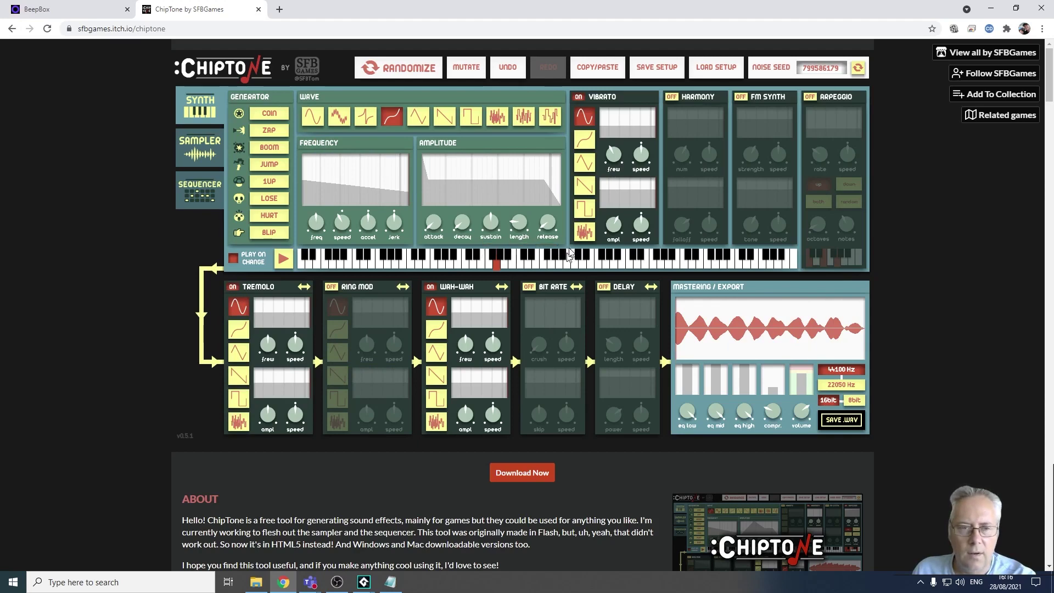
Audition the sound with the square wave and the sine wave, and settle on the second, jagged waveform
{"action": "left_click", "coordinate": [468, 119]}
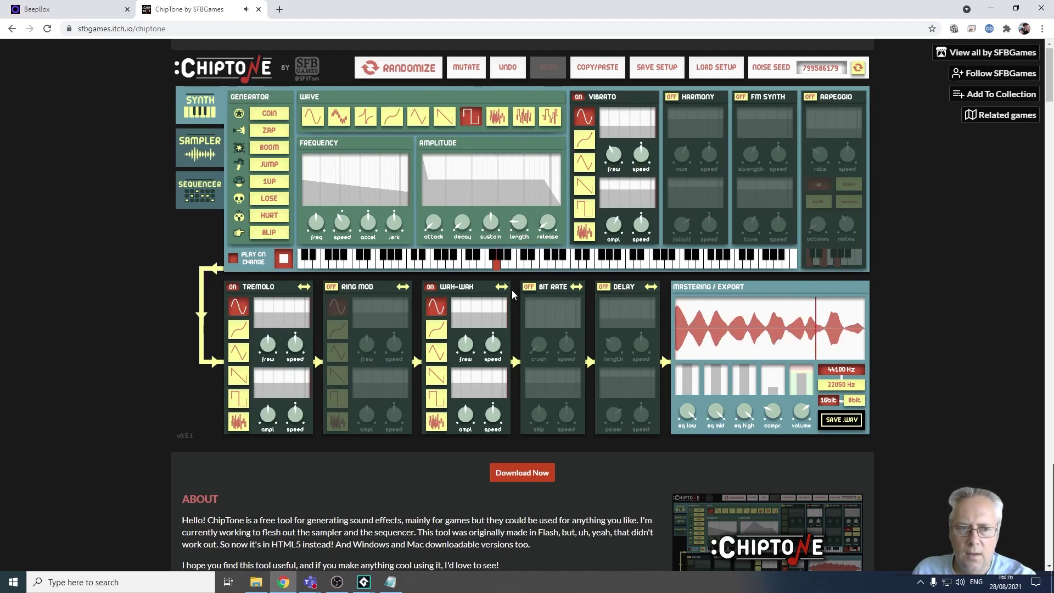
{"action": "left_click", "coordinate": [308, 122]}
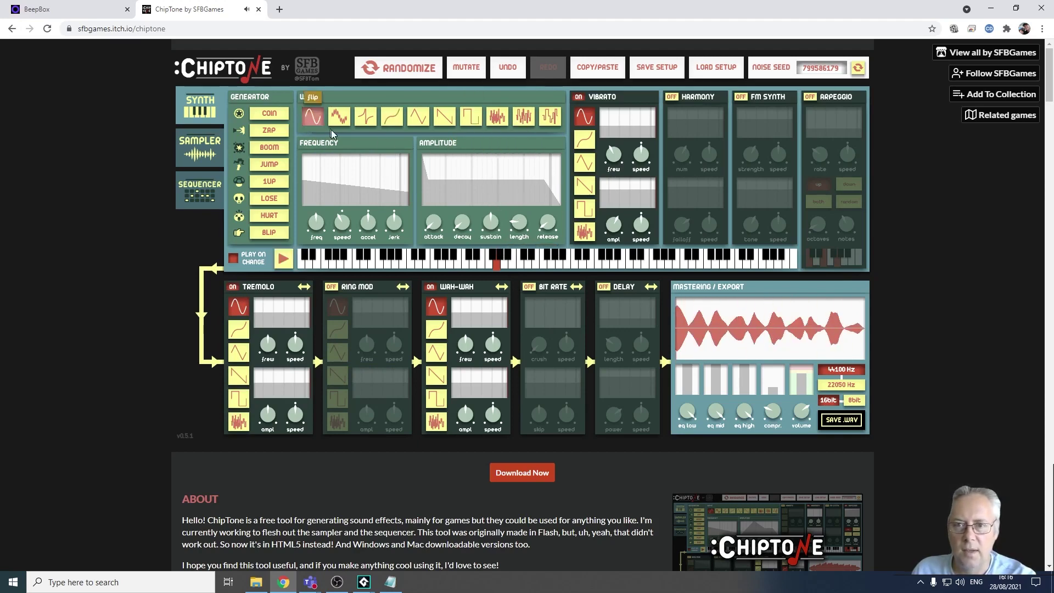
{"action": "left_click", "coordinate": [337, 124]}
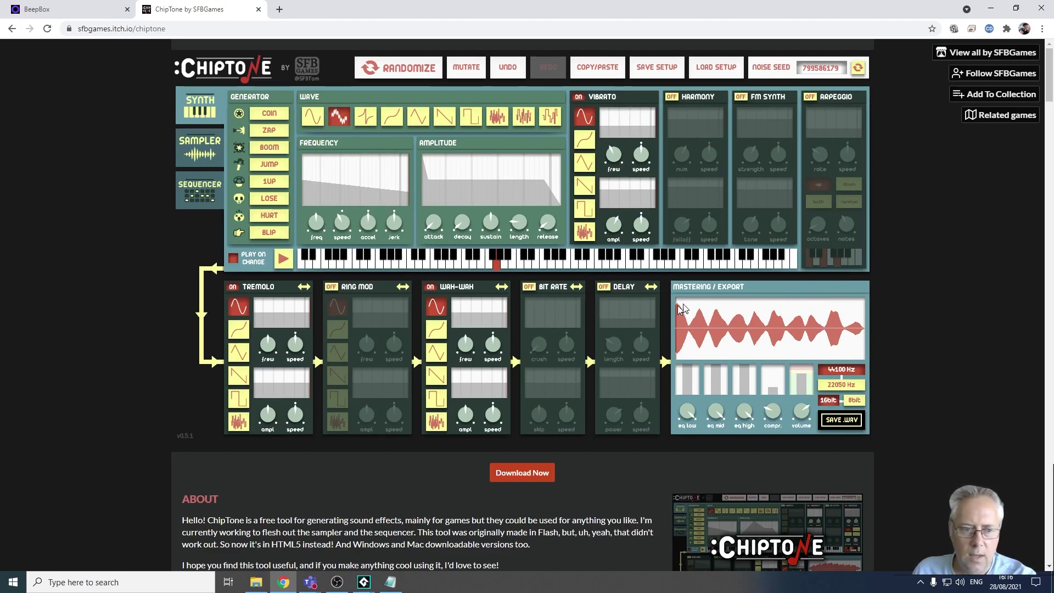
Export the sound as a WAV file, play the downloaded file in the music player, and close the player
{"action": "left_click", "coordinate": [846, 420]}
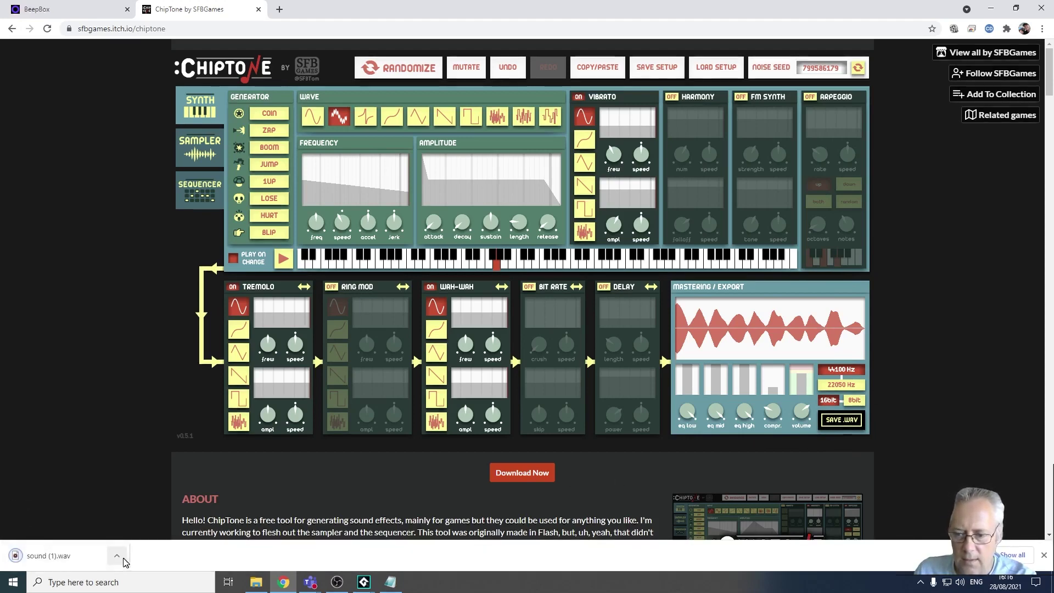
{"action": "left_click", "coordinate": [118, 556]}
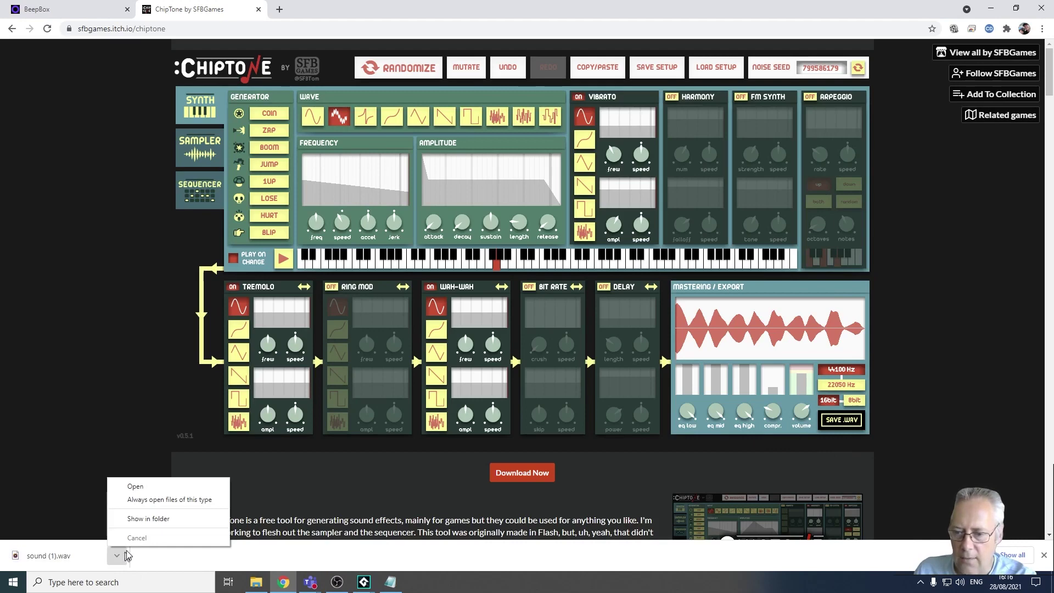
{"action": "left_click", "coordinate": [134, 487]}
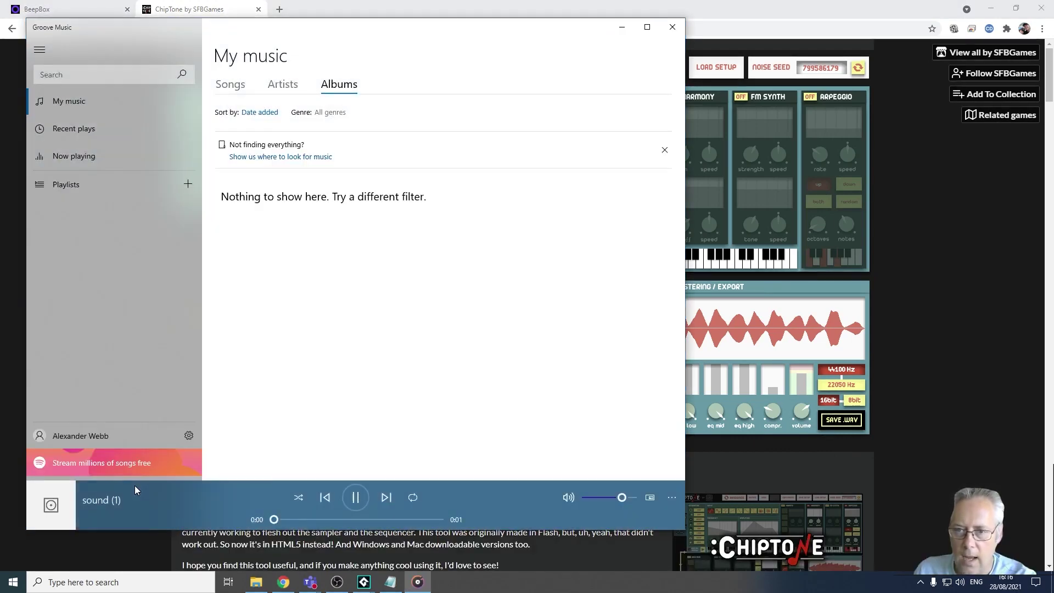
{"action": "left_click", "coordinate": [356, 499]}
{"action": "left_click", "coordinate": [354, 502]}
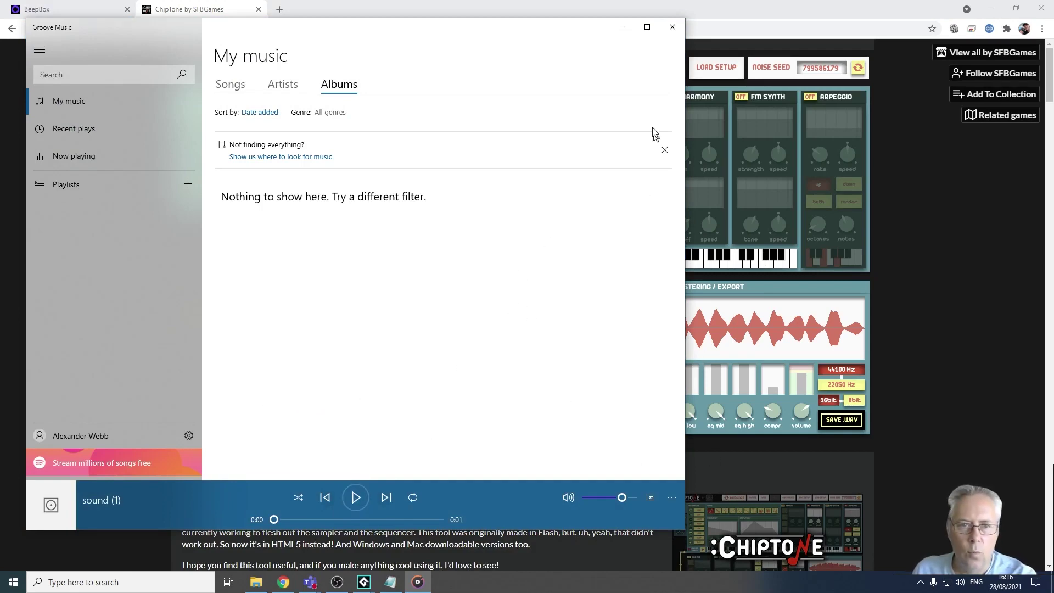
{"action": "left_click", "coordinate": [671, 27]}
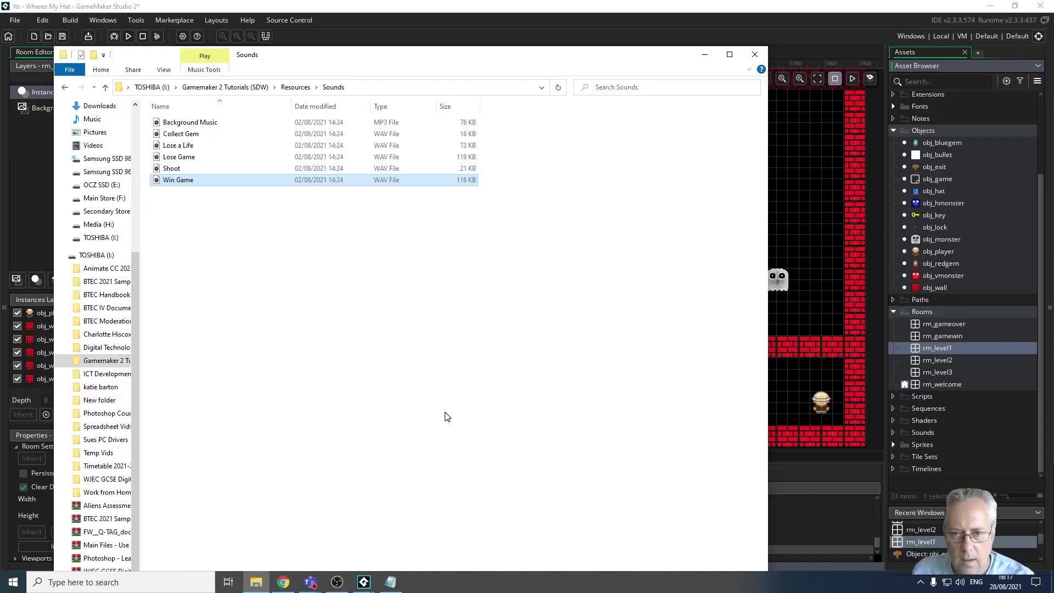
Import all the audio files from the Resources Sounds folder into the GameMaker project's Sounds asset group
{"action": "left_click", "coordinate": [384, 396]}
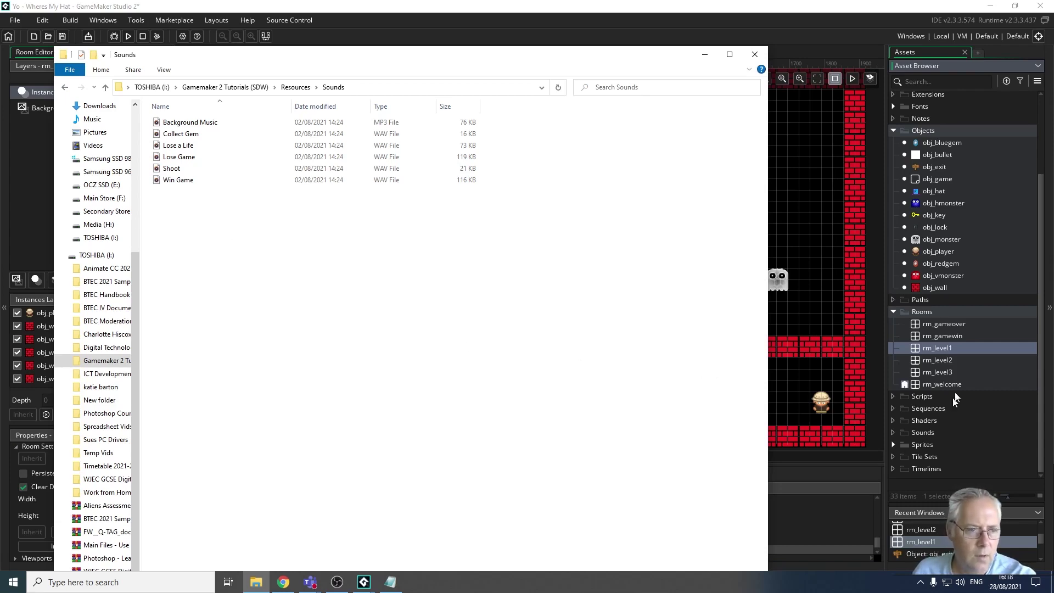
{"action": "left_click", "coordinate": [932, 433]}
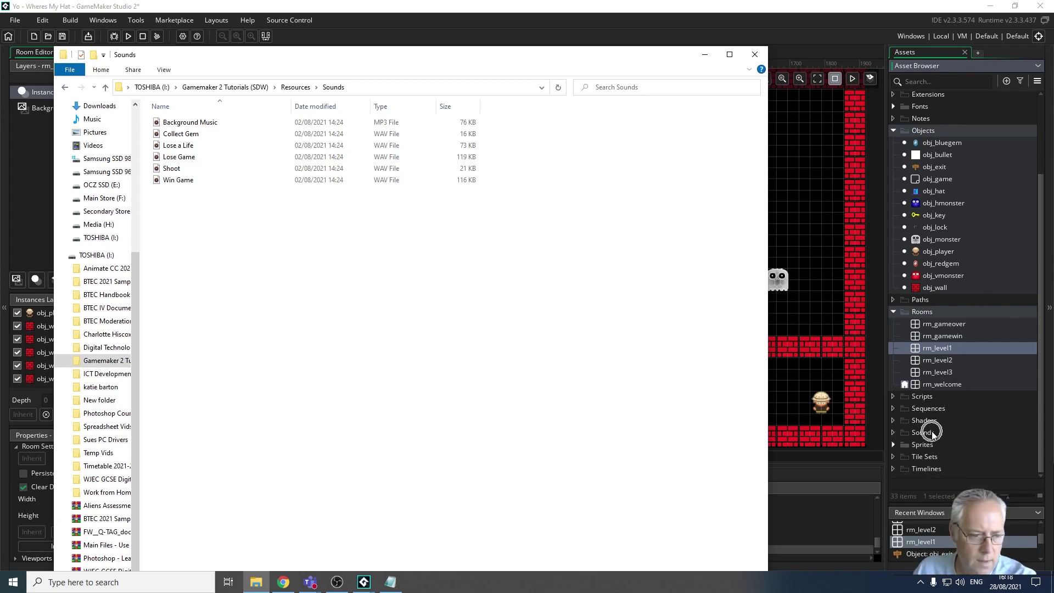
{"action": "left_click_drag", "start_coordinate": [211, 268], "coordinate": [157, 116]}
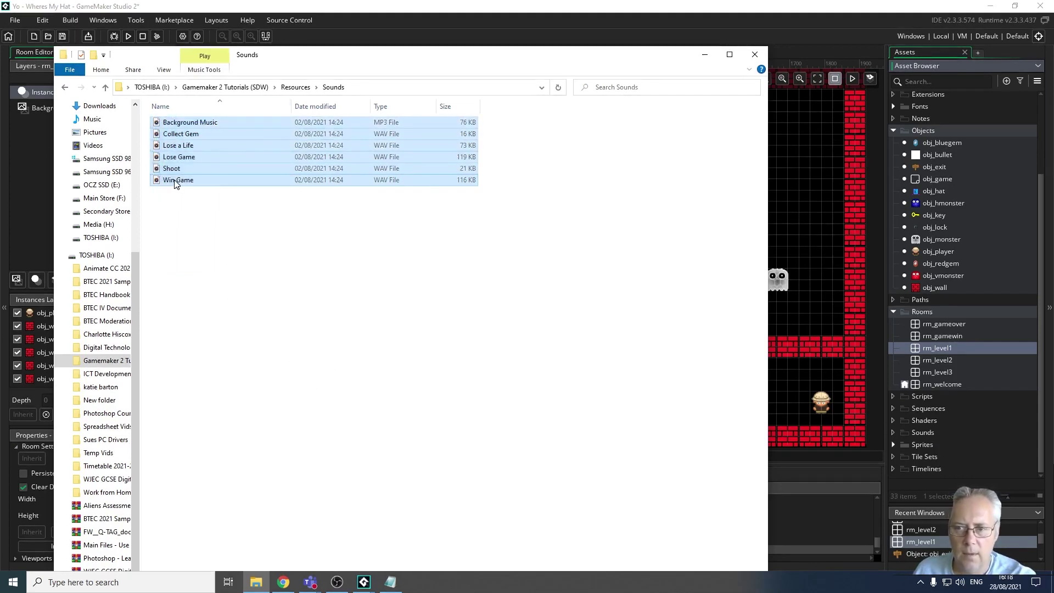
{"action": "left_click_drag", "start_coordinate": [175, 183], "coordinate": [922, 435]}
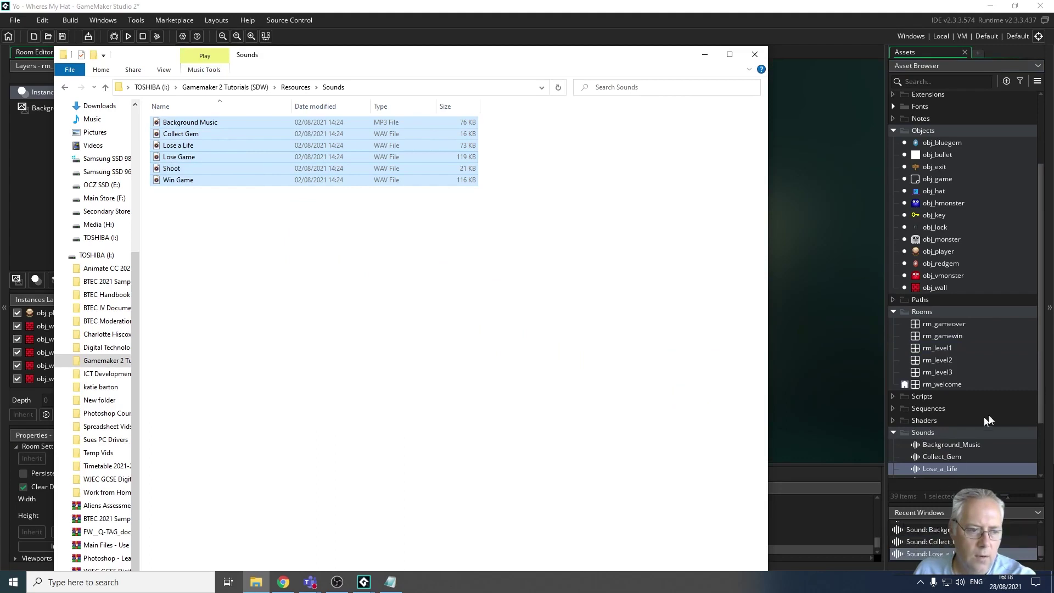
{"action": "scroll", "coordinate": [940, 379], "scroll_direction": "down", "scroll_amount": 3}
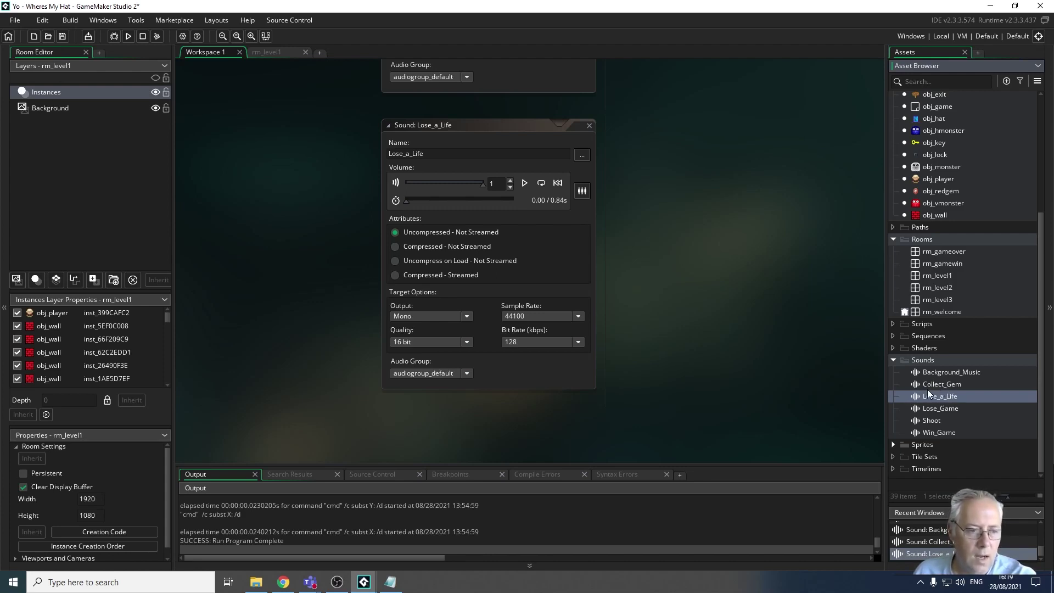
{"action": "left_click", "coordinate": [938, 372]}
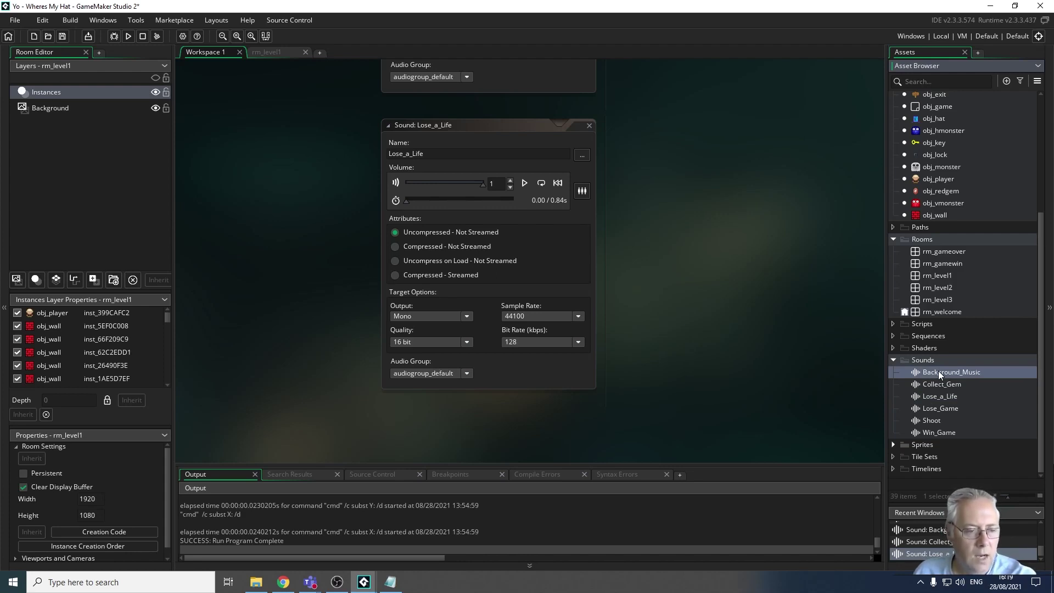
{"action": "right_click", "coordinate": [938, 371]}
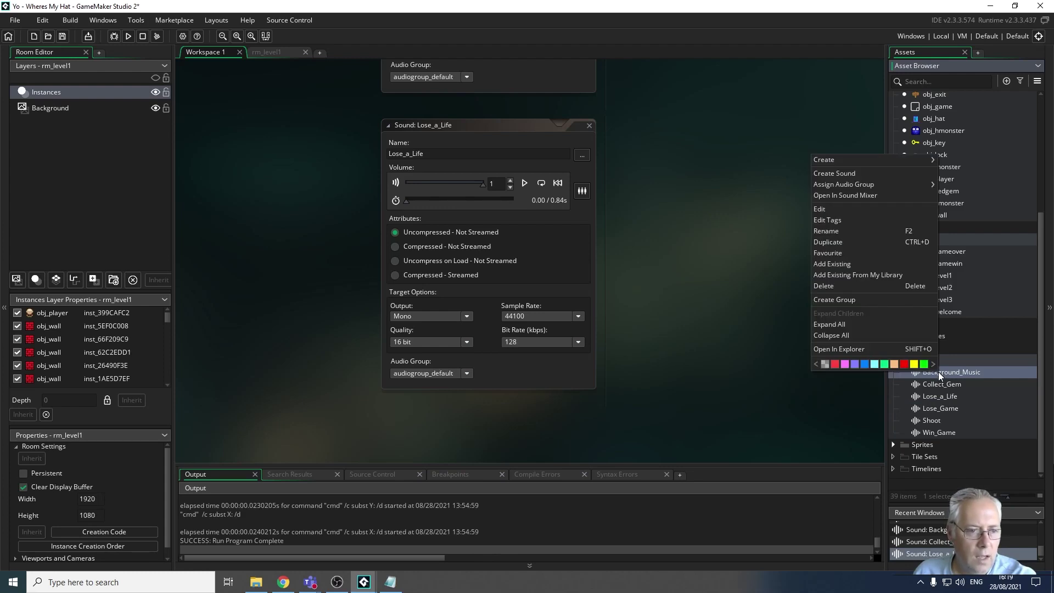
{"action": "left_click", "coordinate": [841, 231]}
{"action": "key", "text": "Return"}
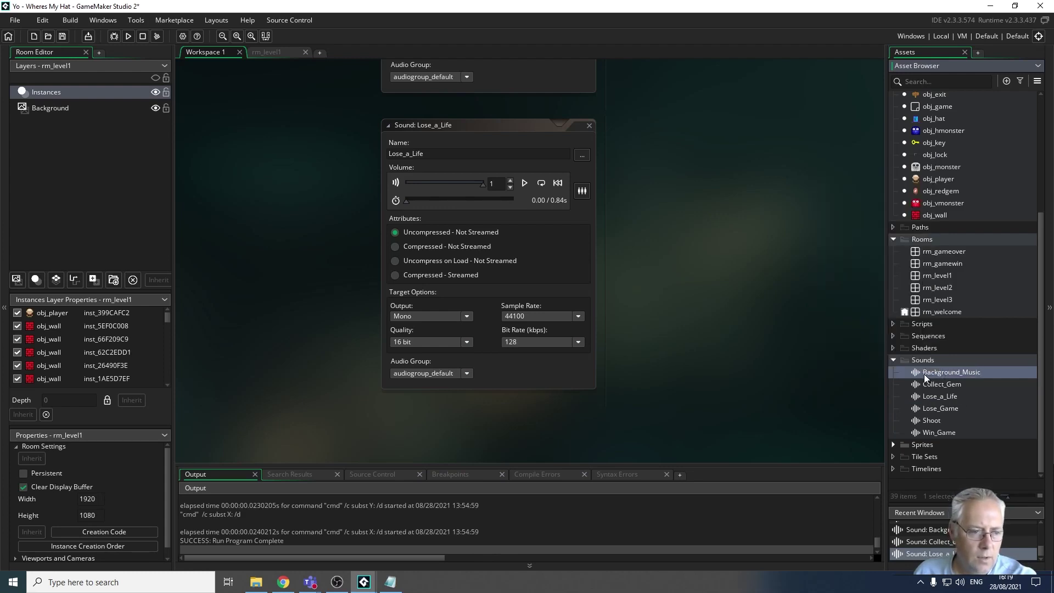
Rename the Background_Music sound asset as mus_music
{"action": "right_click", "coordinate": [945, 372]}
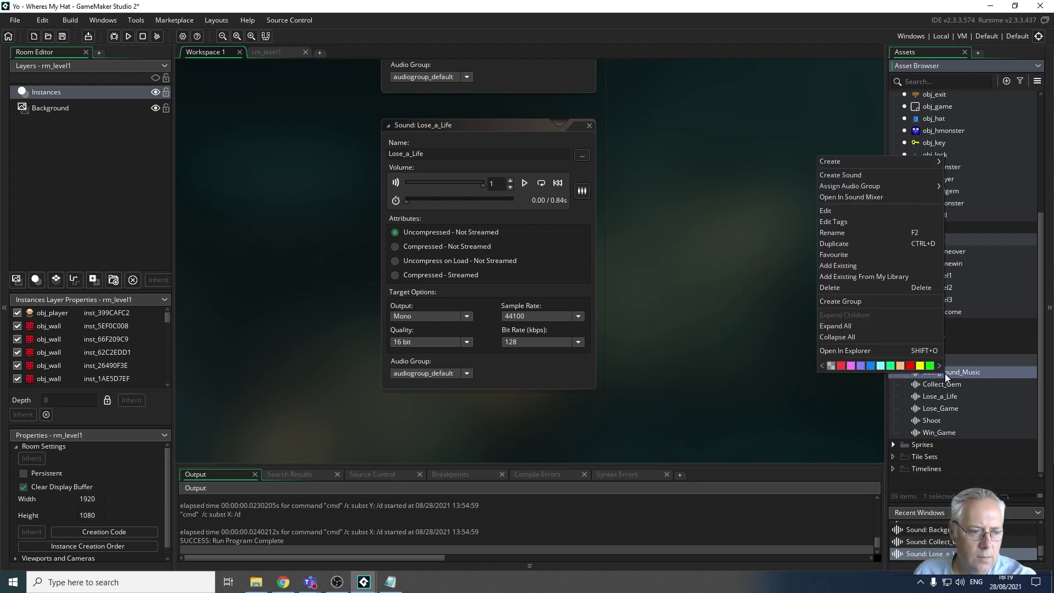
{"action": "left_click", "coordinate": [844, 234]}
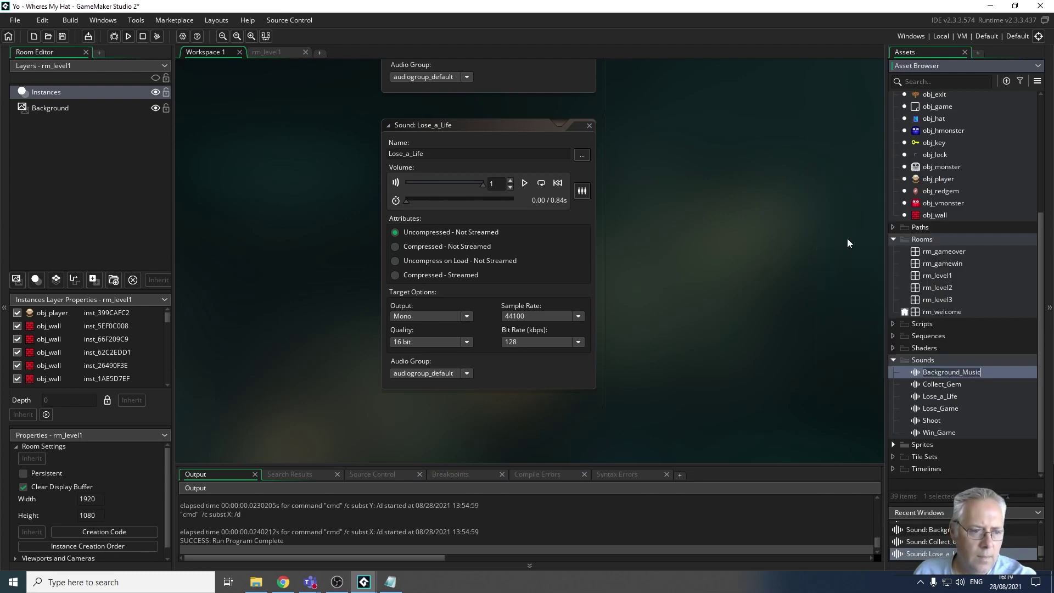
{"action": "double_click", "coordinate": [929, 373]}
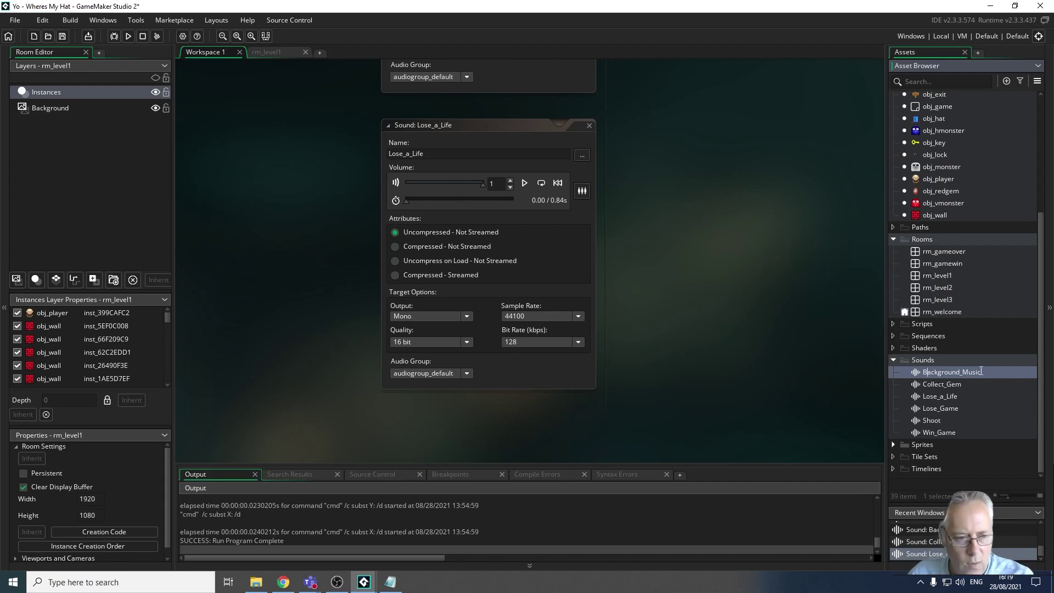
{"action": "key", "text": "Home"}
{"action": "type", "text": "mus"}
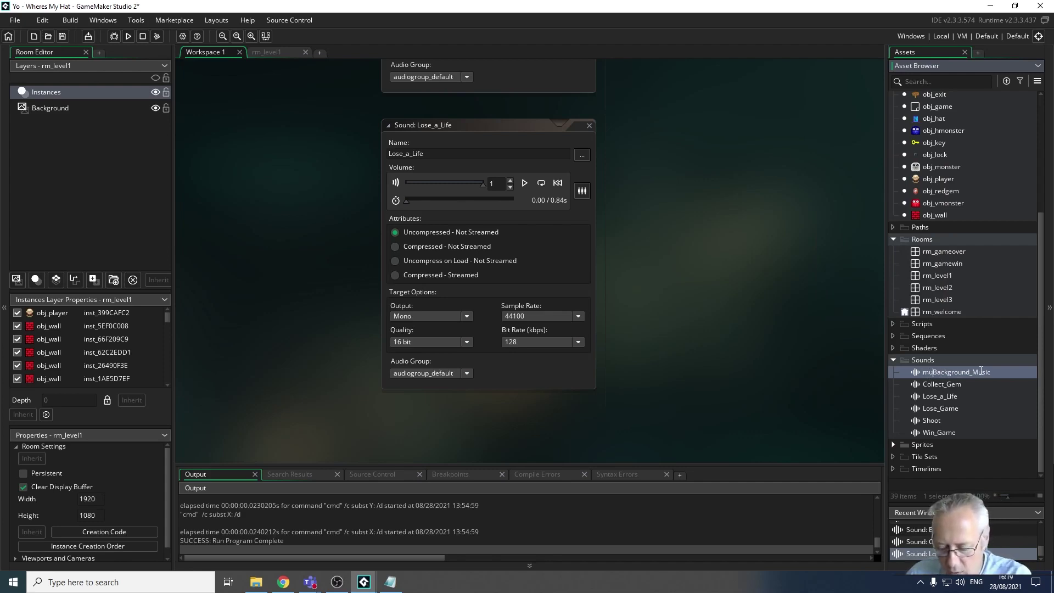
{"action": "type", "text": "_"}
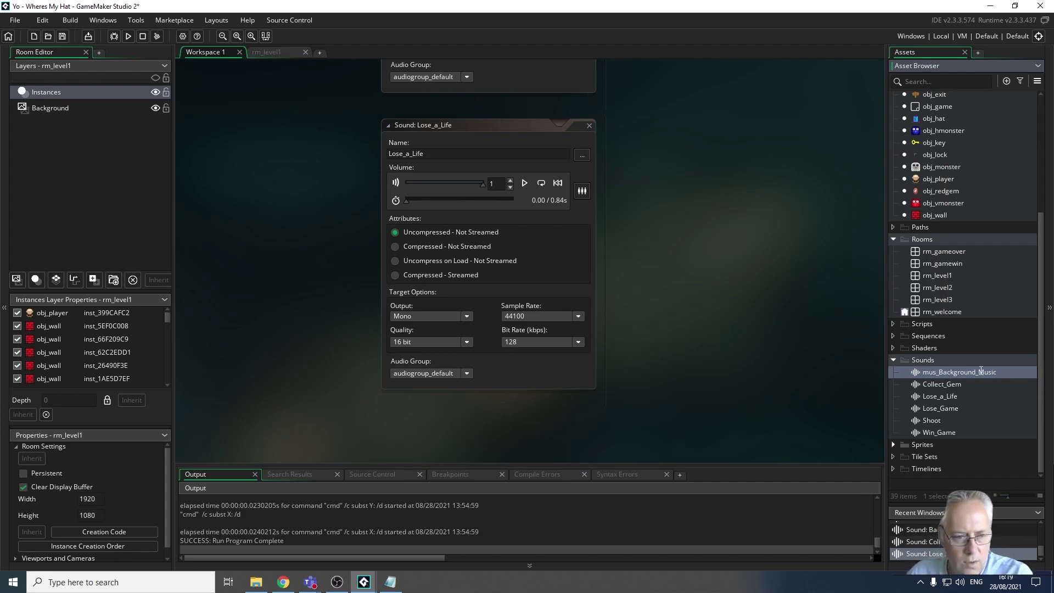
{"action": "key", "text": "Delete"}
{"action": "key", "text": "Delete"}
{"action": "key", "text": "Delete"}
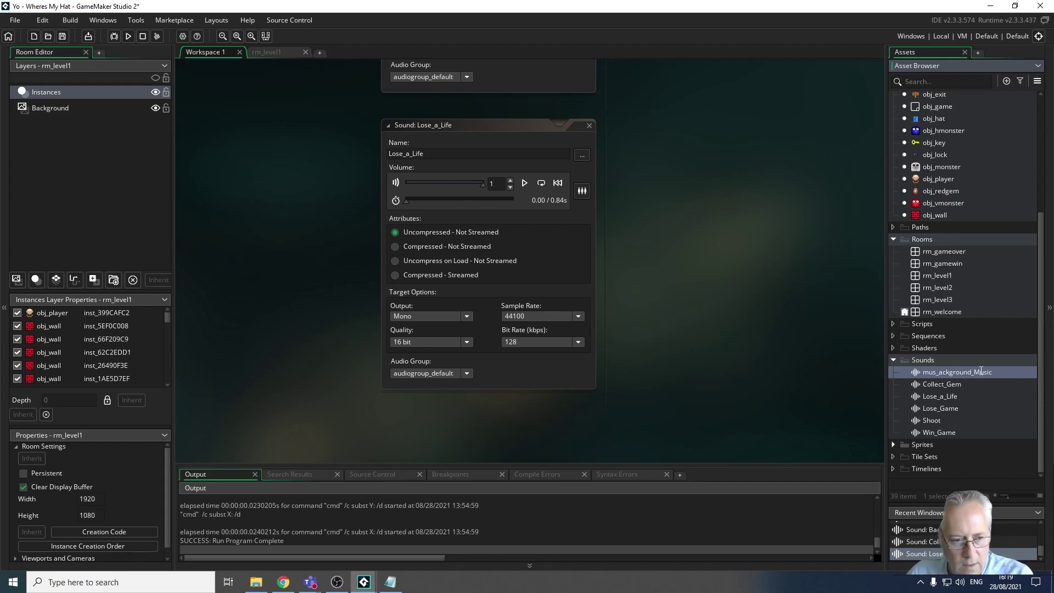
{"action": "key", "text": "Delete"}
{"action": "key", "text": "Delete"}
{"action": "key", "text": "Delete"}
{"action": "key", "text": "Delete"}
{"action": "key", "text": "Delete"}
{"action": "key", "text": "Delete"}
{"action": "key", "text": "Delete"}
{"action": "key", "text": "Delete"}
{"action": "key", "text": "Delete"}
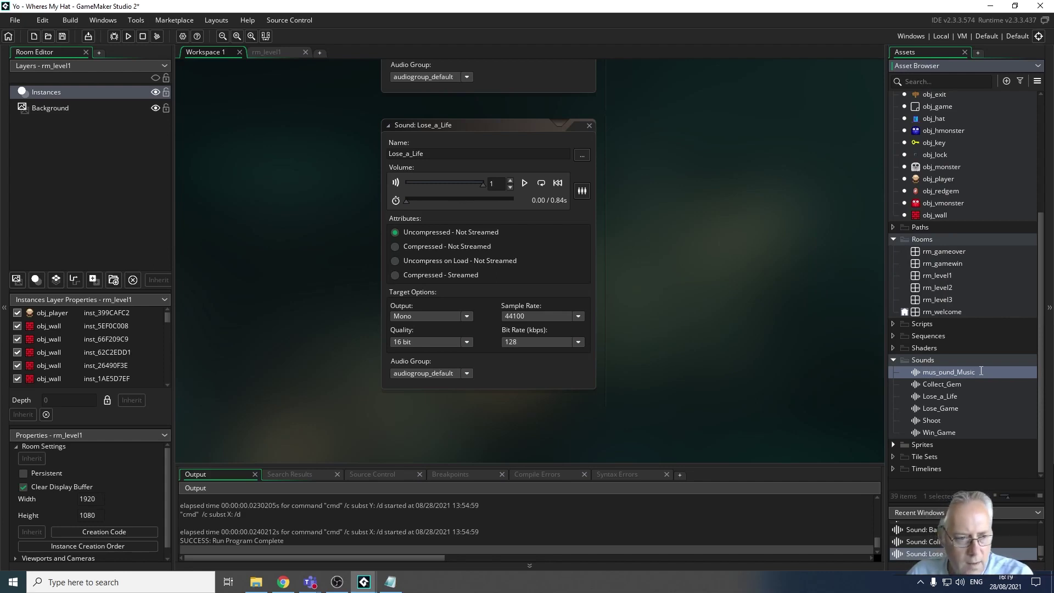
{"action": "key", "text": "BackSpace"}
{"action": "type", "text": "_M"}
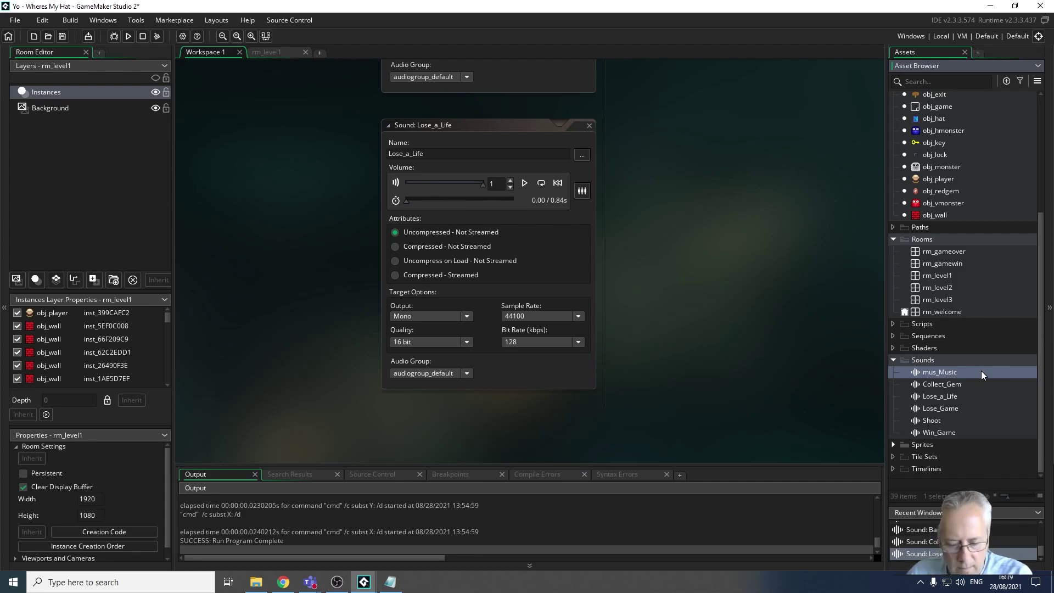
{"action": "key", "text": "BackSpace"}
{"action": "type", "text": "m"}
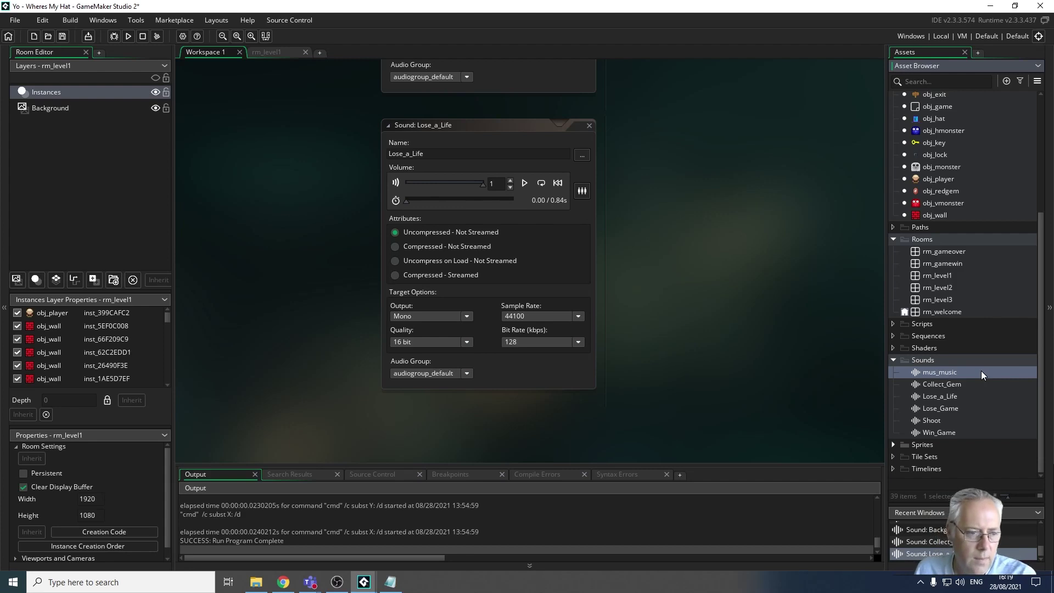
{"action": "left_click", "coordinate": [976, 384]}
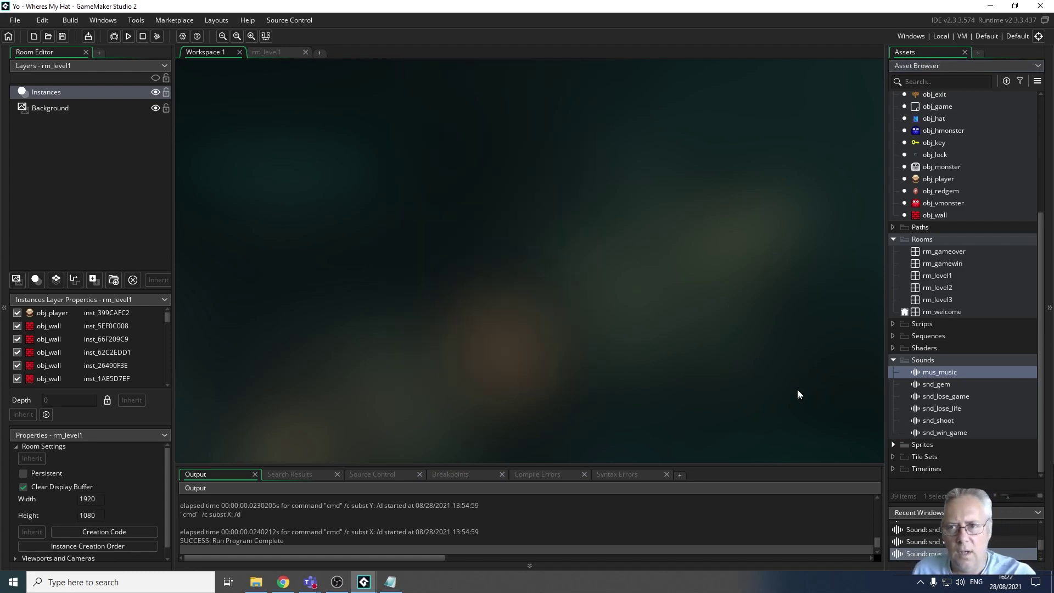
Open the mus_music sound asset and play it back
{"action": "double_click", "coordinate": [931, 373]}
{"action": "left_click", "coordinate": [522, 195]}
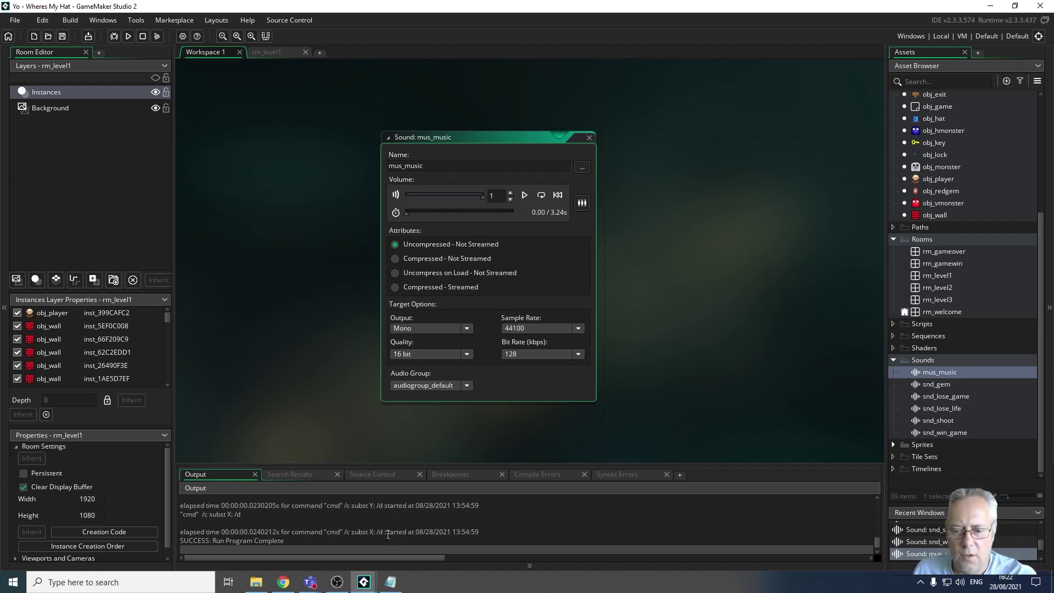
Switch to the browser to view the track composed in BeepBox, and return to GameMaker
{"action": "left_click", "coordinate": [284, 583]}
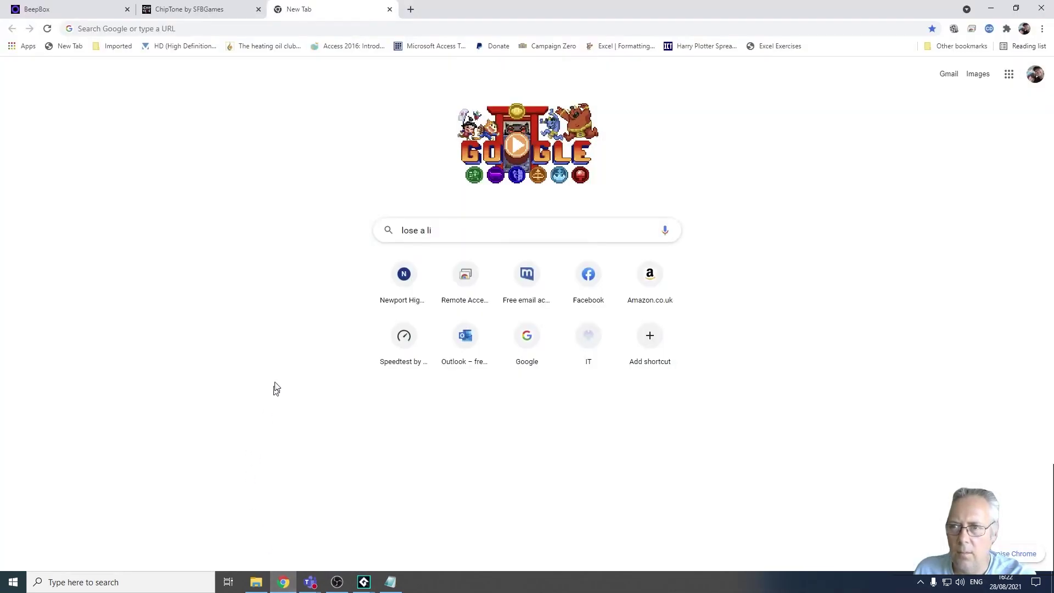
{"action": "left_click", "coordinate": [77, 13]}
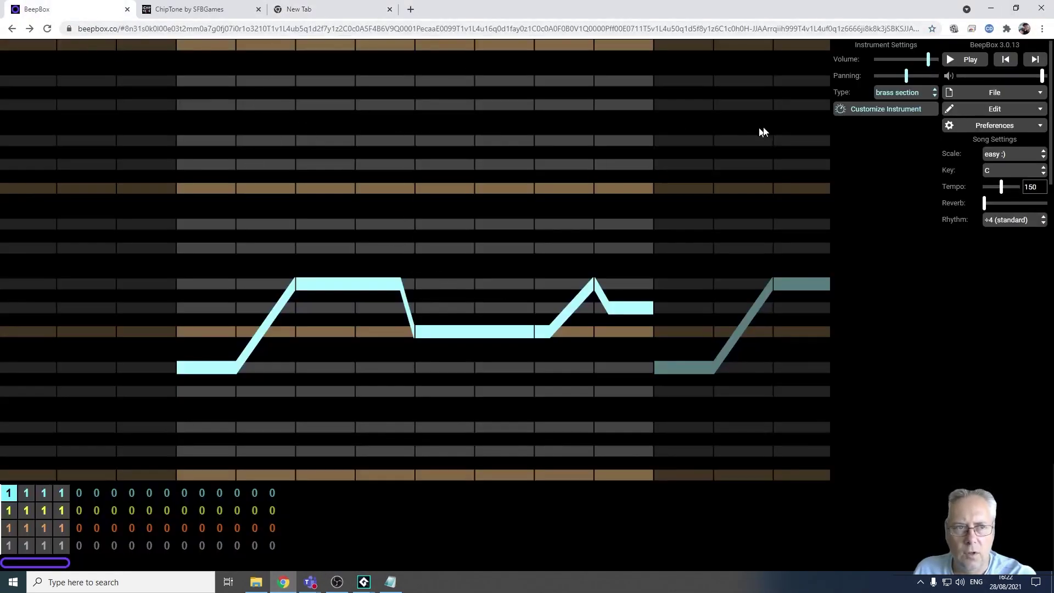
{"action": "left_click", "coordinate": [991, 8]}
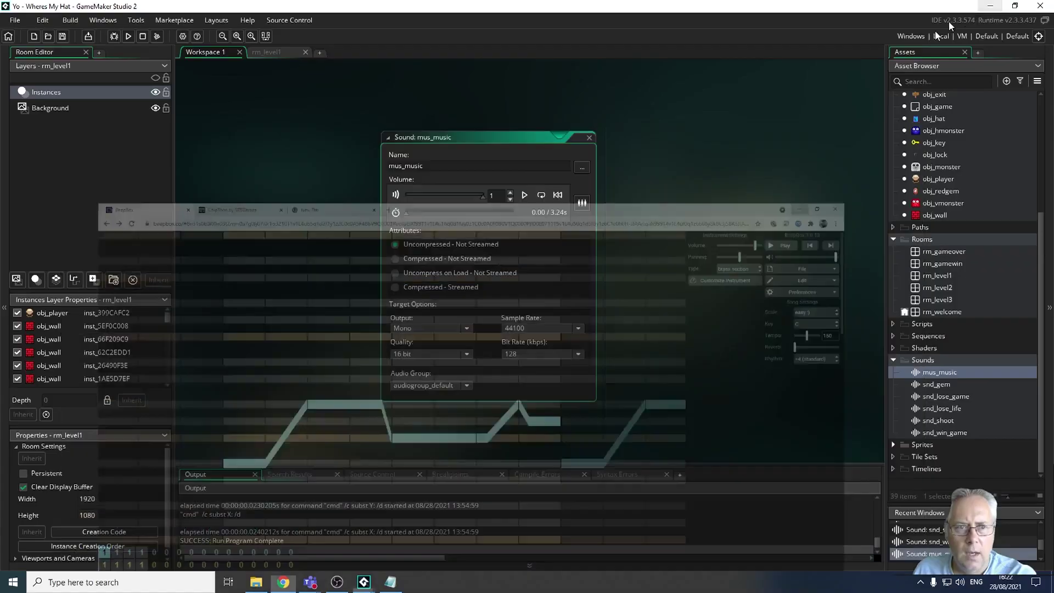
Open the snd_lose_game and snd_lose_life sound assets in turn and play each one back
{"action": "double_click", "coordinate": [921, 396]}
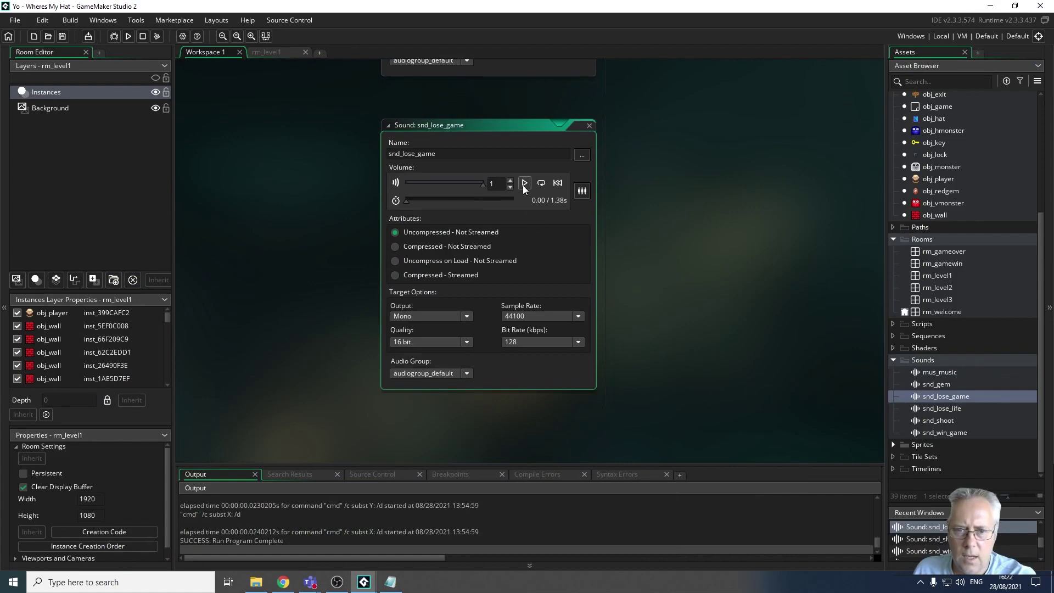
{"action": "left_click", "coordinate": [524, 184]}
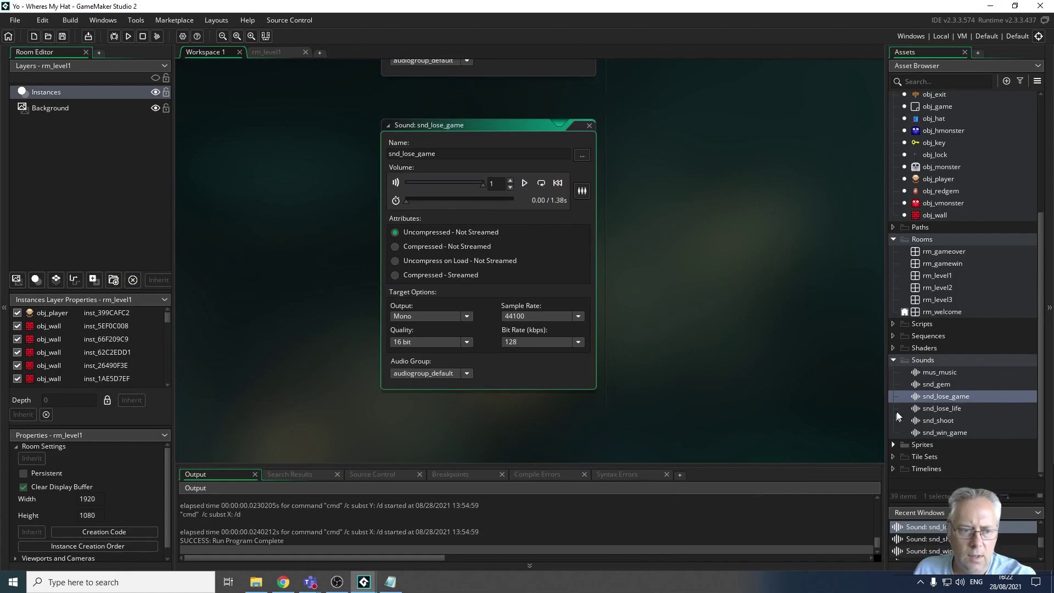
{"action": "double_click", "coordinate": [931, 407]}
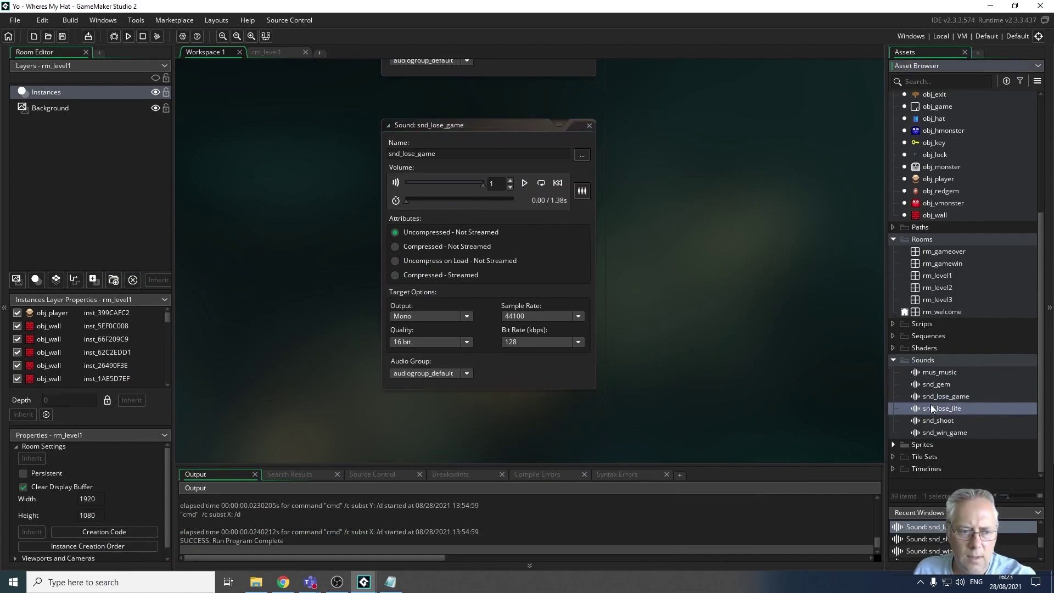
{"action": "left_click", "coordinate": [524, 183]}
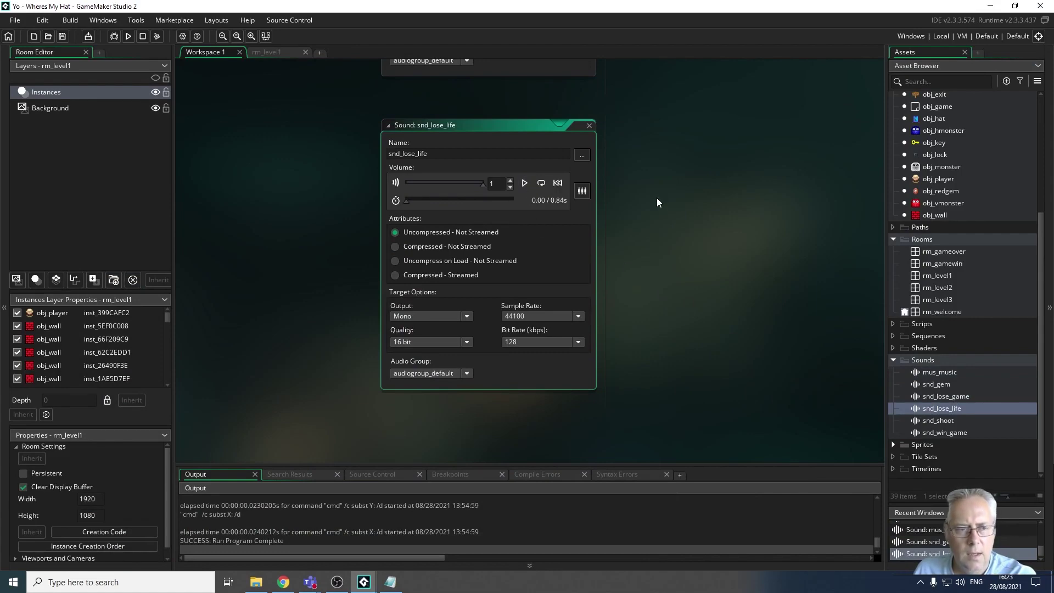
Close the mus_music, snd_lose_game and snd_lose_life sound editors in the workspace
{"action": "scroll", "coordinate": [746, 283], "scroll_direction": "up", "scroll_amount": 10}
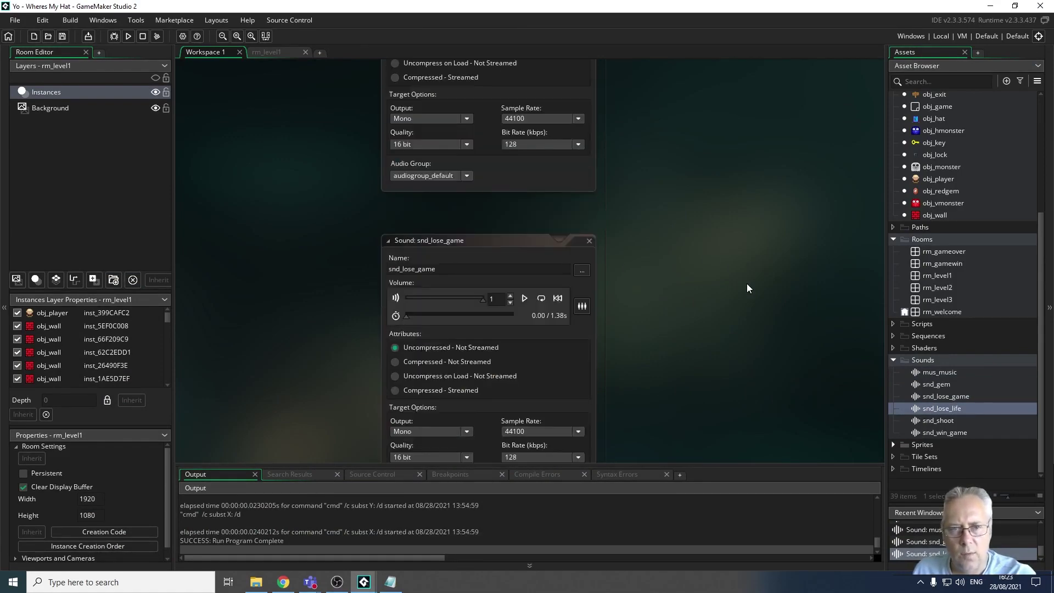
{"action": "scroll", "coordinate": [594, 225], "scroll_direction": "down", "scroll_amount": 6}
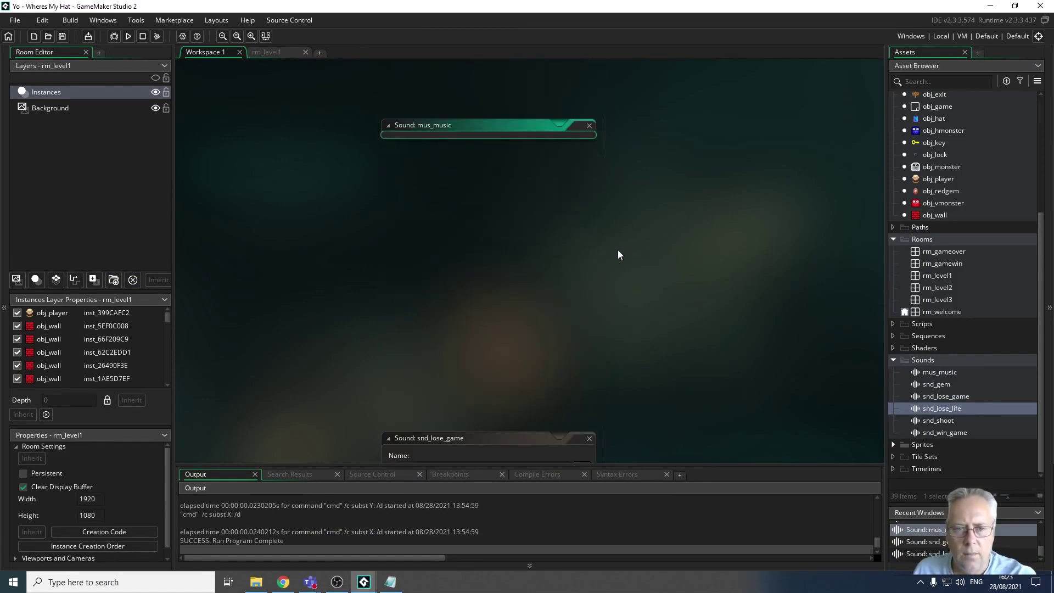
{"action": "scroll", "coordinate": [589, 243], "scroll_direction": "down", "scroll_amount": 3}
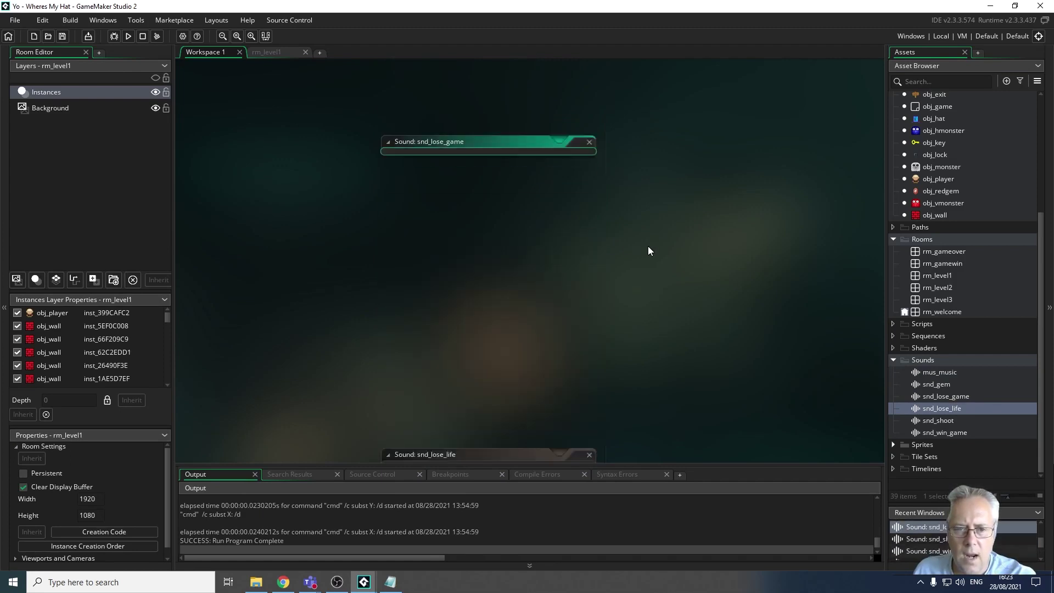
{"action": "left_click", "coordinate": [586, 290]}
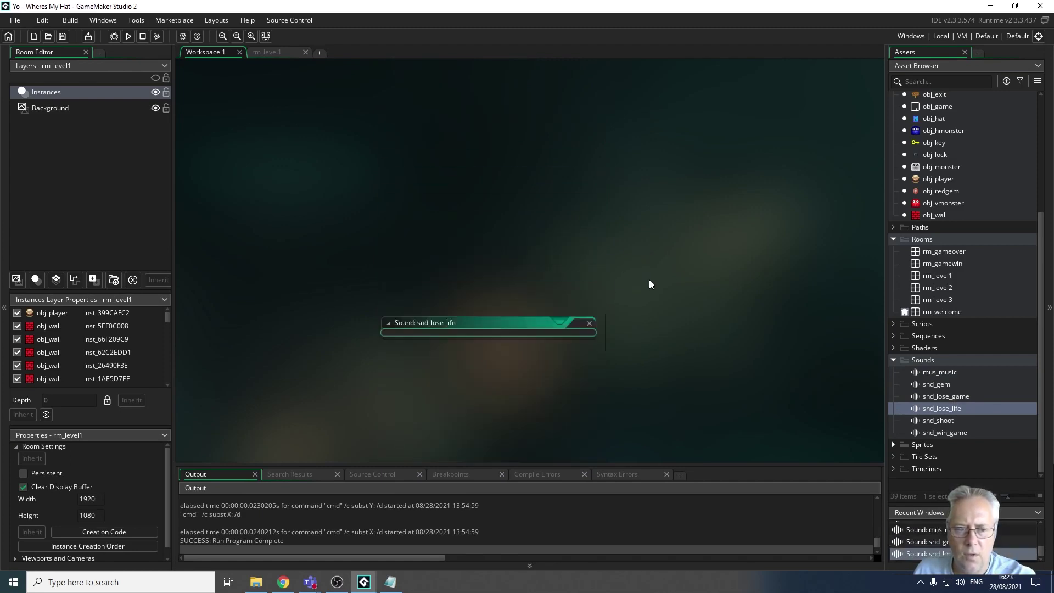